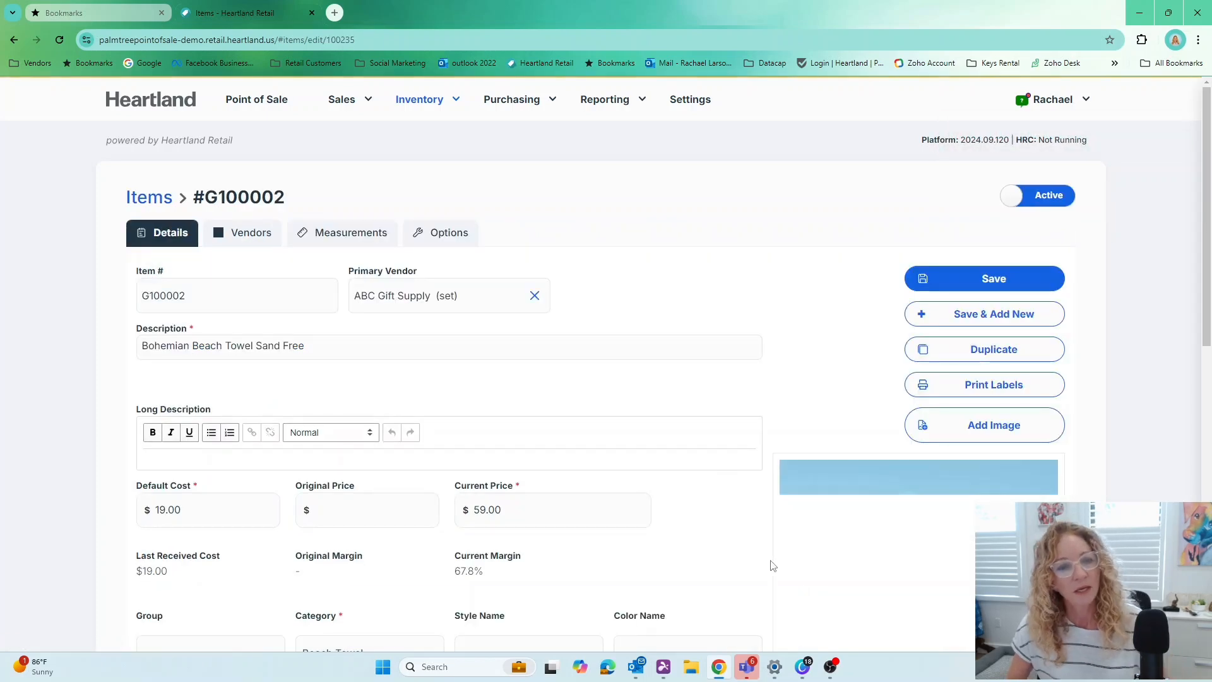
Examine the beach towel item's picture, pricing and attribute fields, noting which ones are marked as required
scroll(606, 379, down, 2)
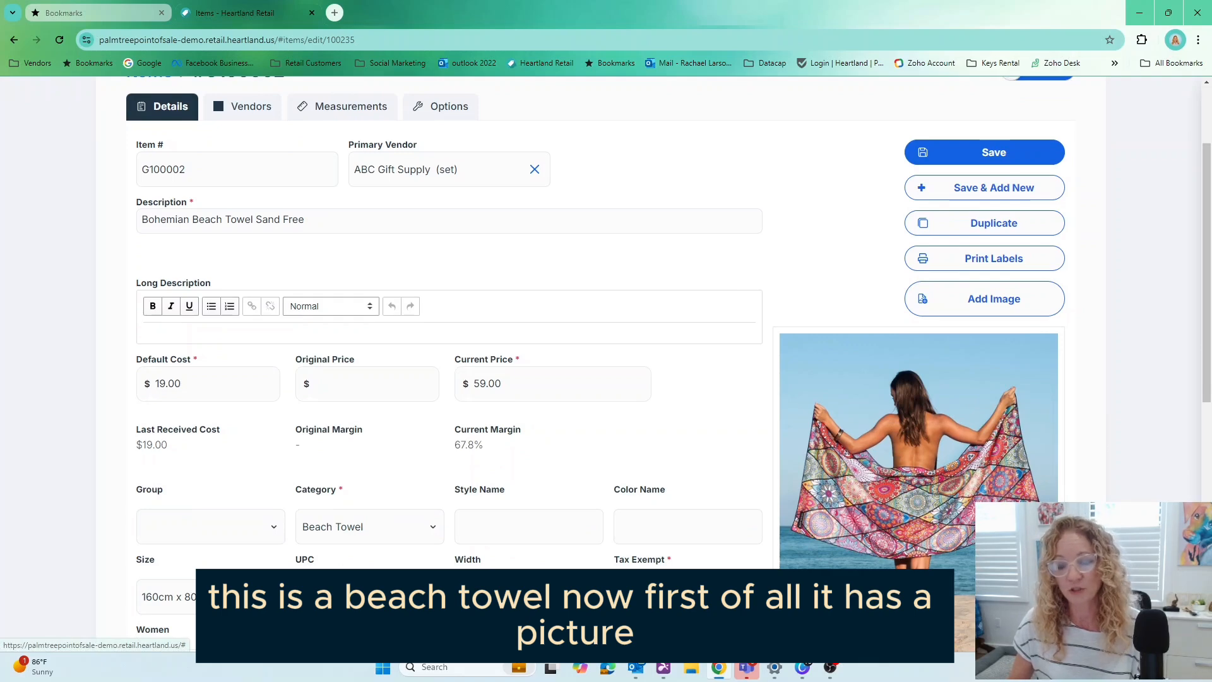
scroll(849, 392, down, 2)
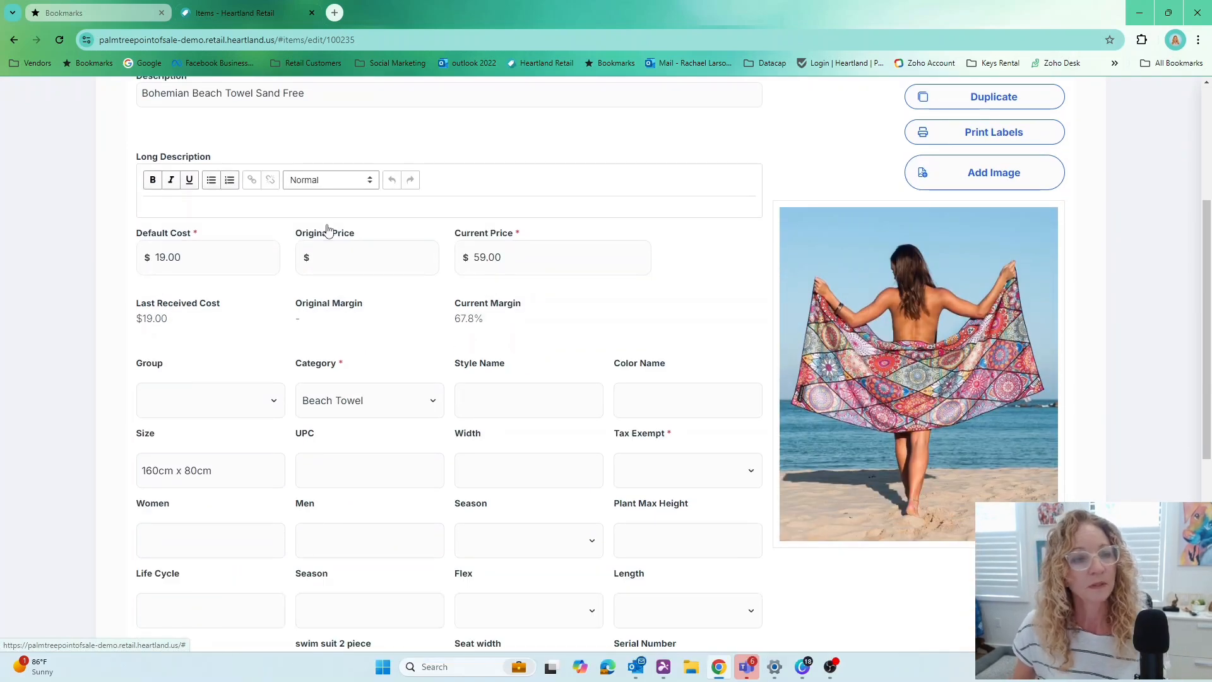
scroll(202, 353, up, 2)
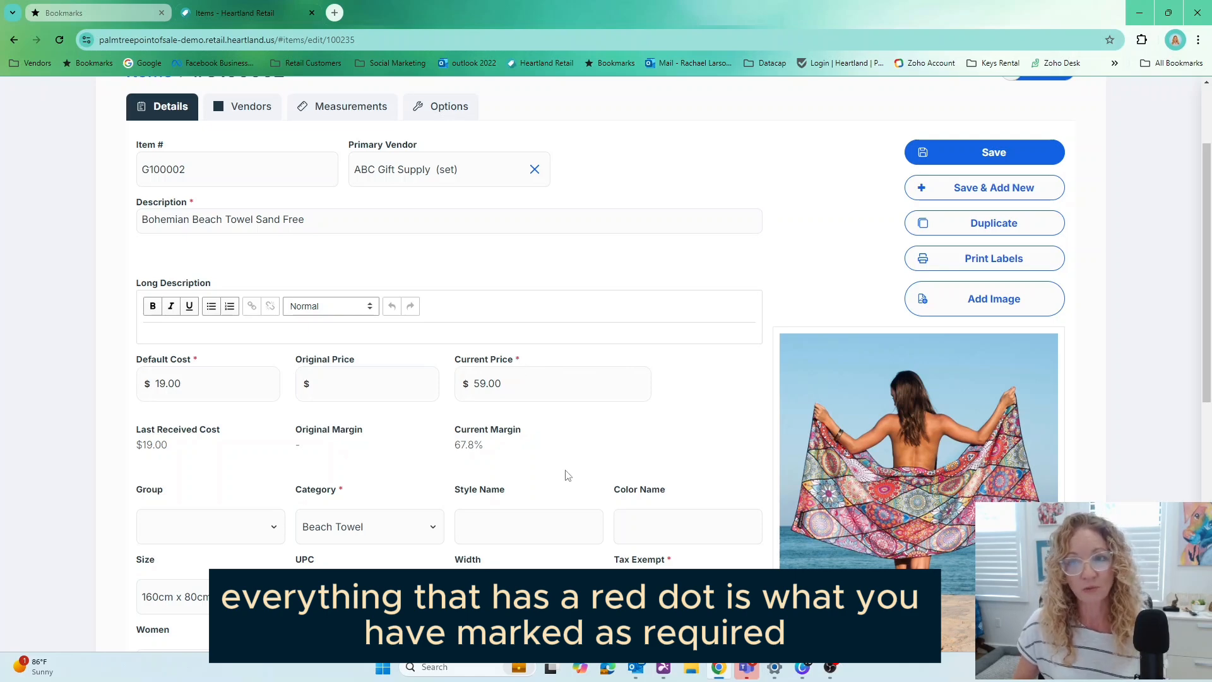
scroll(567, 473, down, 2)
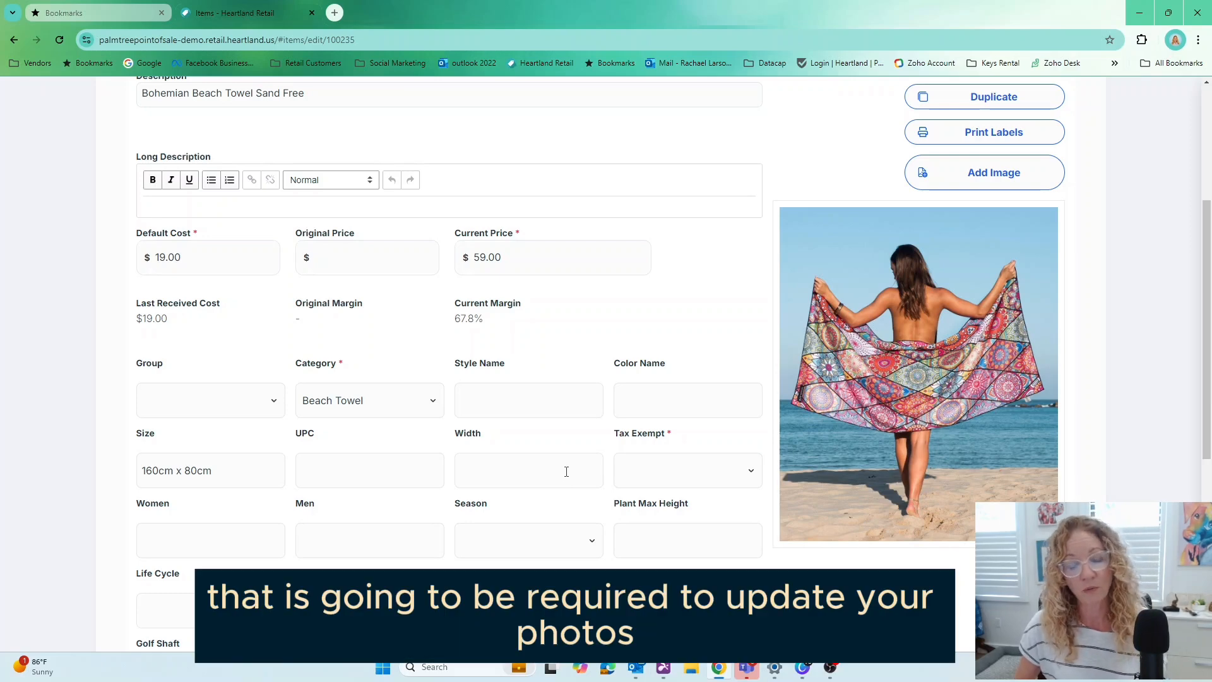
scroll(566, 472, down, 2)
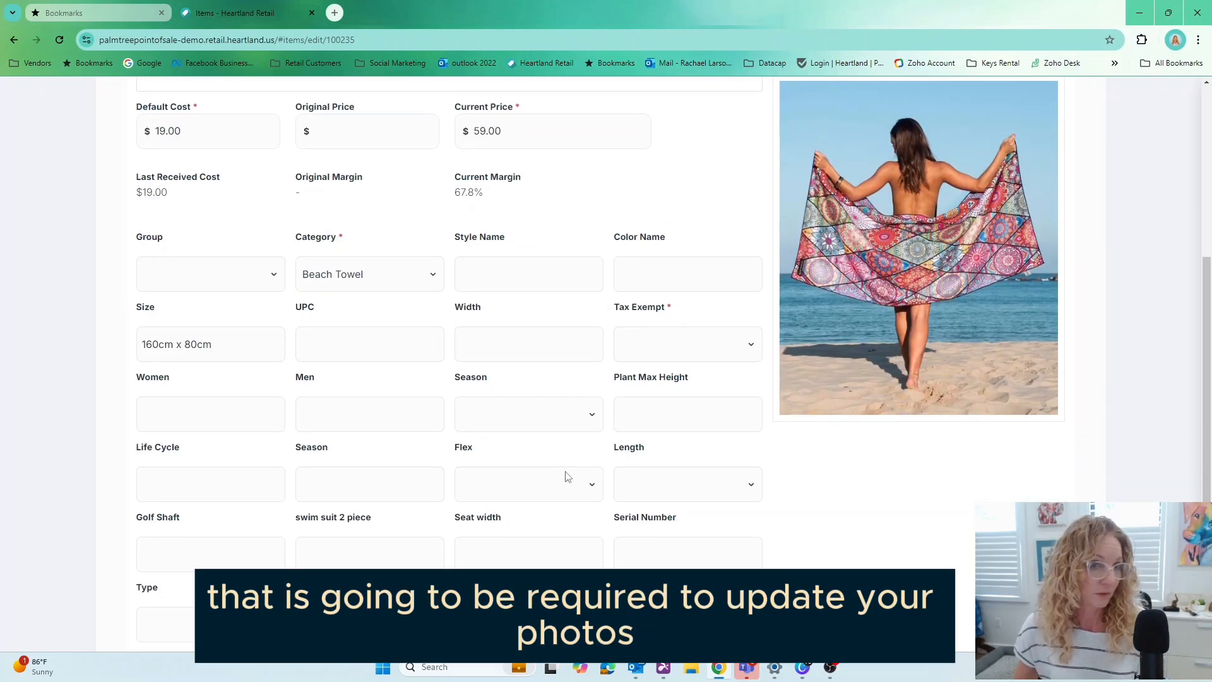
scroll(566, 476, down, 2)
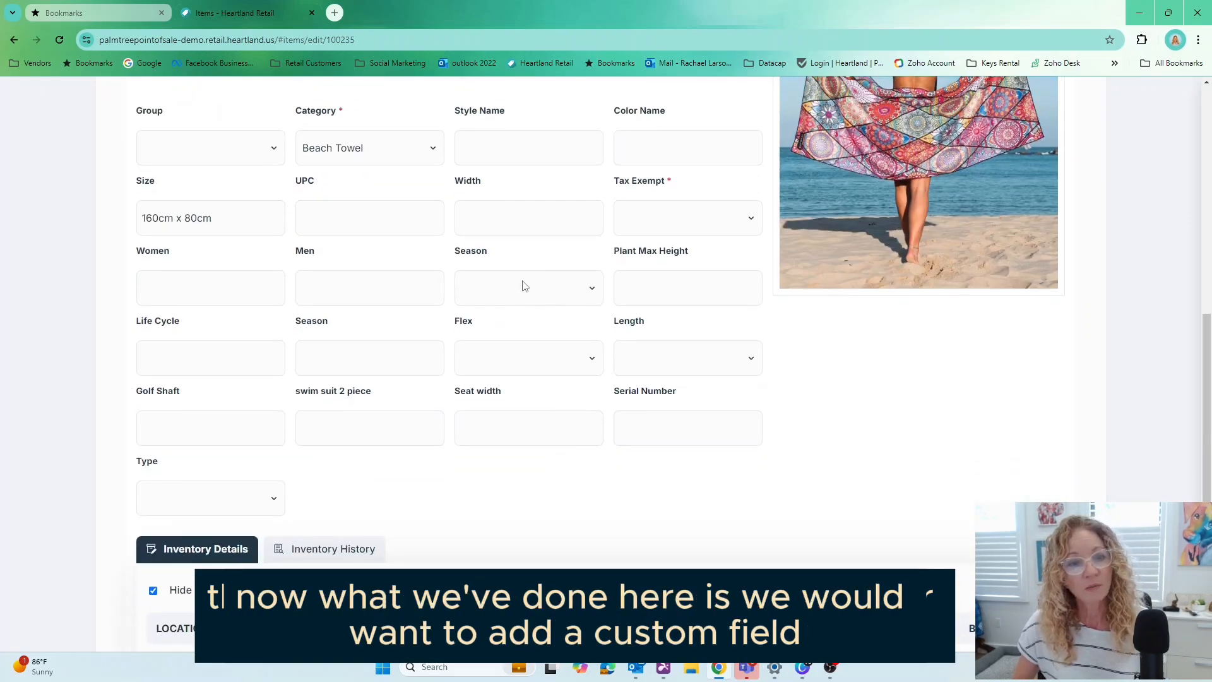
scroll(549, 527, up, 8)
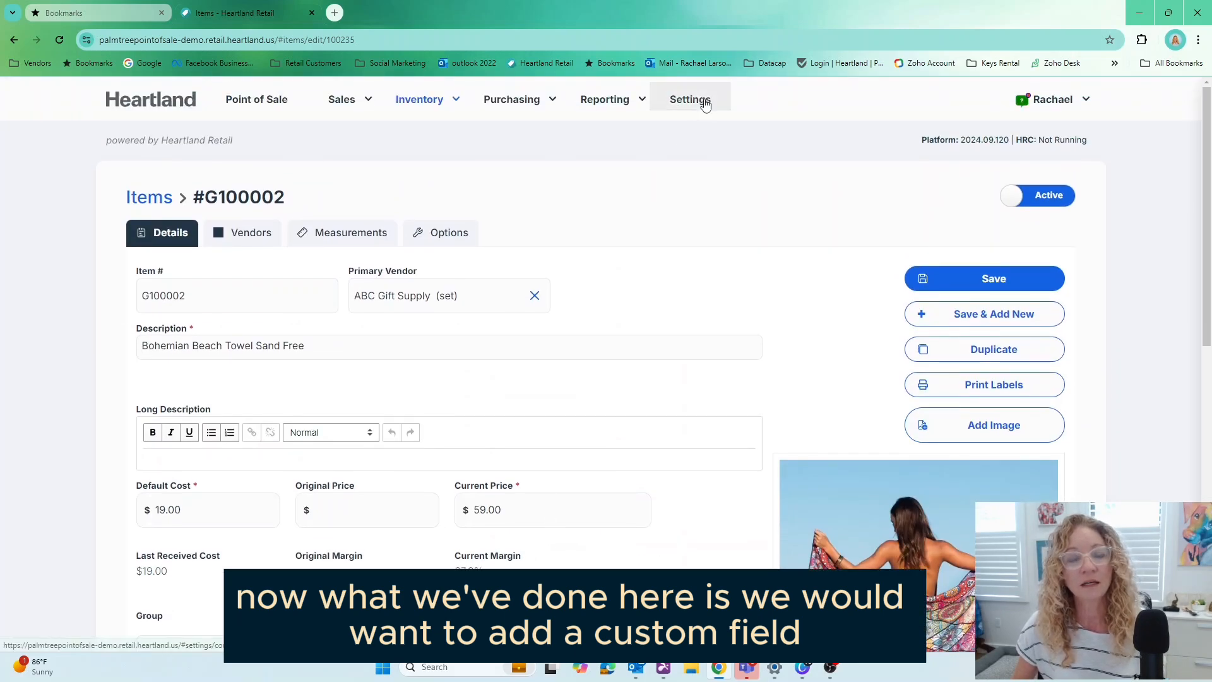
Start a new custom field in the company's custom field settings
click(705, 105)
scroll(297, 599, down, 3)
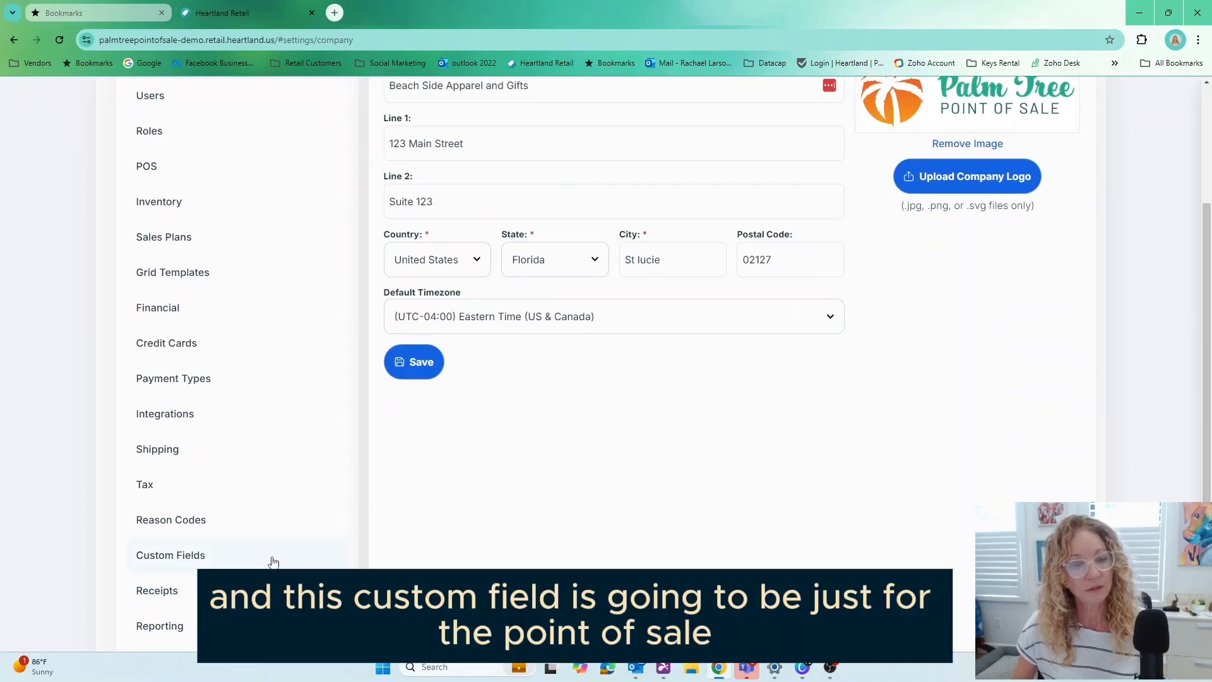
click(273, 559)
scroll(760, 524, up, 3)
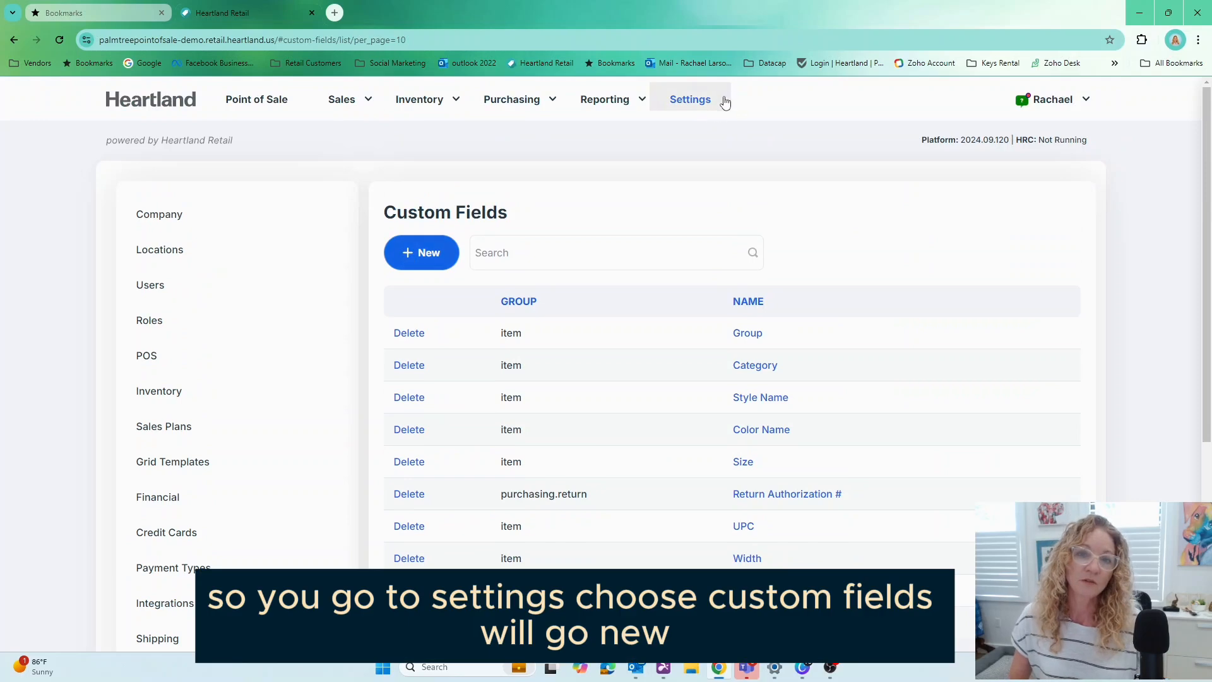
click(425, 255)
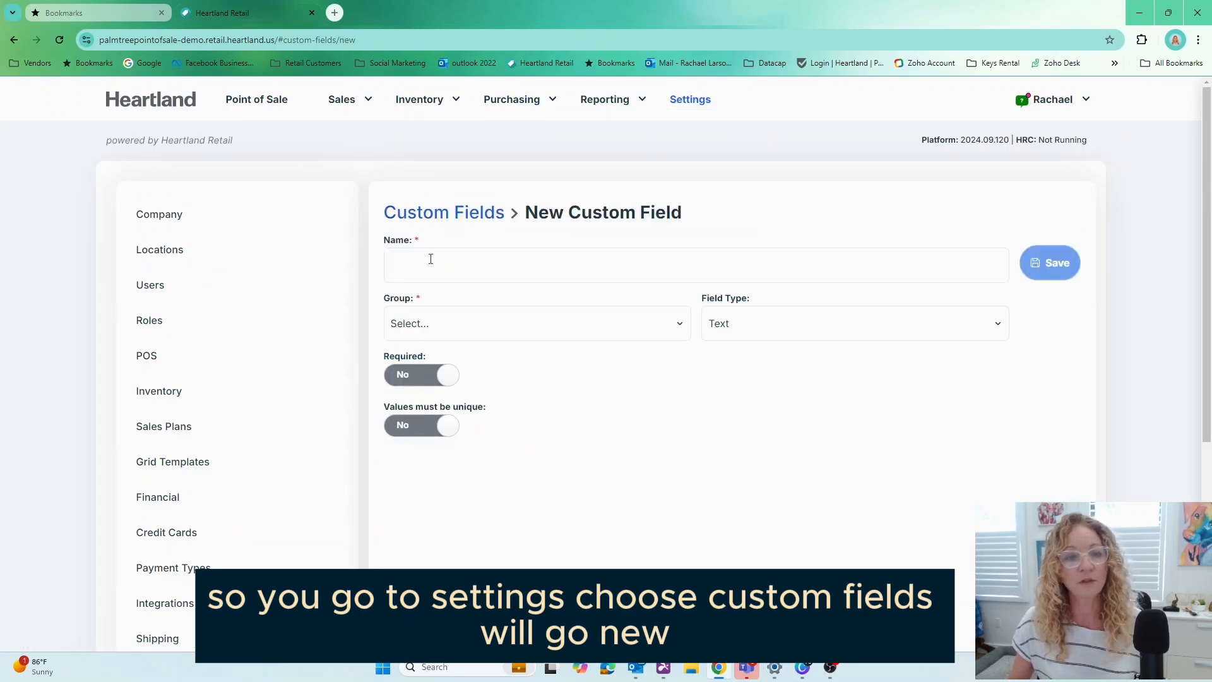
Name the custom field "Web Store", assign it to the Item group and make it required
click(430, 259)
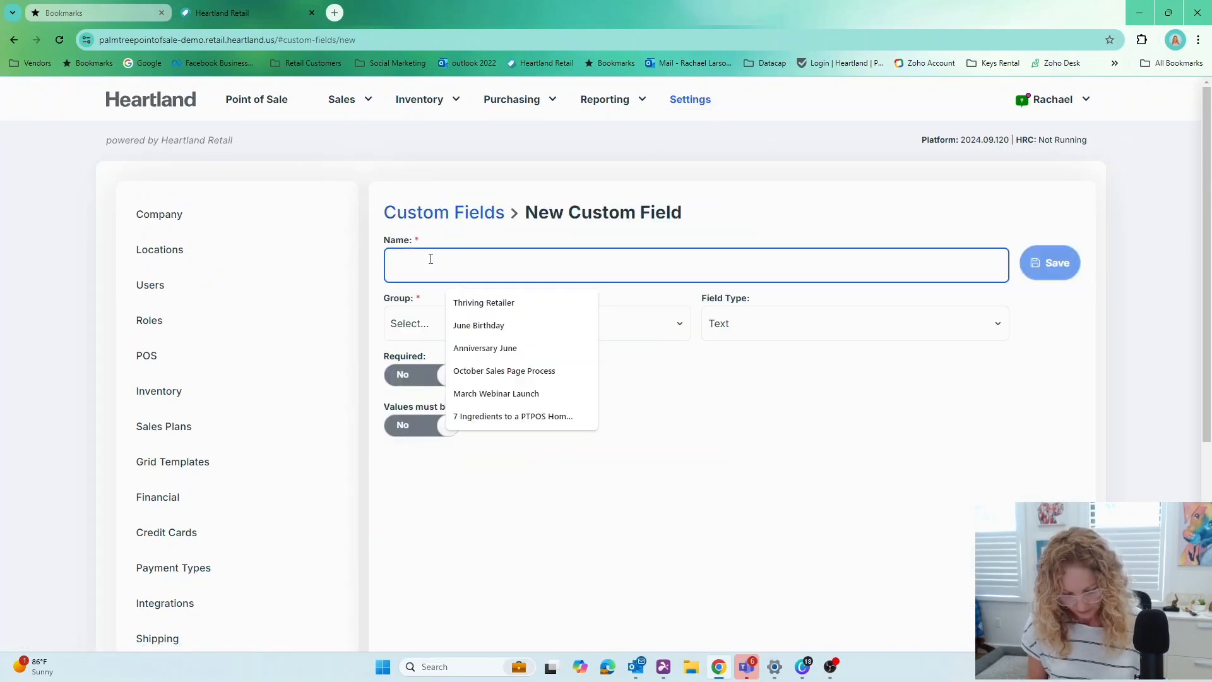
text(Web)
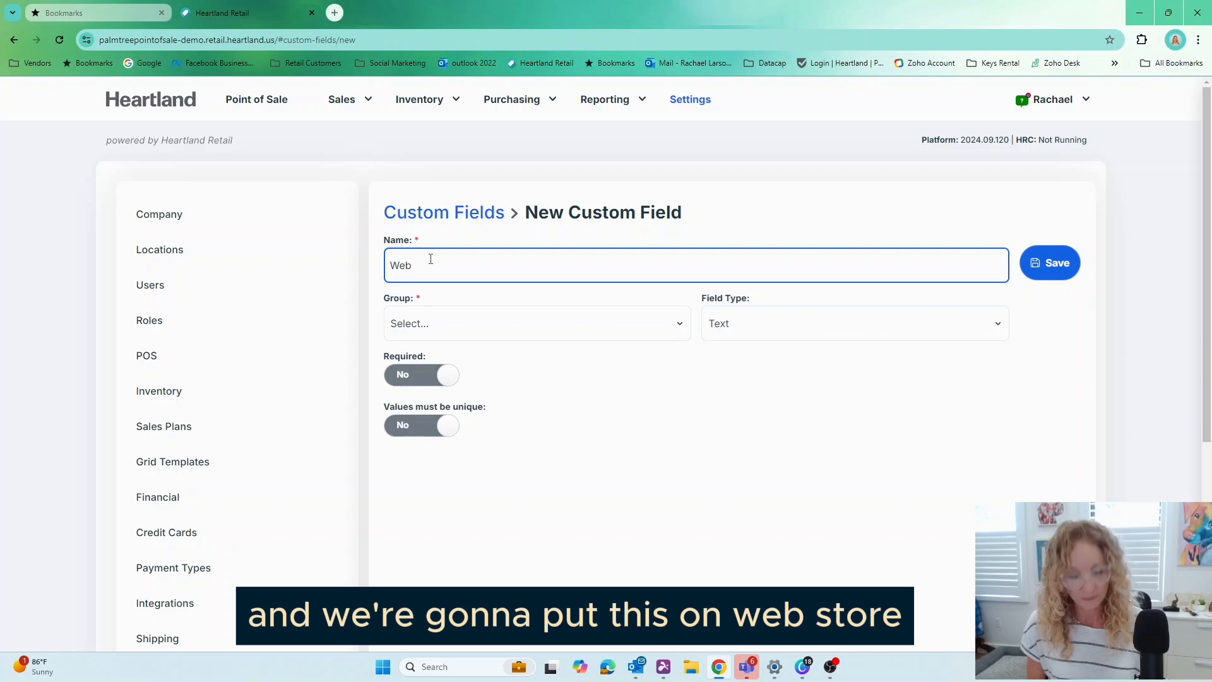
text( Store)
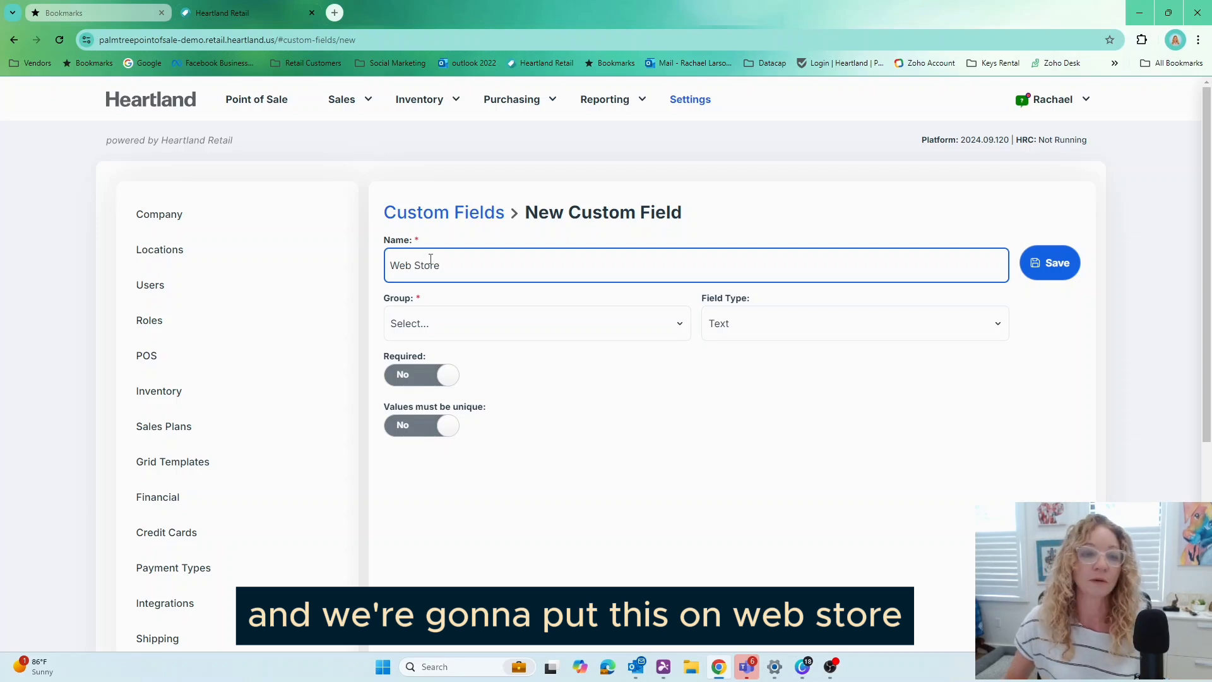
click(423, 333)
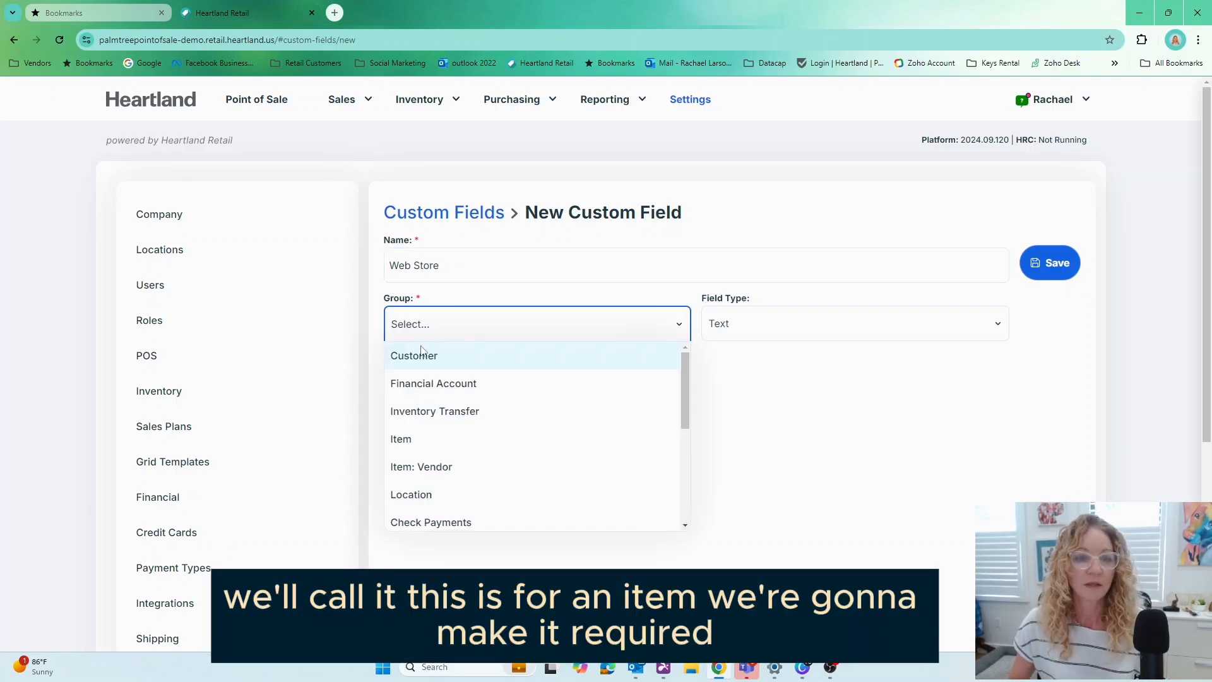
click(407, 439)
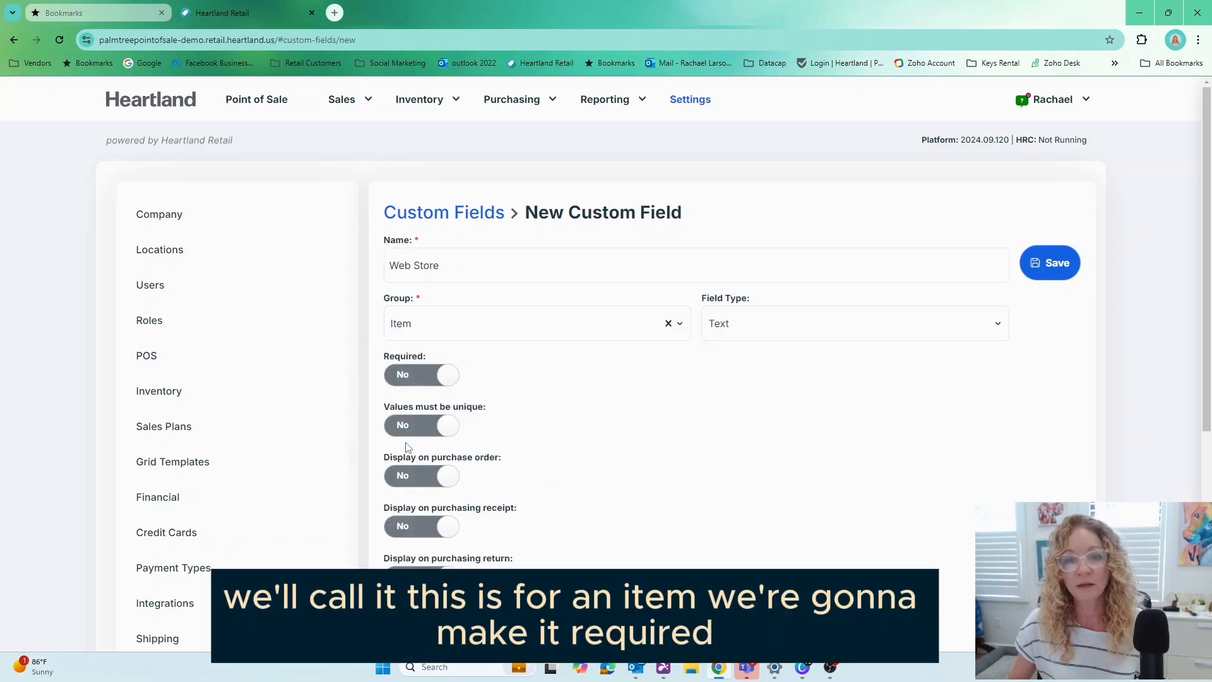
click(445, 379)
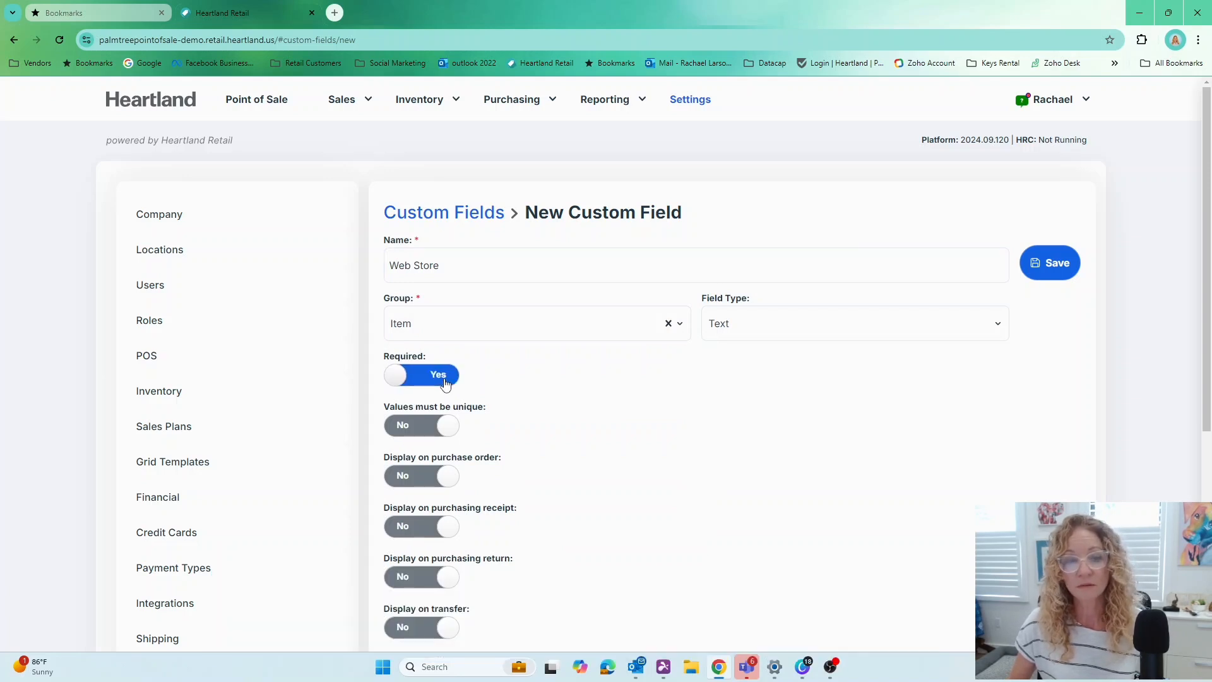
Set the field type to "Pick from a list" with the valid values Yes and No, and save the custom field
click(961, 331)
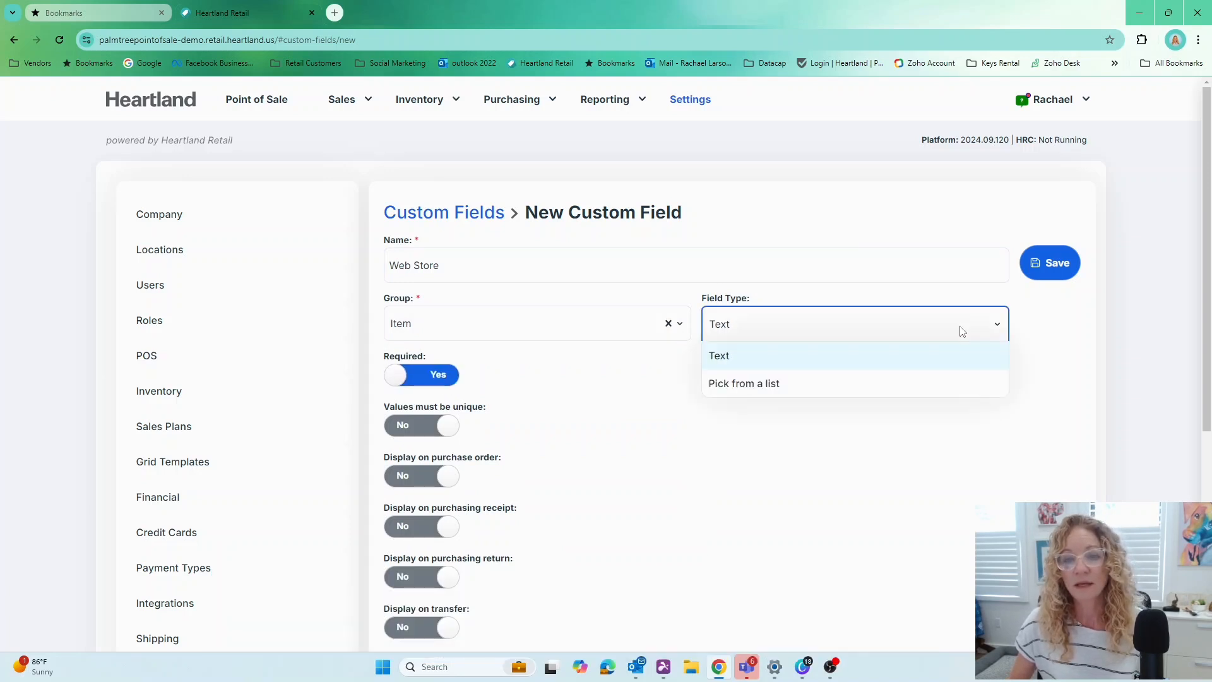
click(801, 386)
text(Yes)
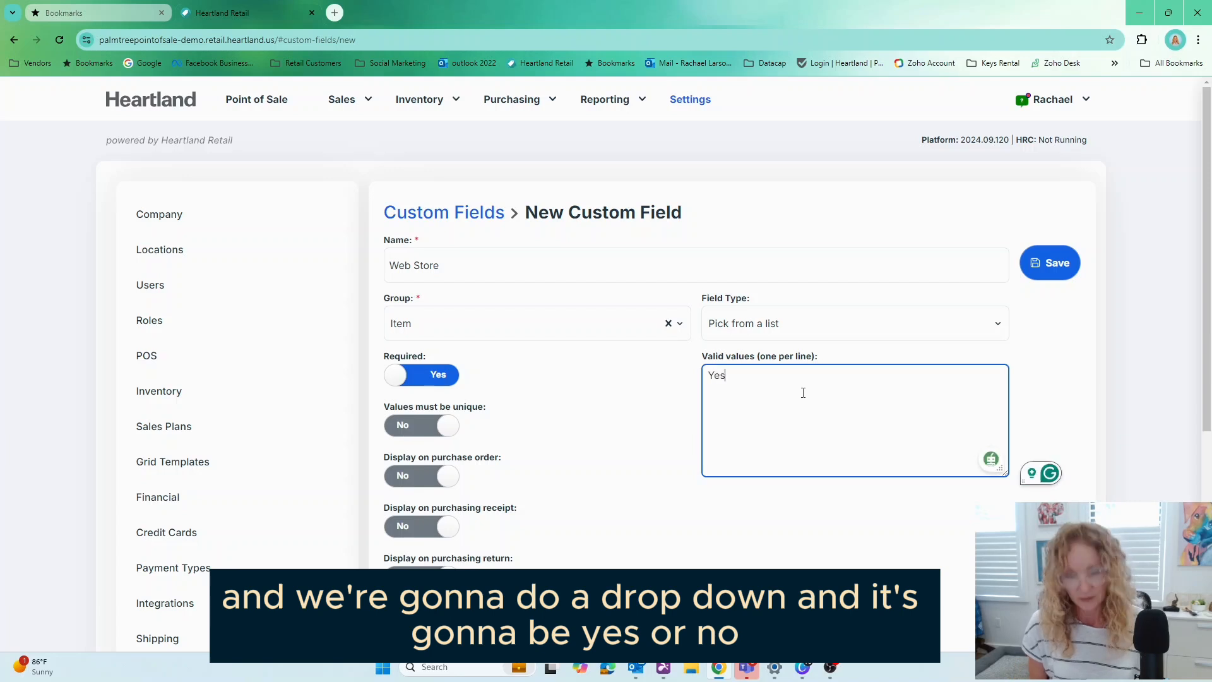
key(Return)
text(No)
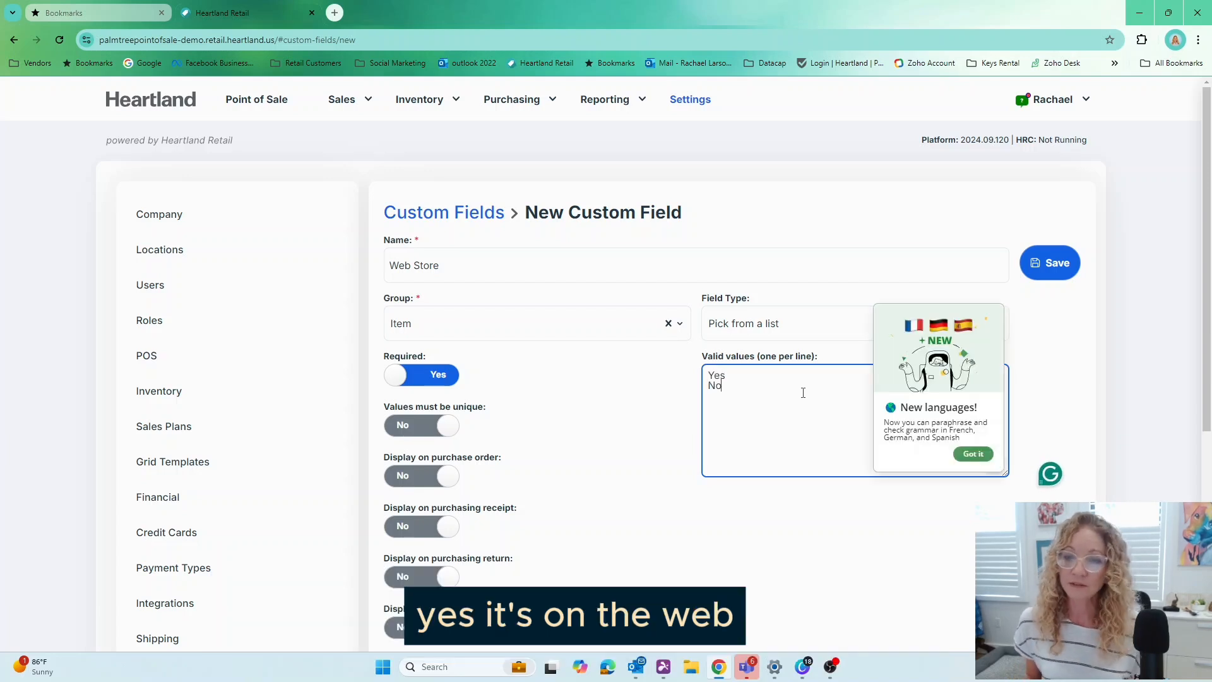
click(973, 453)
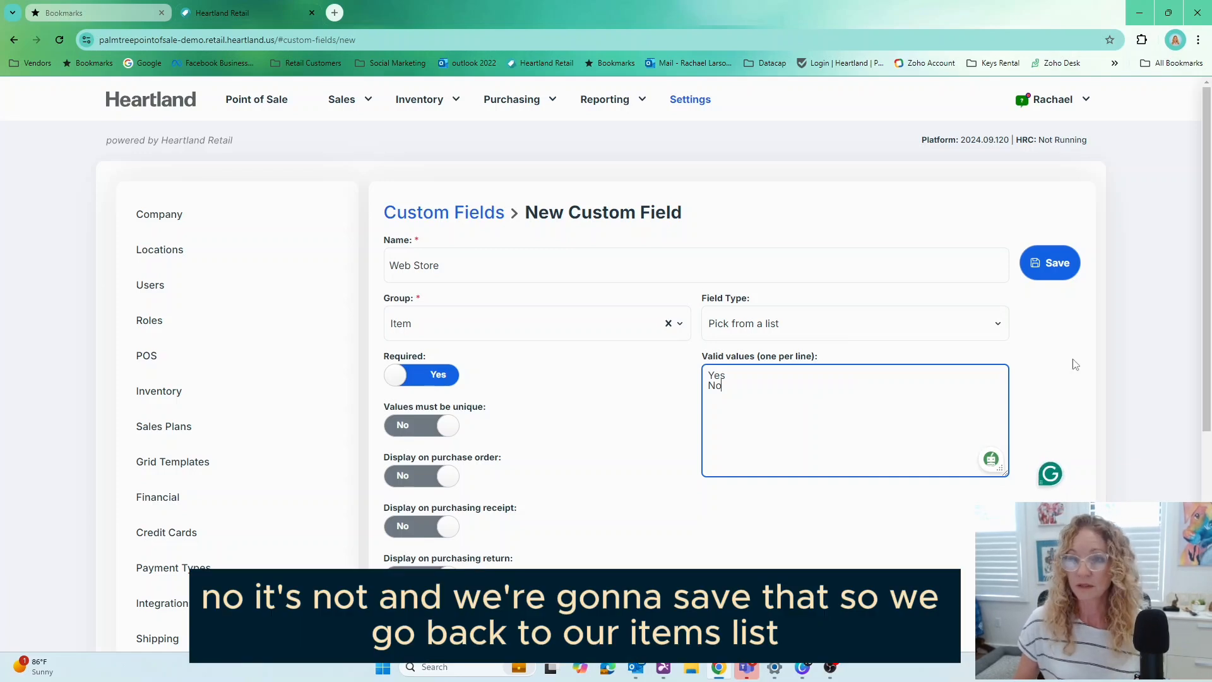
click(1053, 265)
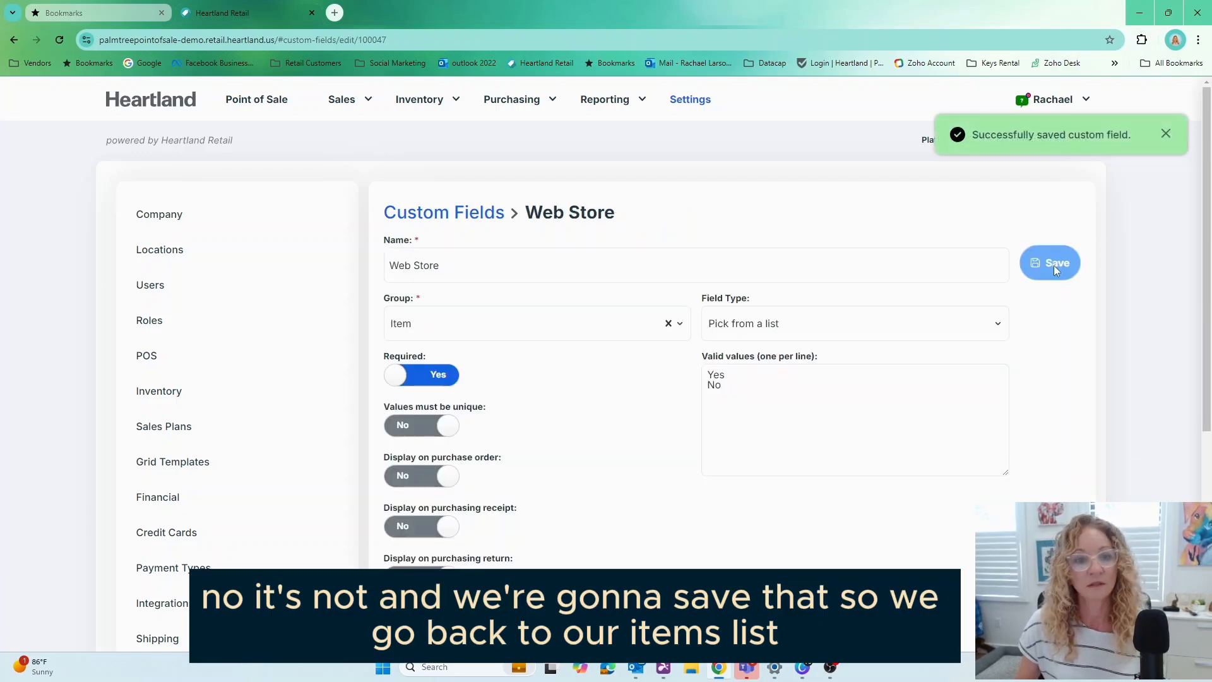
Search the inventory items for "beach" and open the Bohemian Beach Towel Sand Free item
click(419, 99)
click(404, 127)
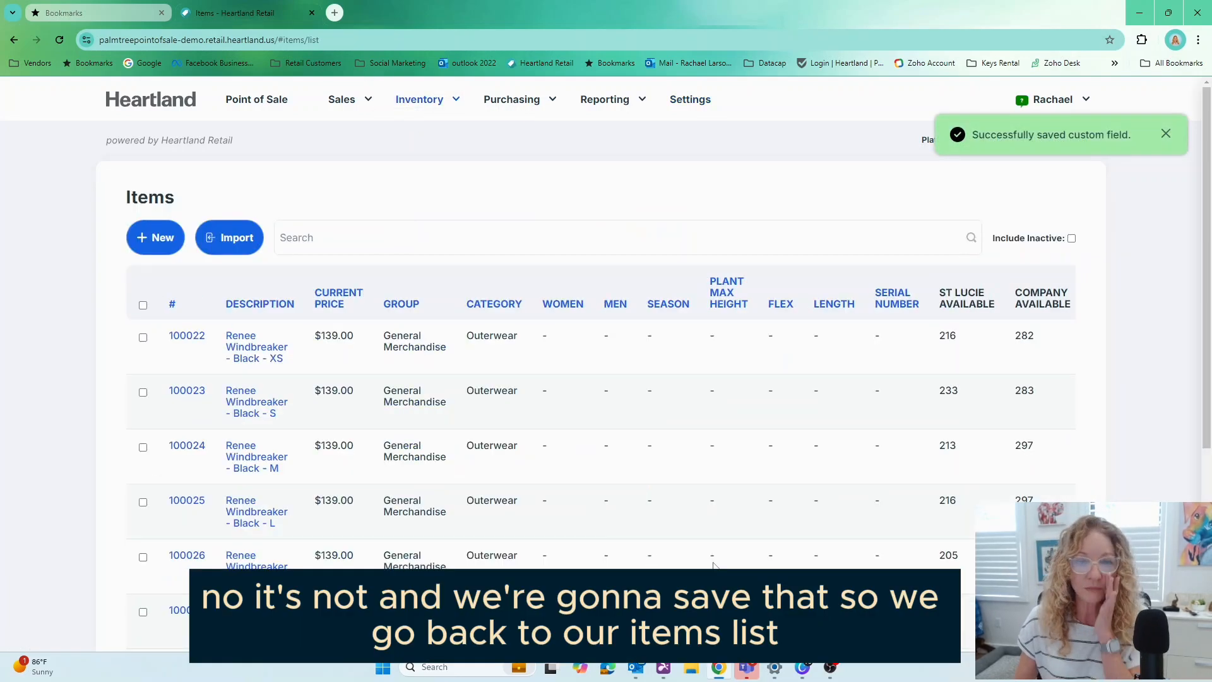
click(352, 240)
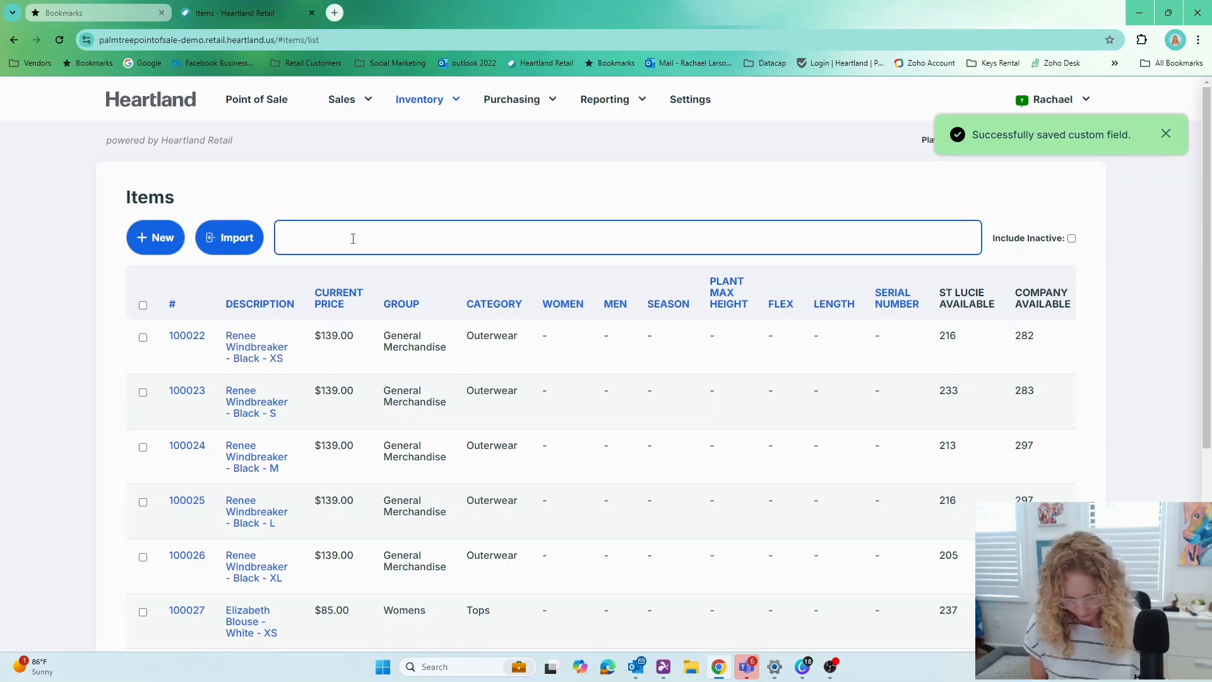
text(beach)
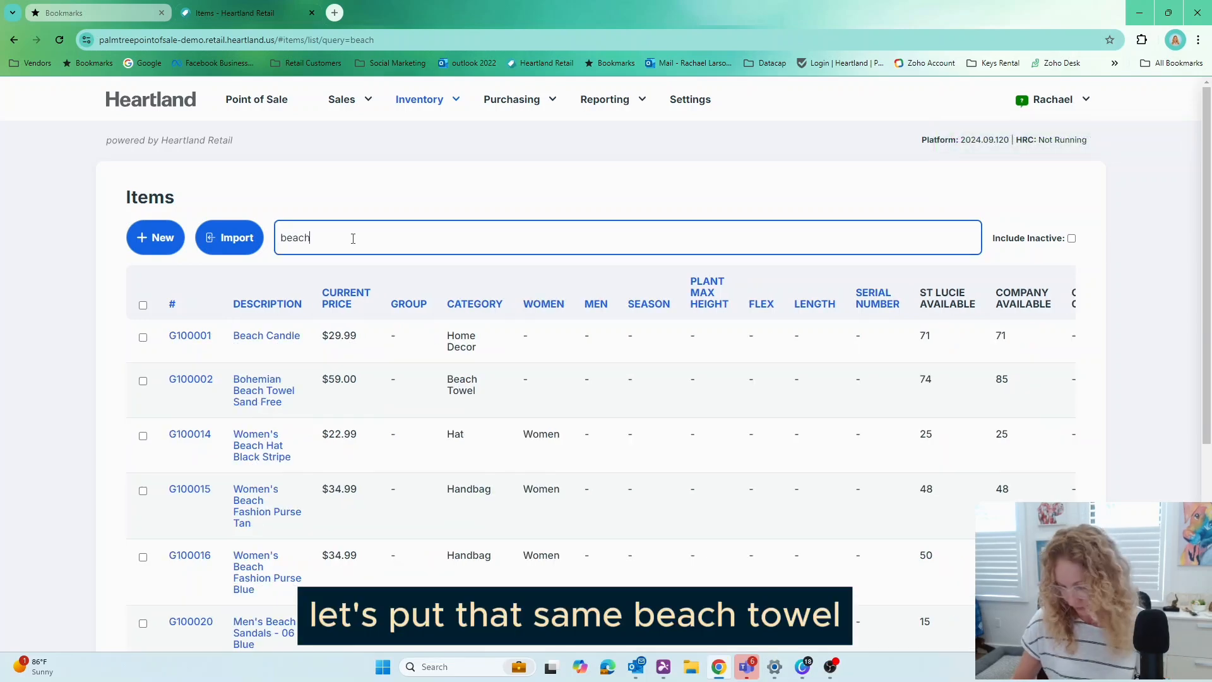
key(Return)
click(255, 396)
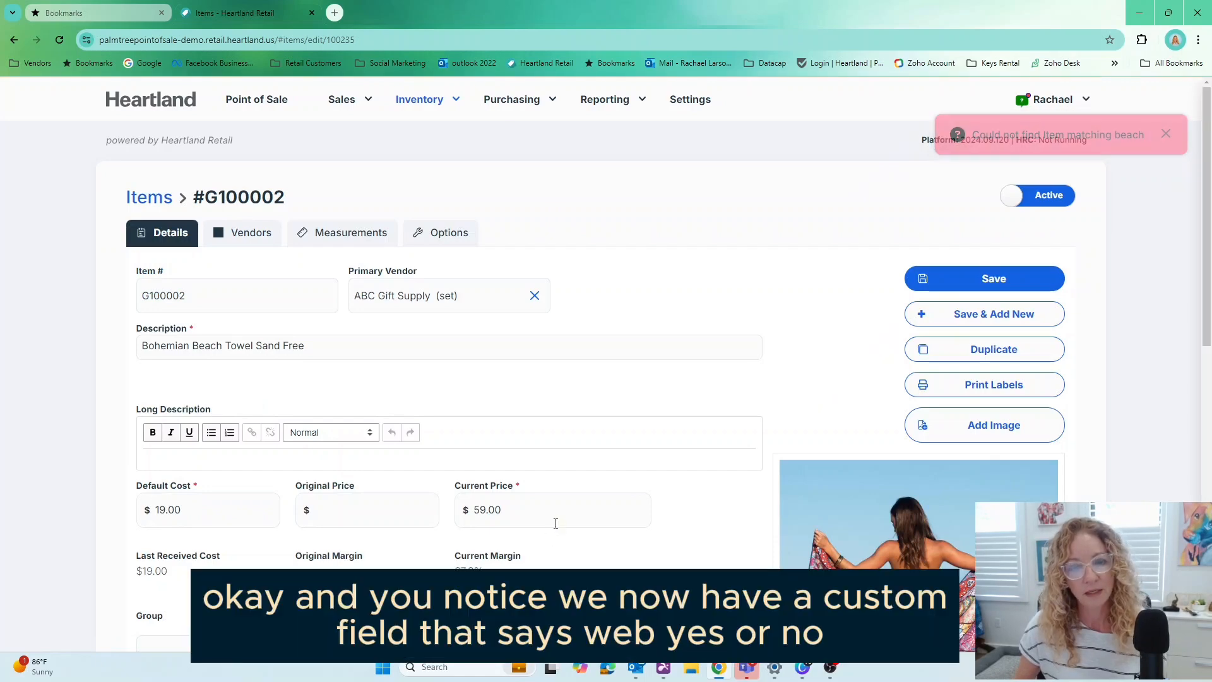
Set the beach towel item's Web Store field to Yes
scroll(697, 509, down, 8)
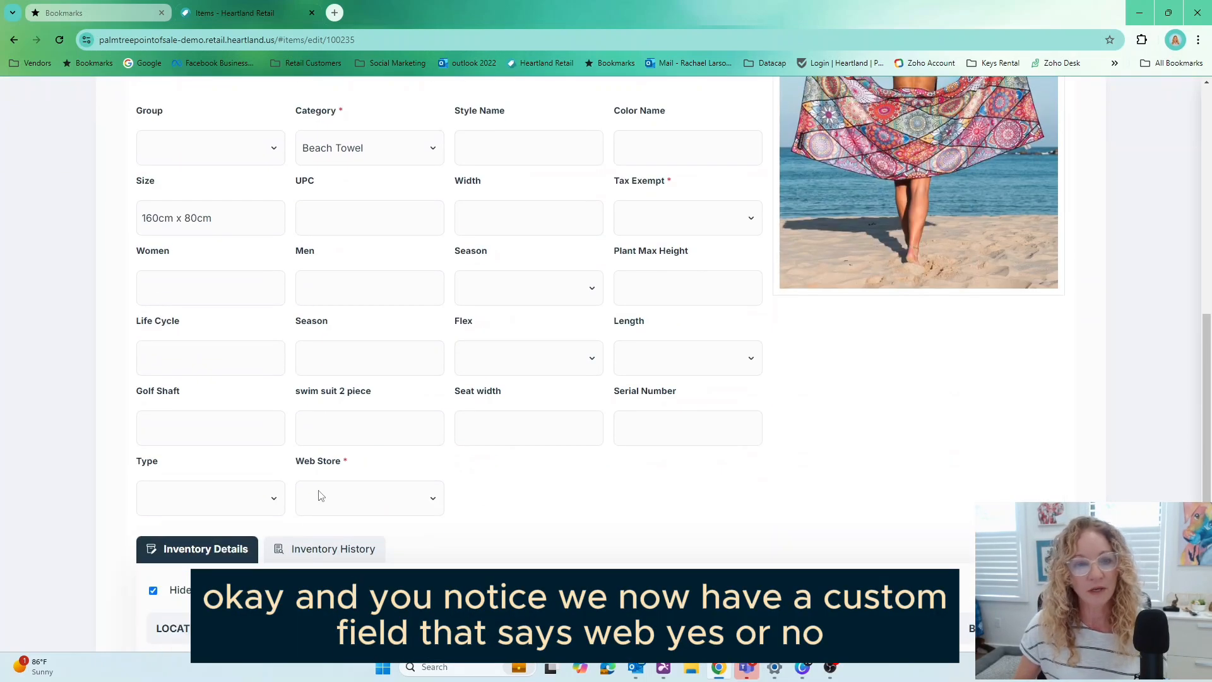
click(365, 491)
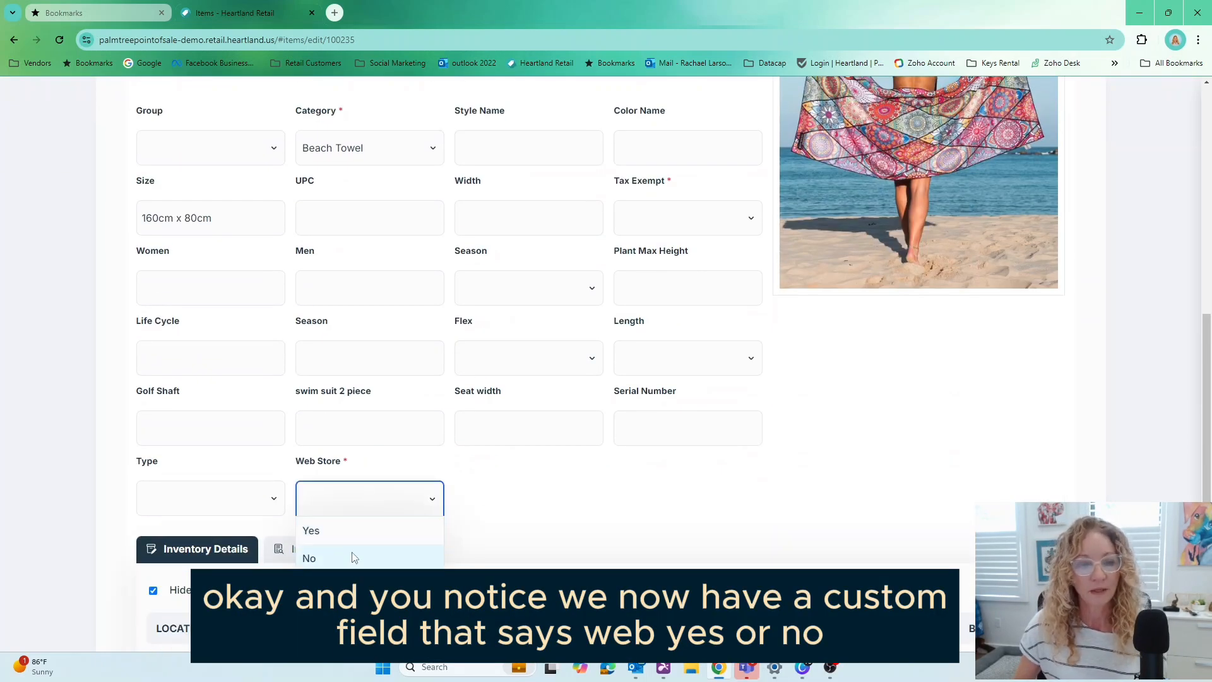
click(355, 531)
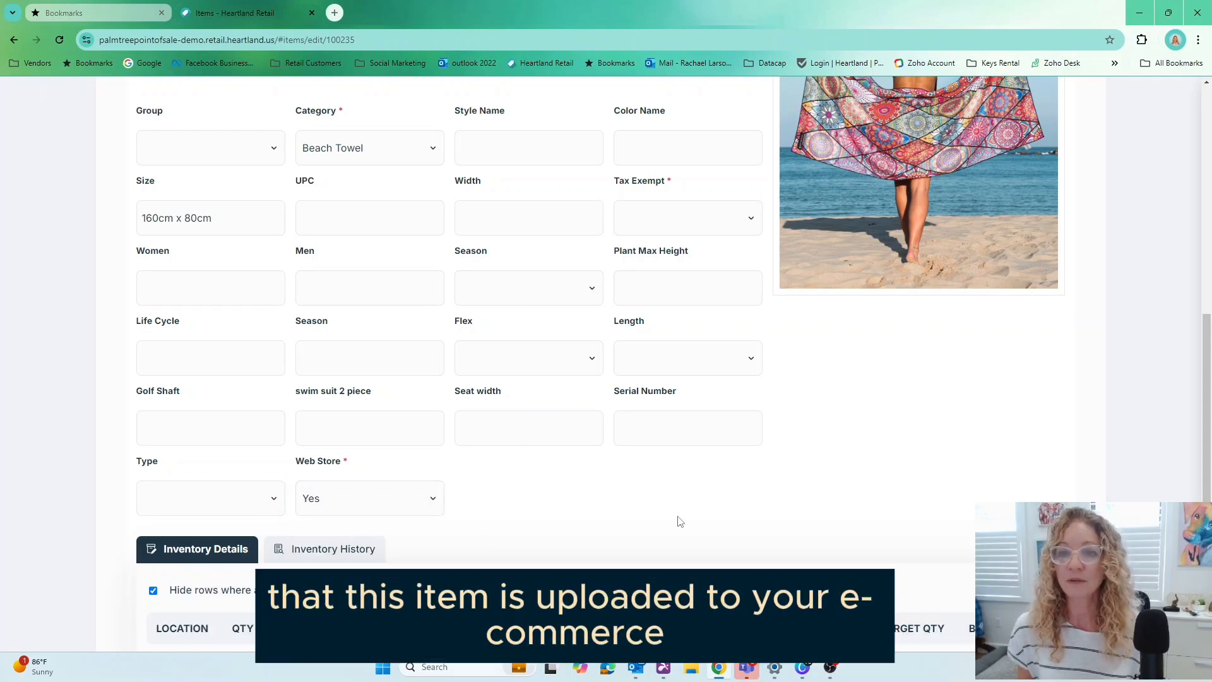
Examine which of the beach towel's fields are marked as required, and return to the inventory items list
scroll(757, 328, up, 4)
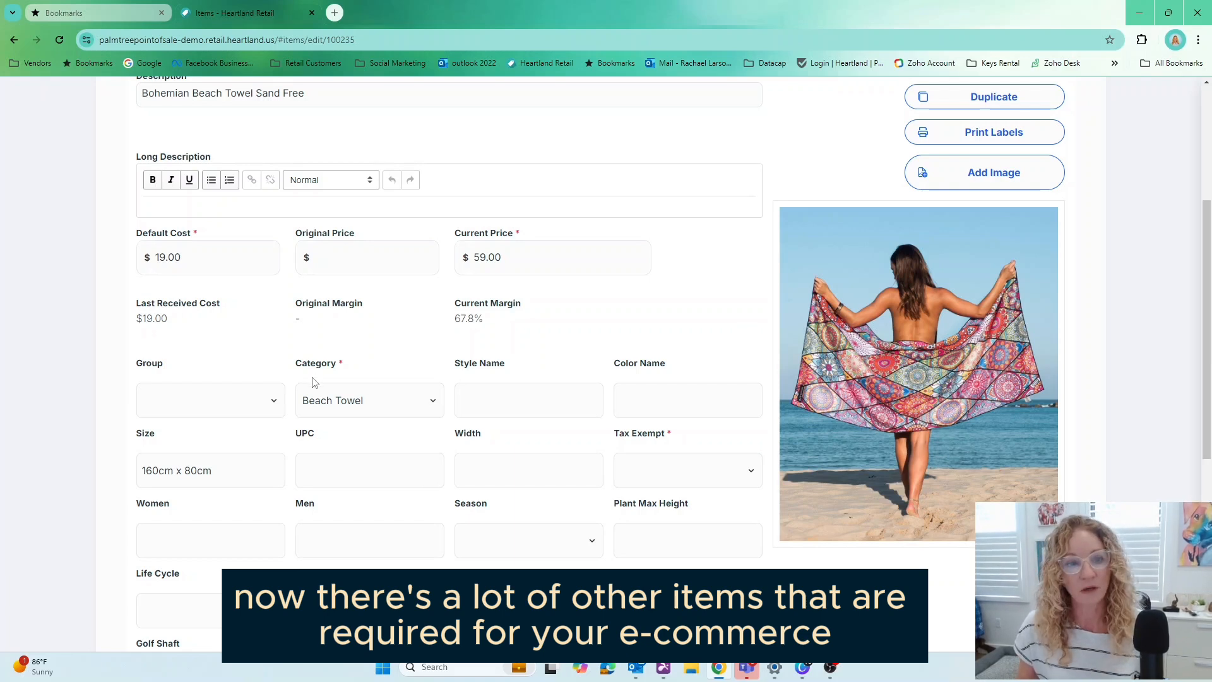
scroll(396, 526, down, 2)
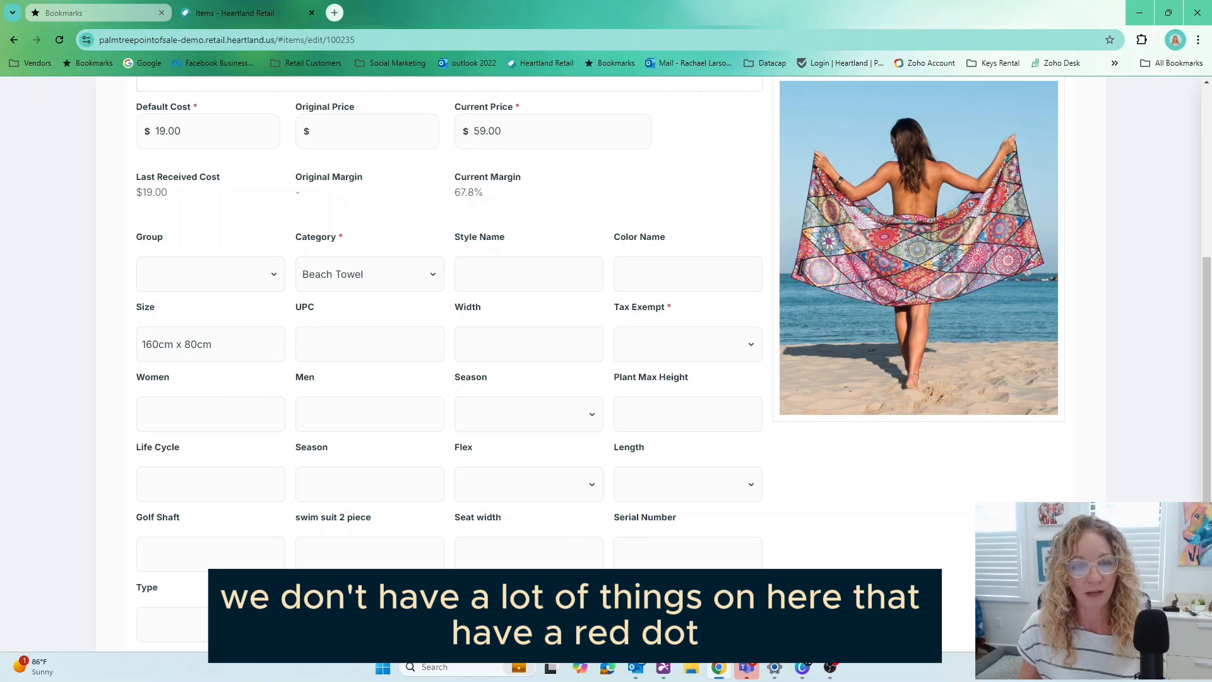
scroll(687, 554, down, 2)
scroll(611, 587, up, 4)
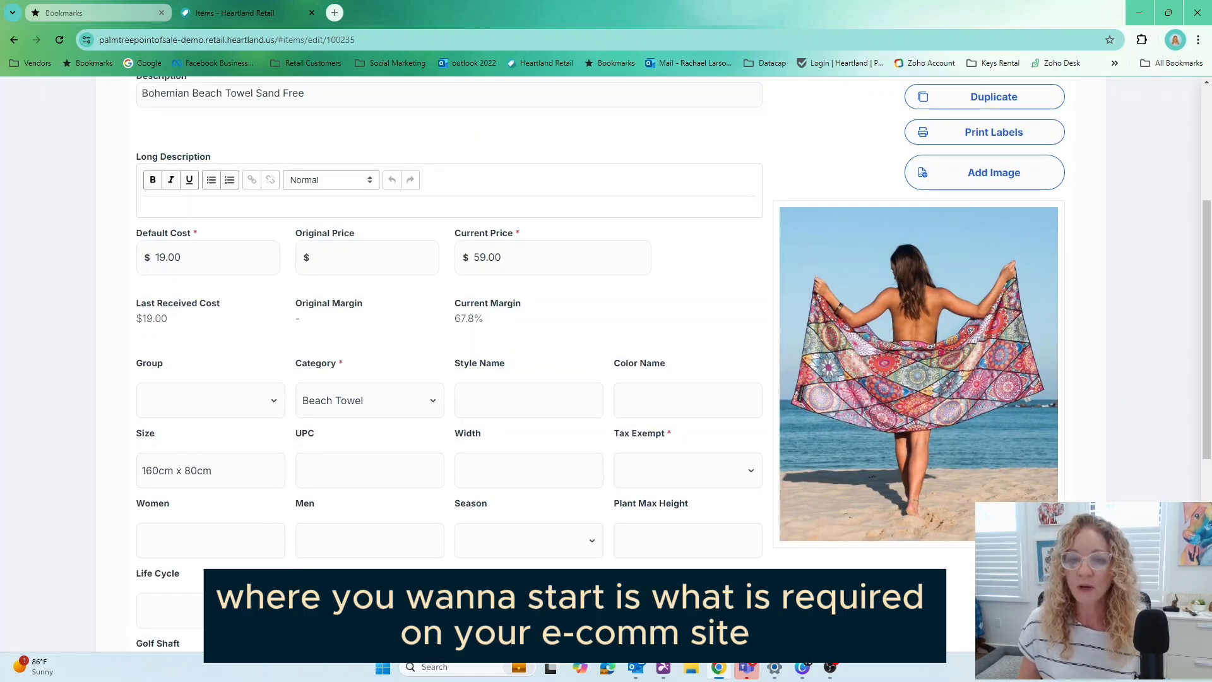
scroll(612, 584, up, 2)
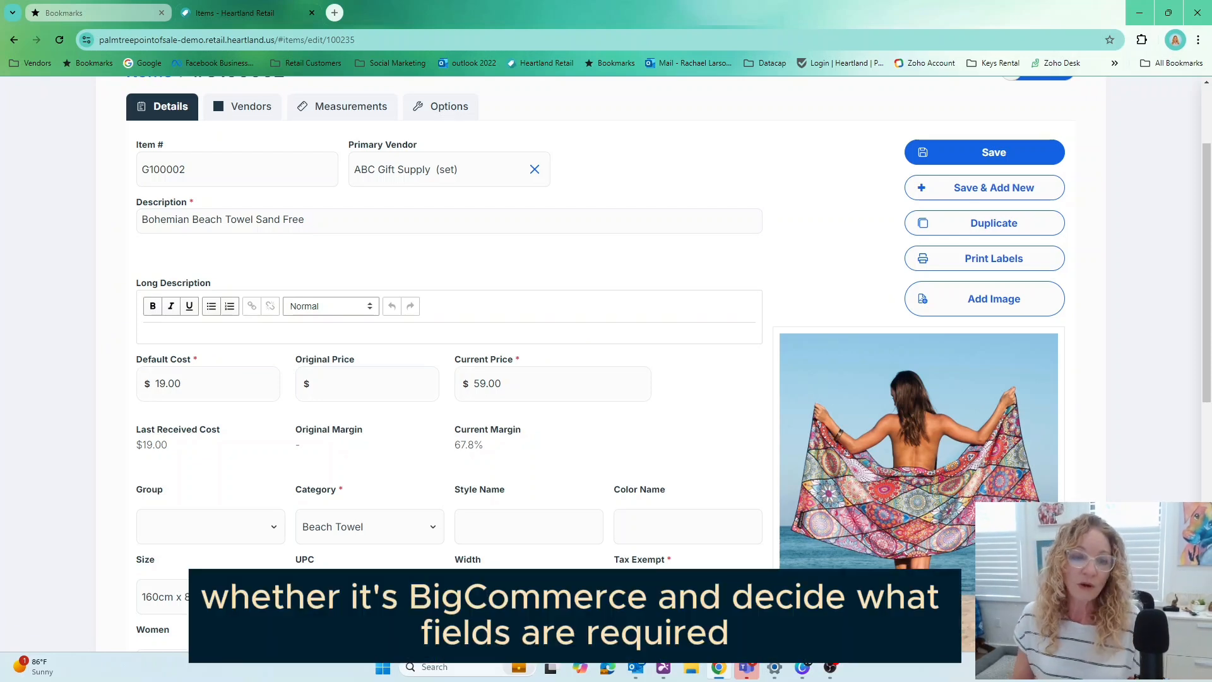
scroll(565, 551, up, 2)
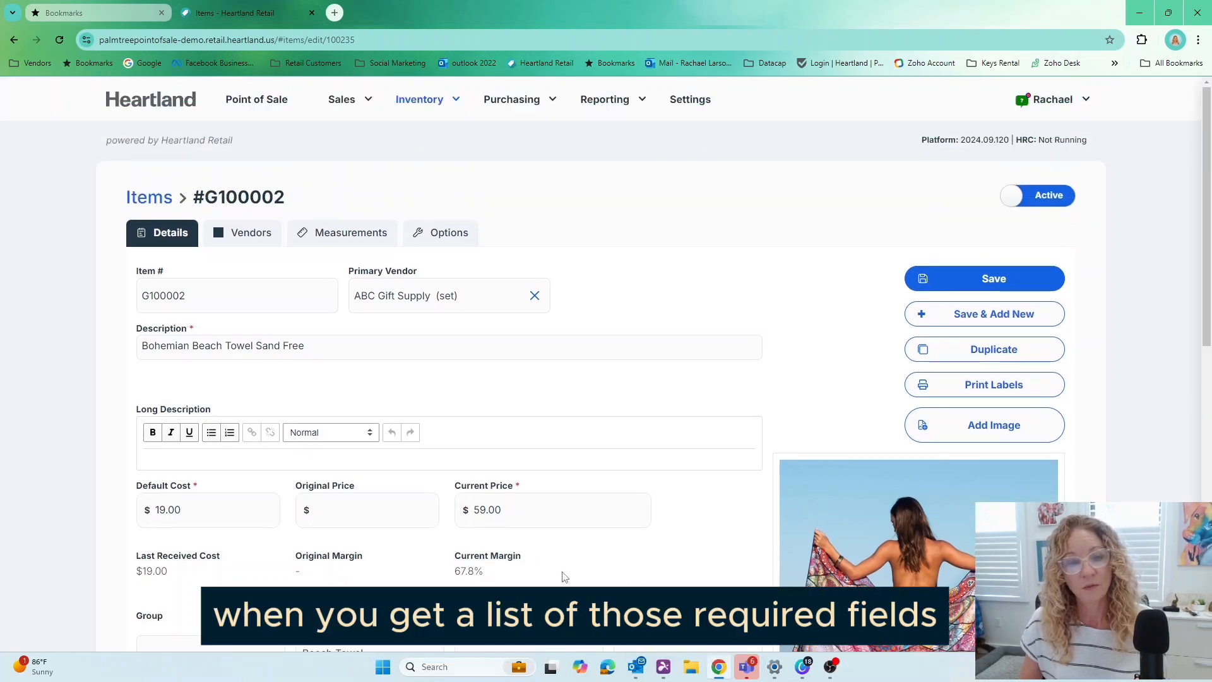
click(422, 99)
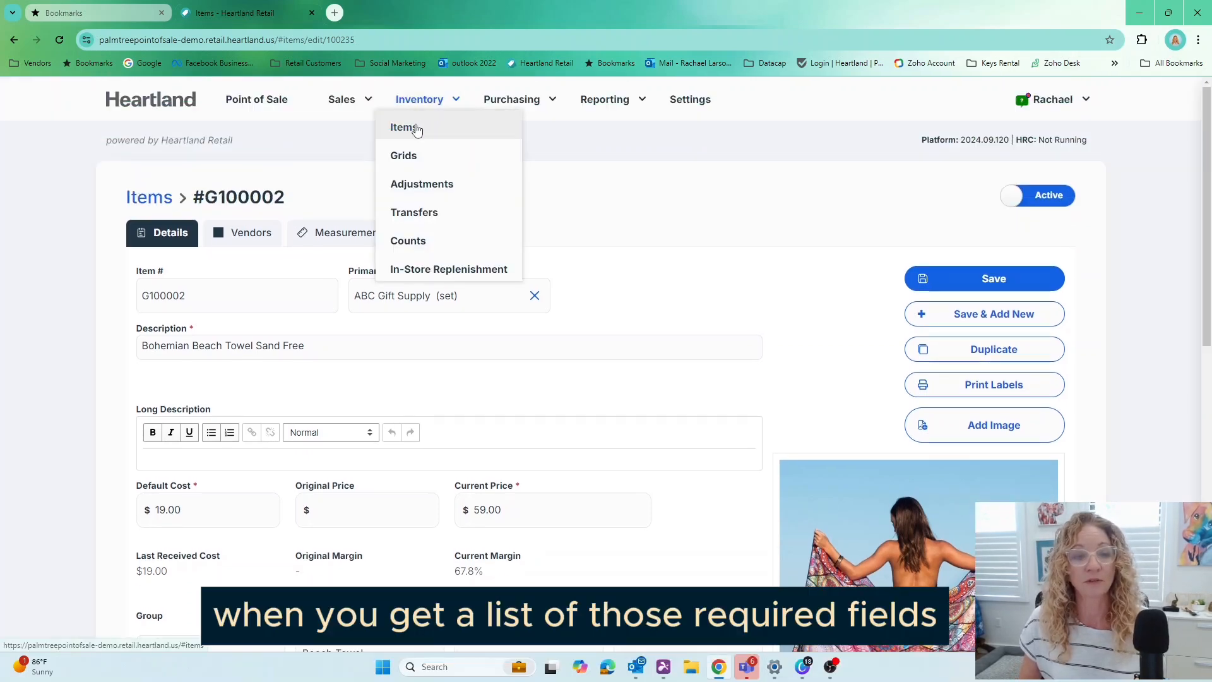
click(416, 129)
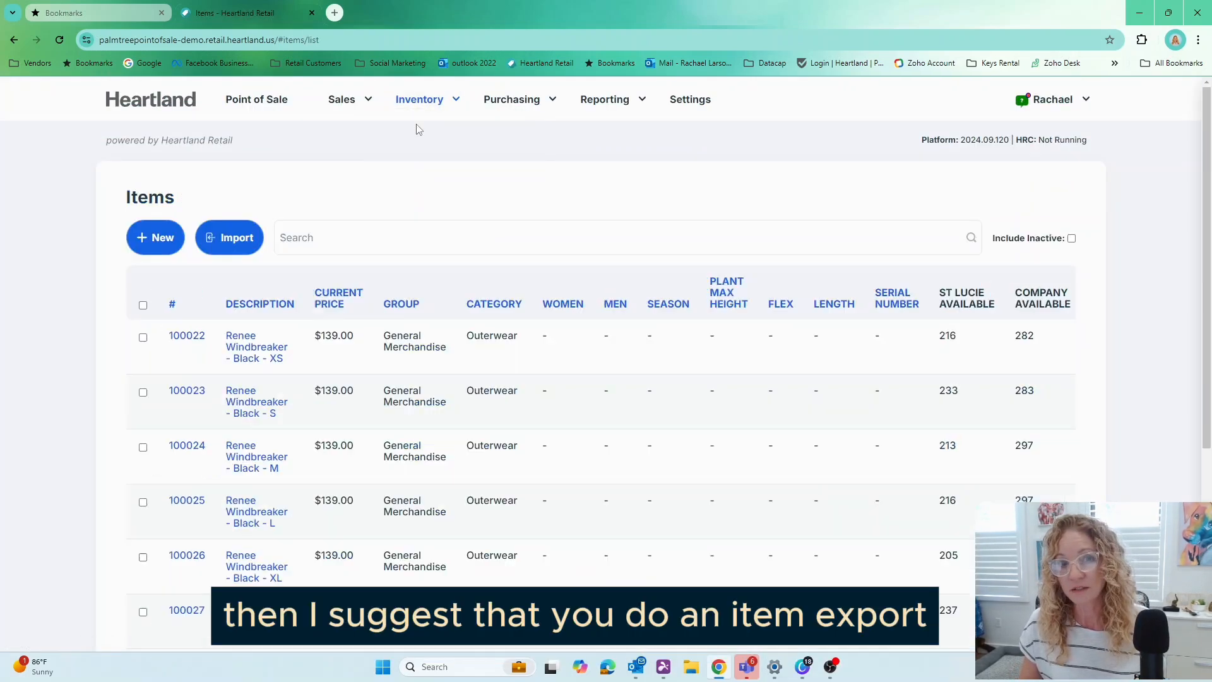
Download the item import template in Excel format to Downloads as Item Import Template.xlsx and open it full-screen in Excel
click(226, 244)
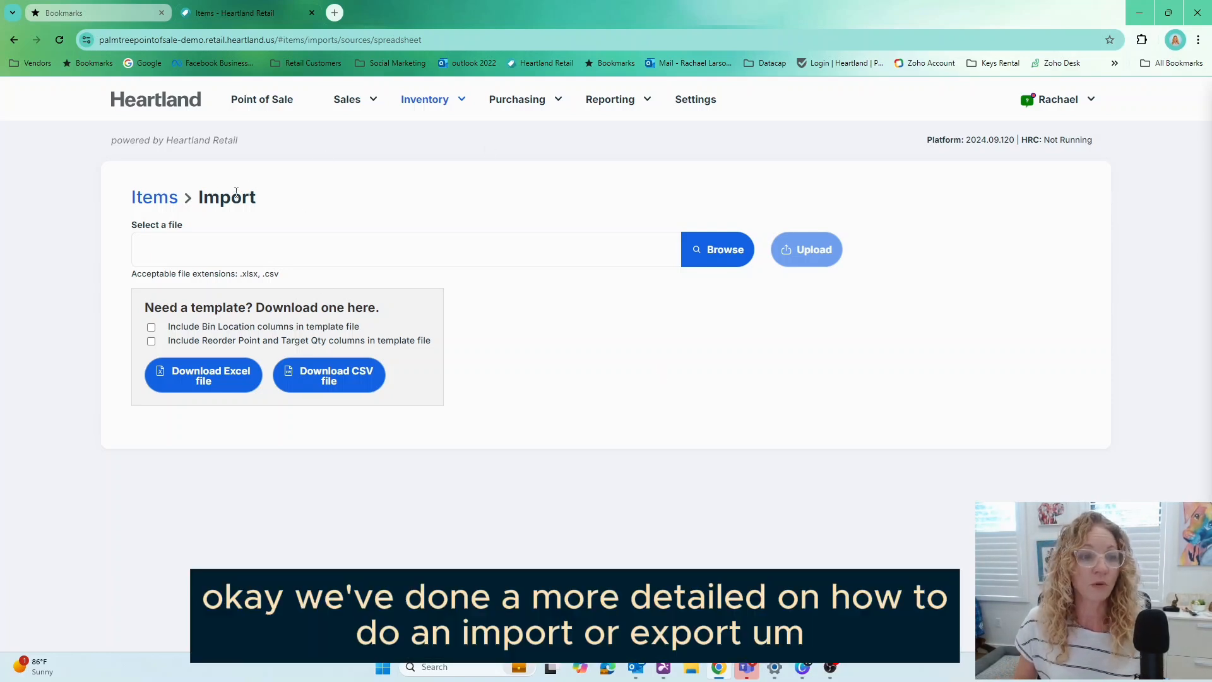
click(209, 383)
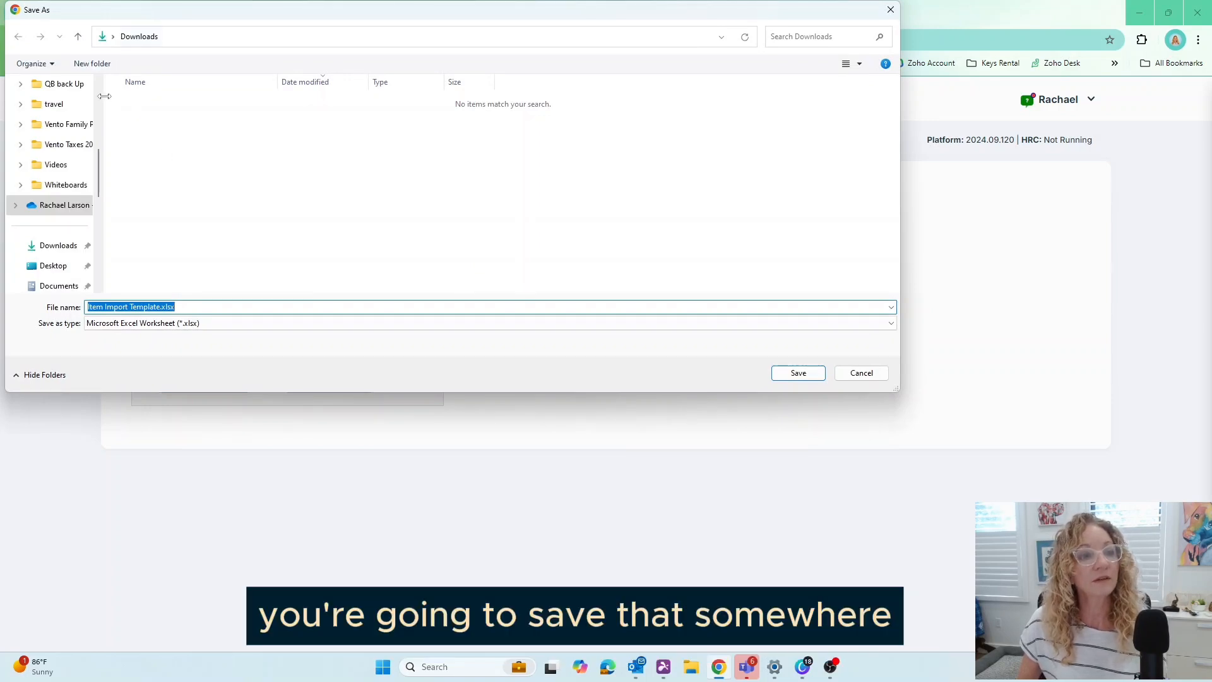
click(805, 377)
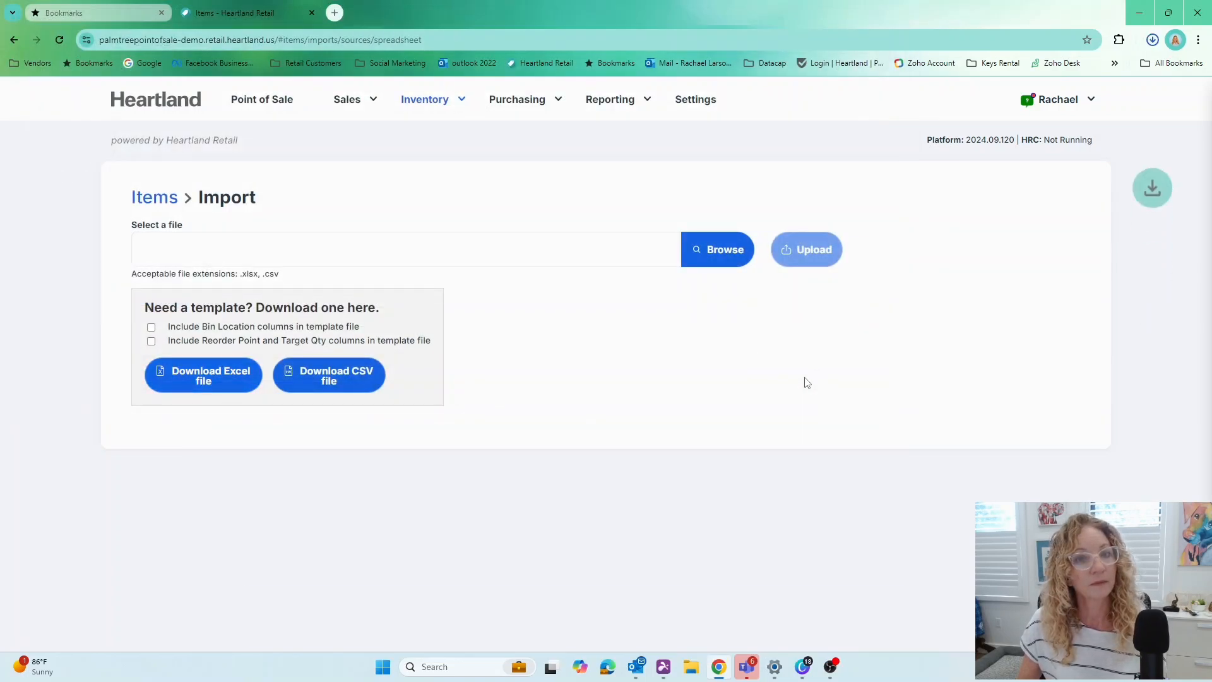
click(1033, 74)
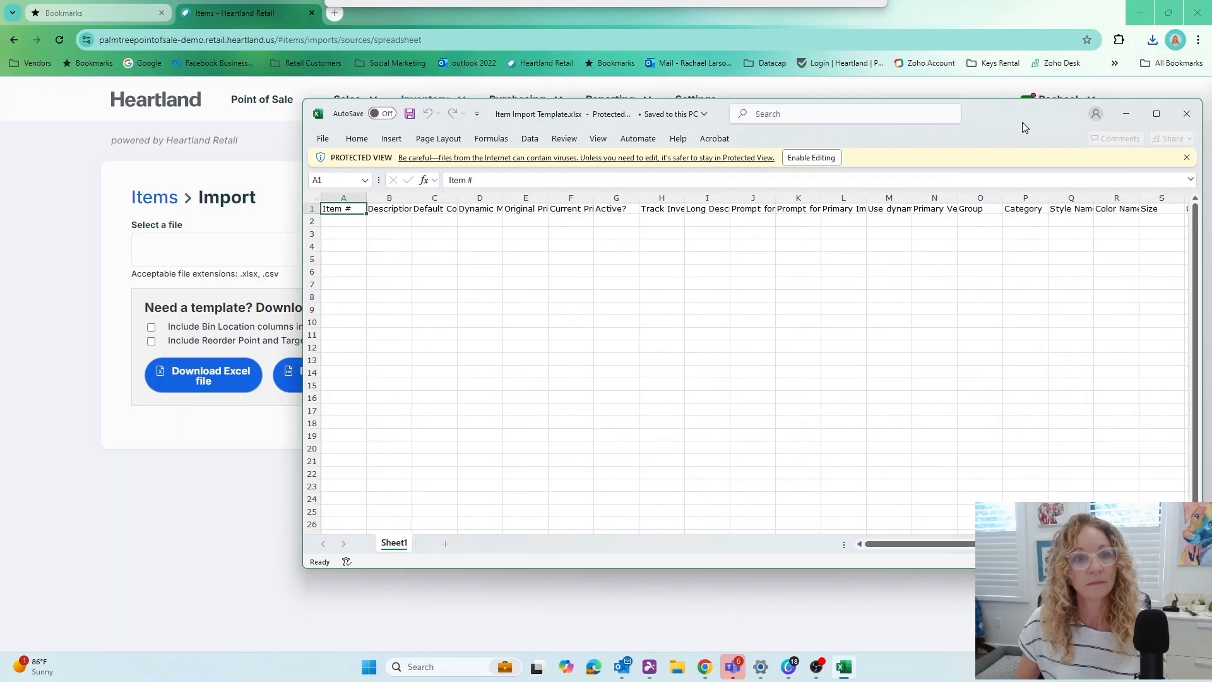
click(1157, 113)
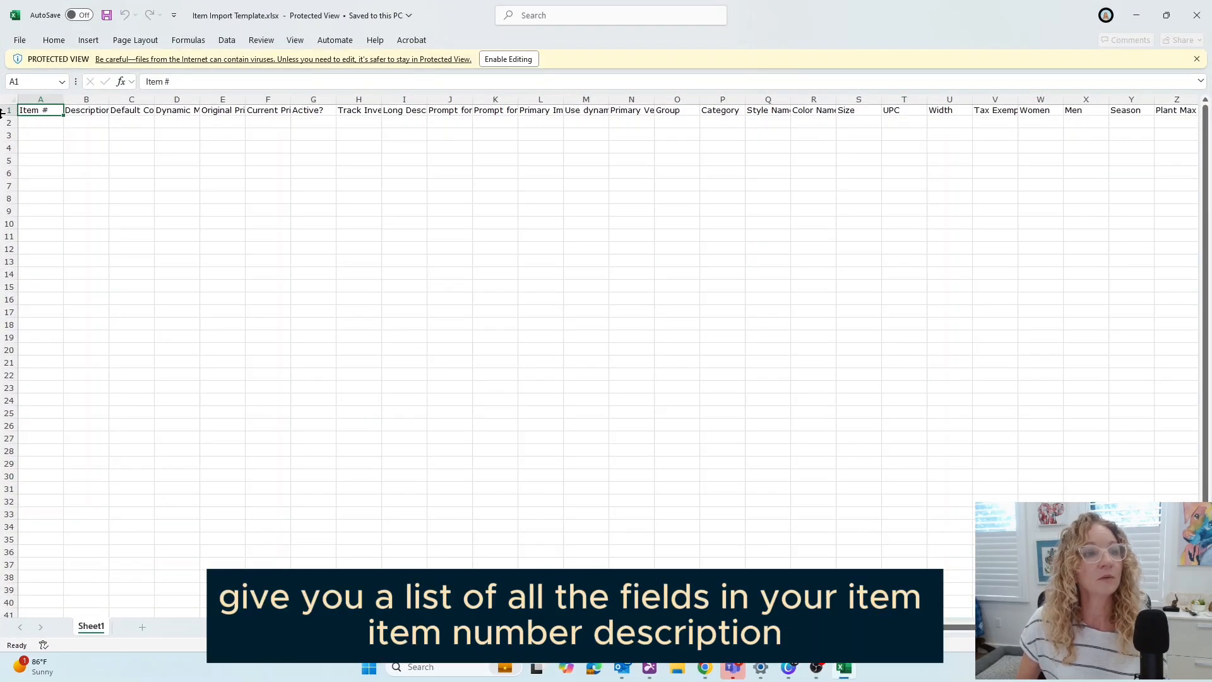
Widen the Description and Default Cost columns and examine the field names in the template's header row
drag(62, 103, 172, 100)
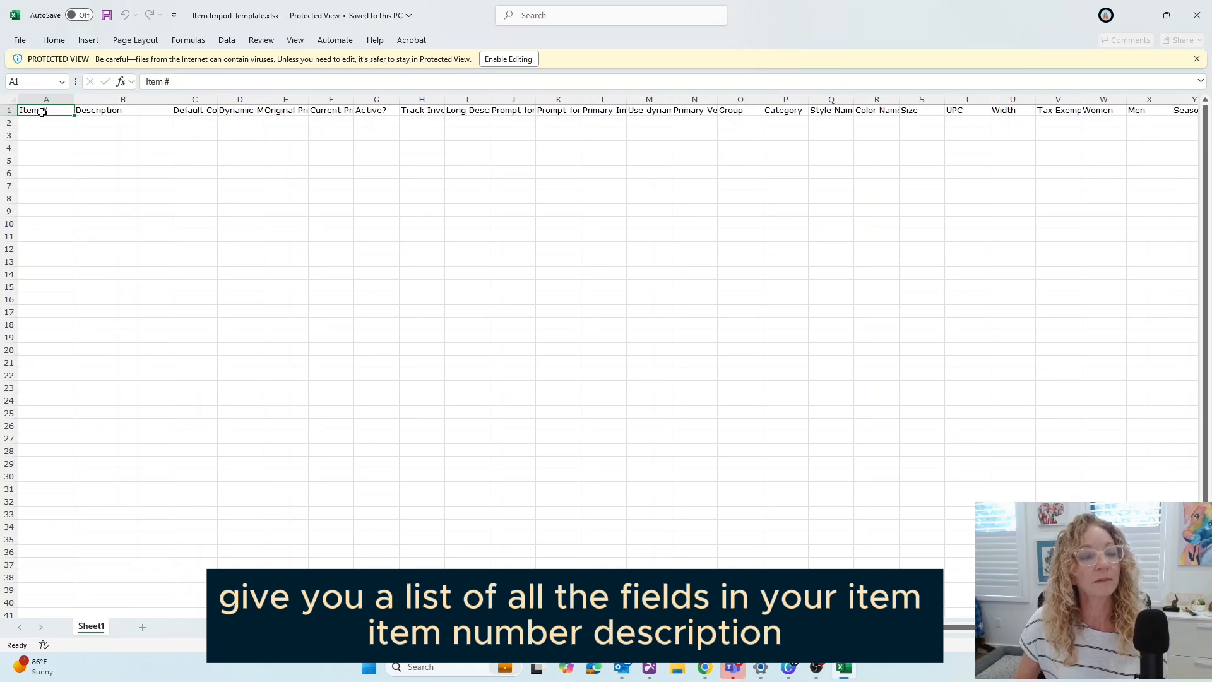
click(99, 111)
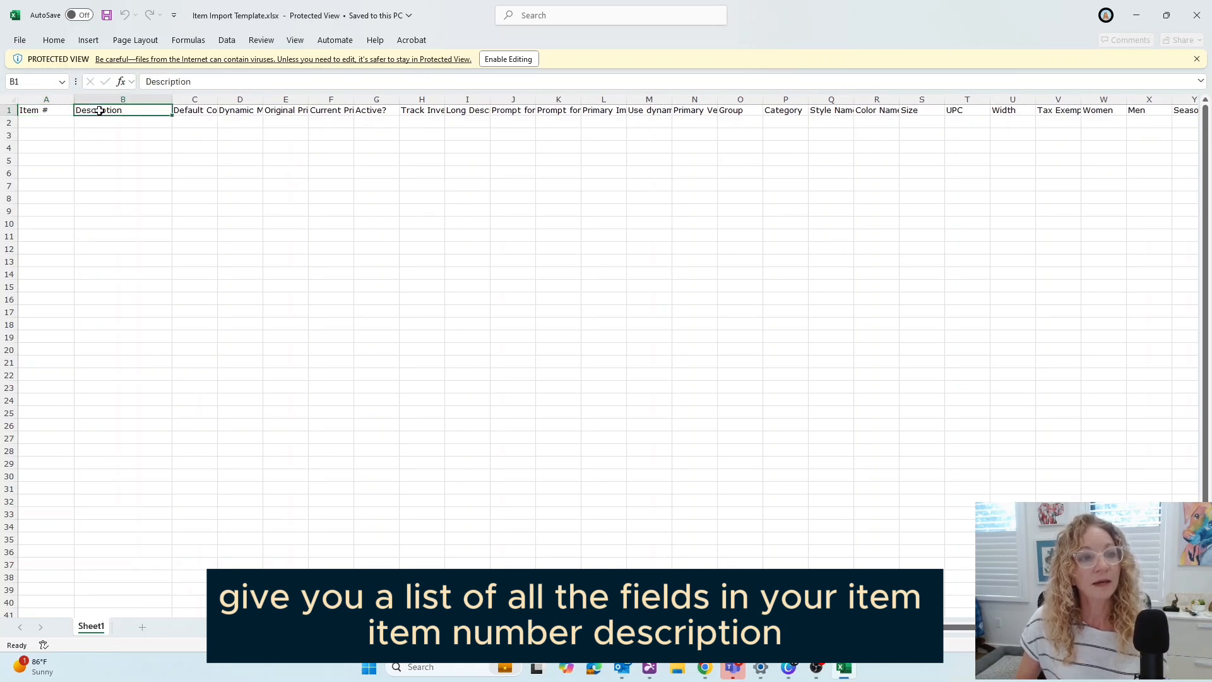
click(177, 111)
drag(217, 100, 249, 100)
click(263, 111)
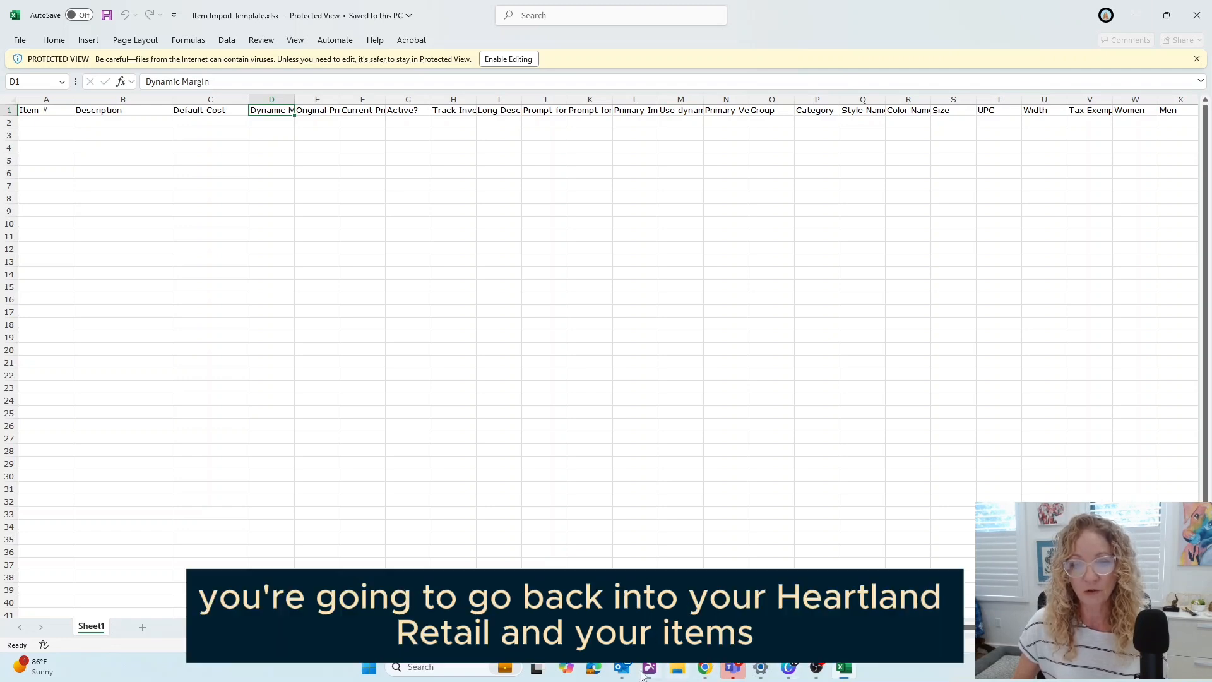
Switch back to Heartland Retail, search the inventory items for "beach" and open the Bohemian Beach Towel Sand Free item
click(705, 672)
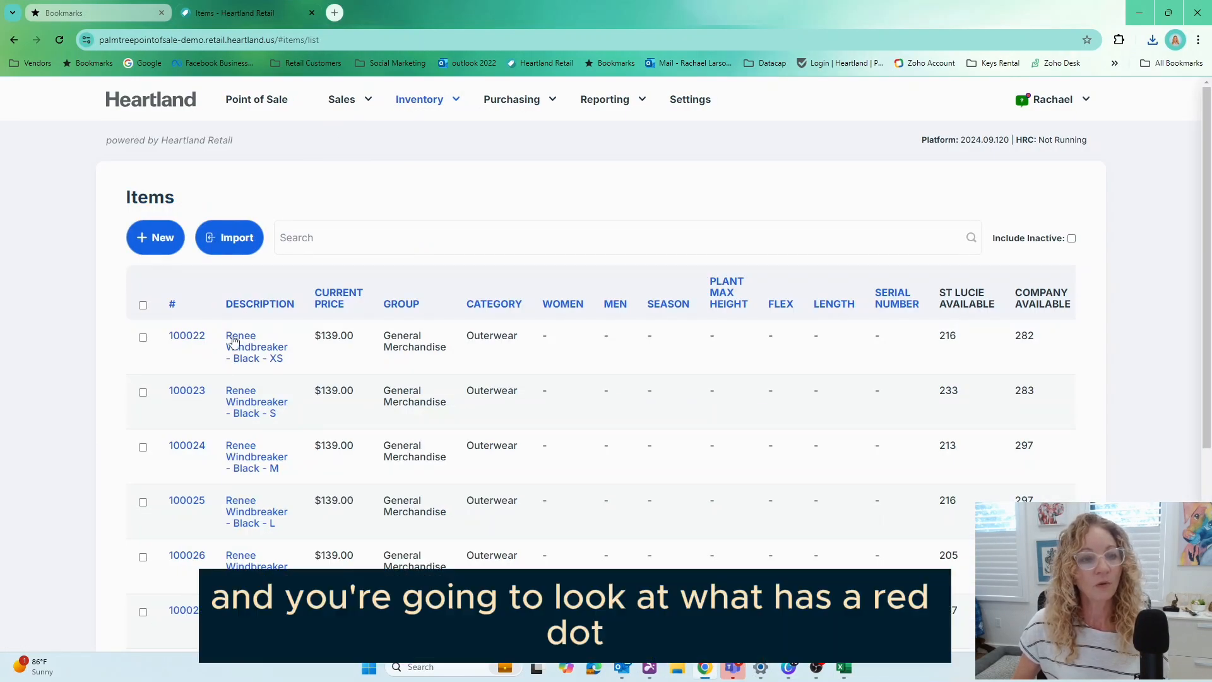
click(332, 239)
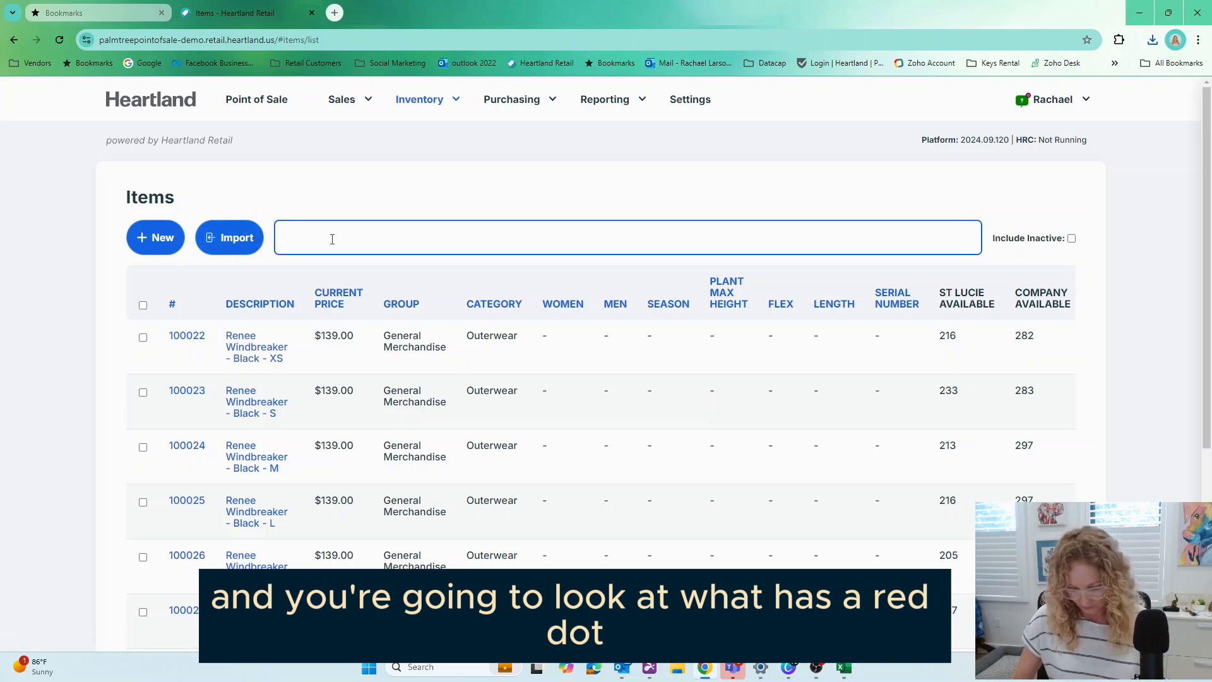
text(beach)
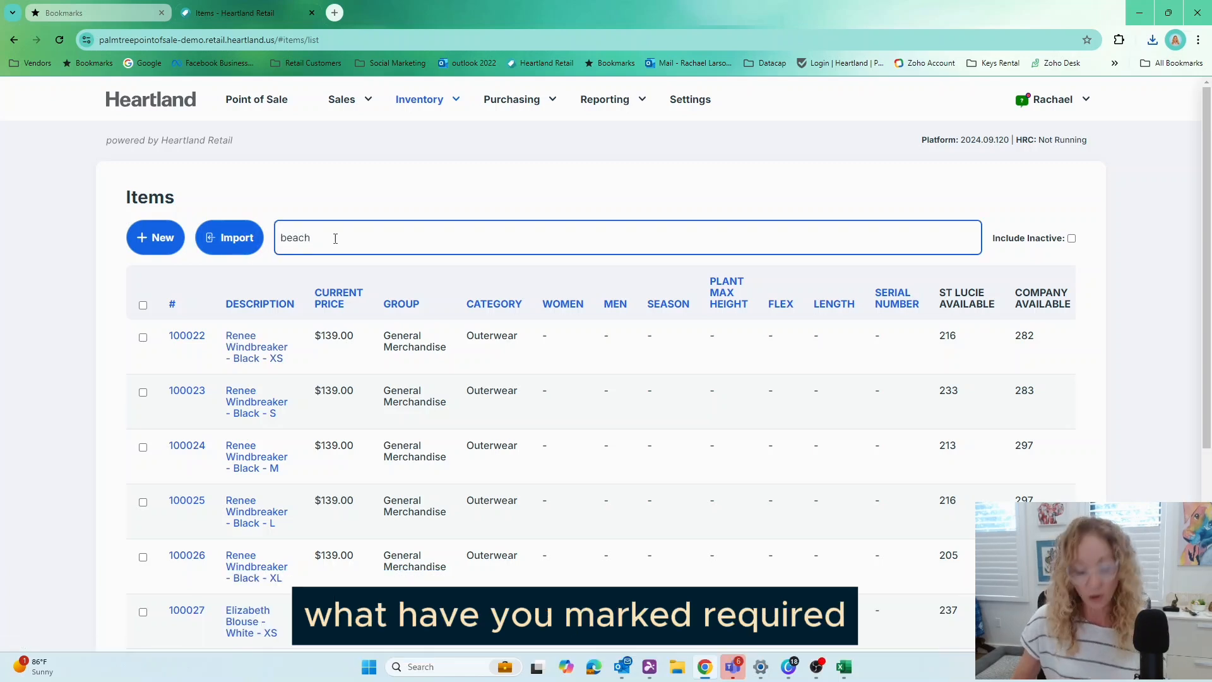
key(Return)
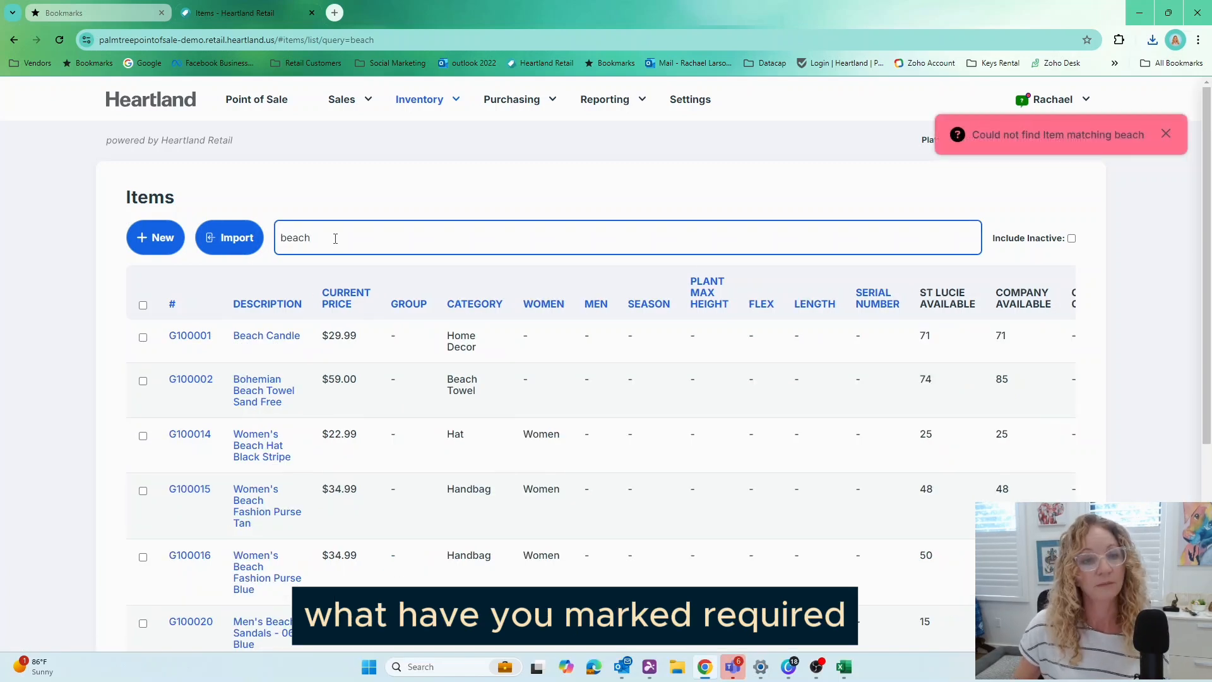
click(256, 409)
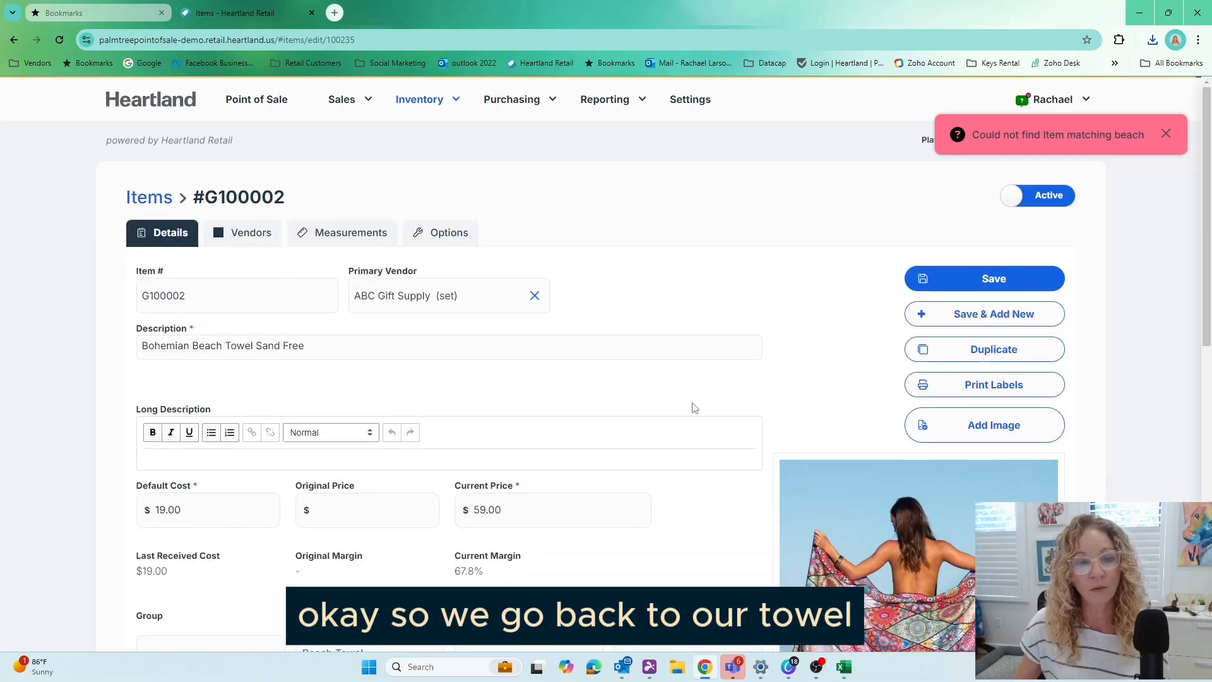
Examine all of the beach towel item's fields for the red required markers
scroll(694, 407, down, 3)
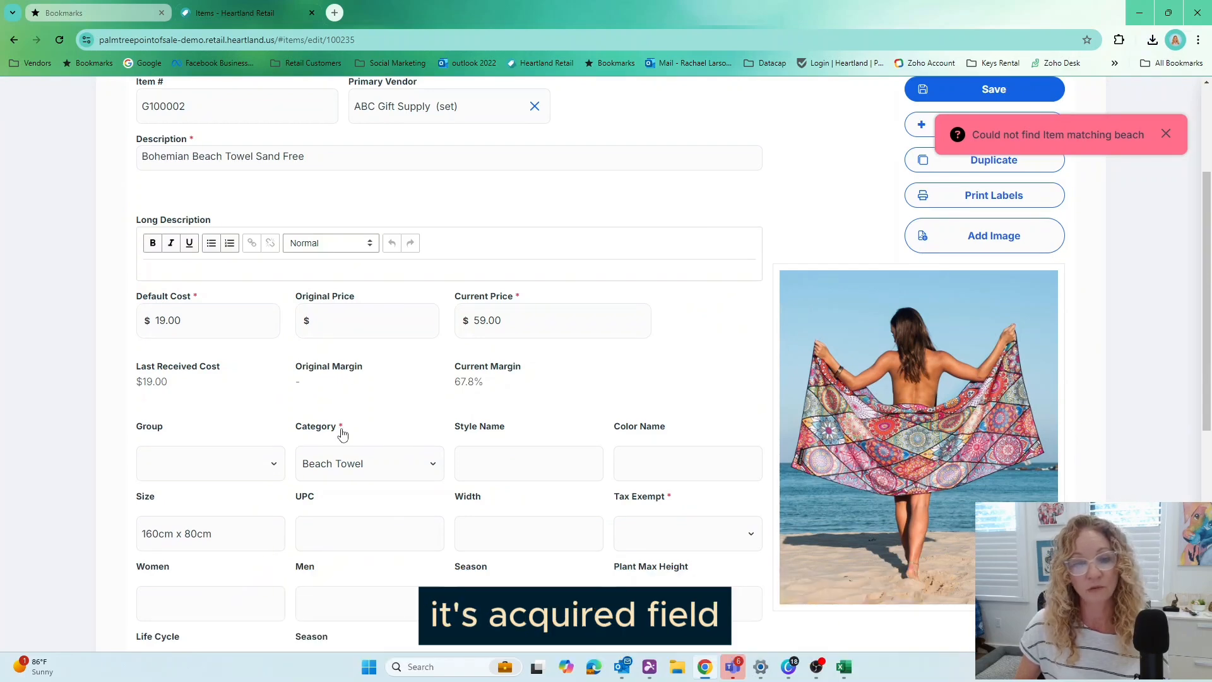
scroll(342, 434, down, 2)
scroll(341, 433, down, 4)
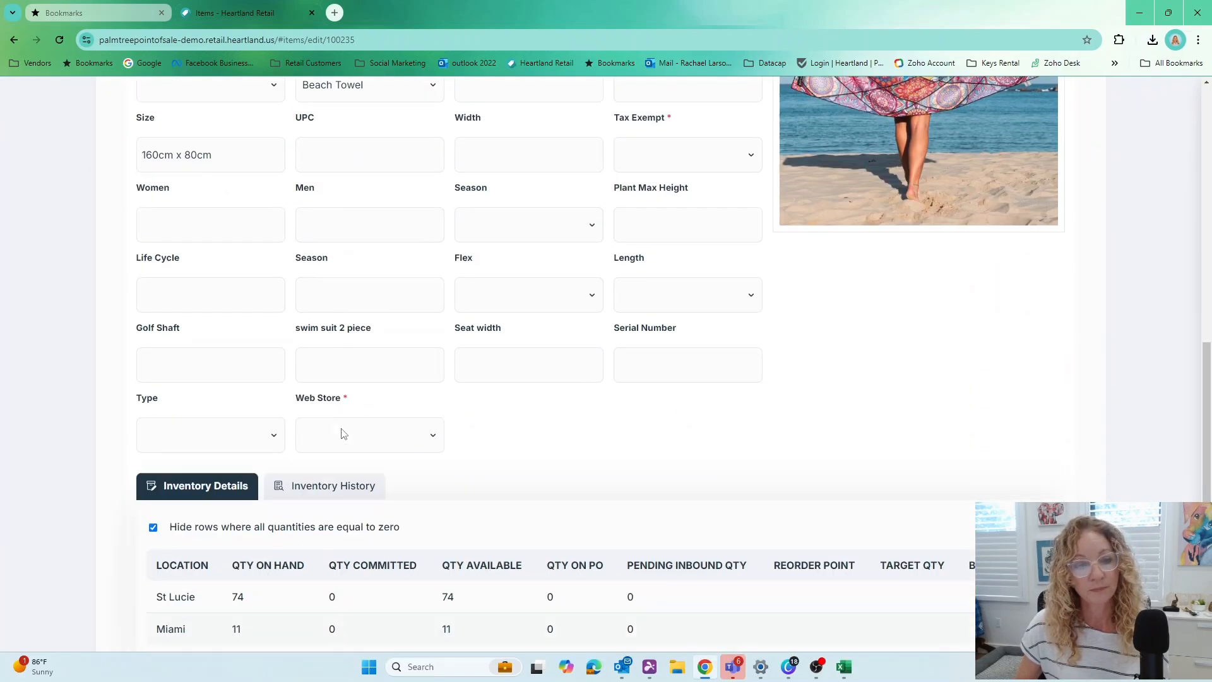
scroll(679, 429, up, 6)
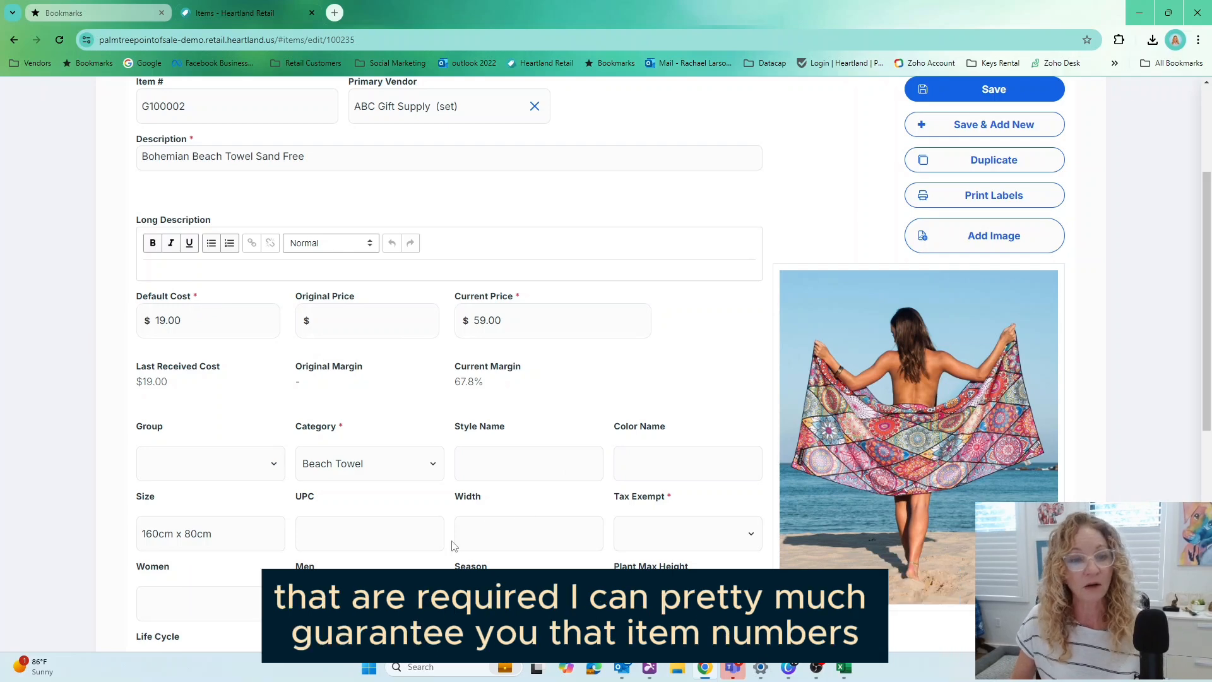
scroll(315, 370, up, 3)
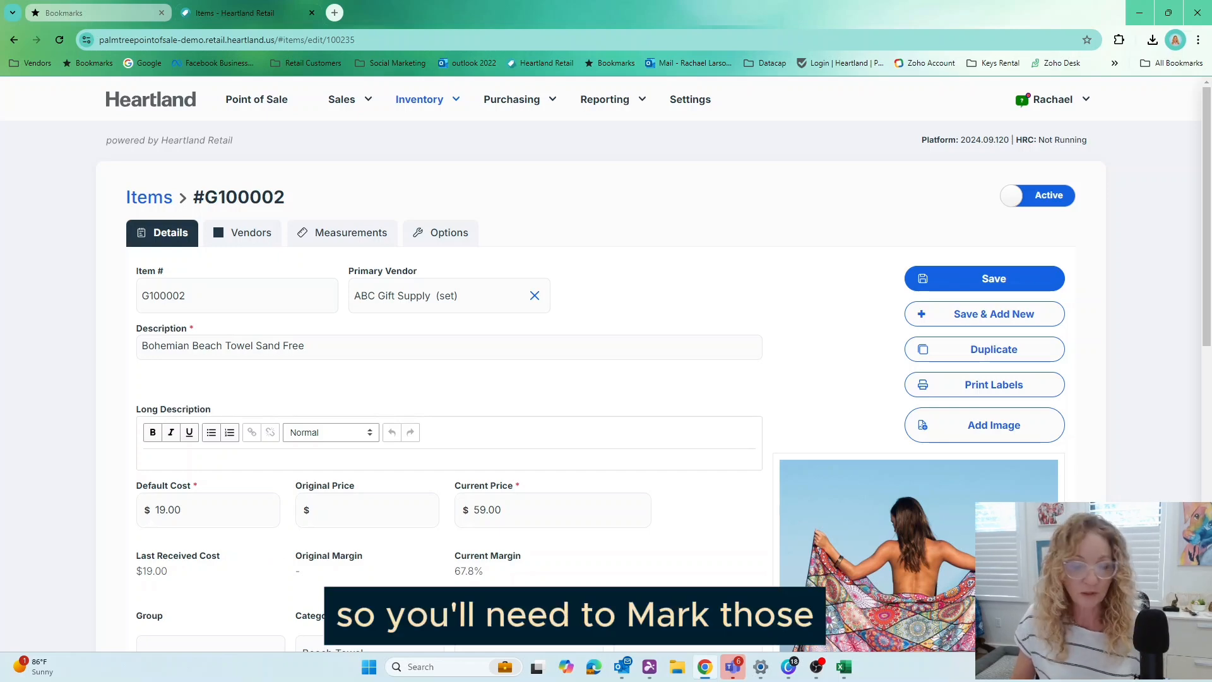
Switch to the Item Import Template workbook in Excel, select the Item # header and dismiss the Protected View notice
click(844, 669)
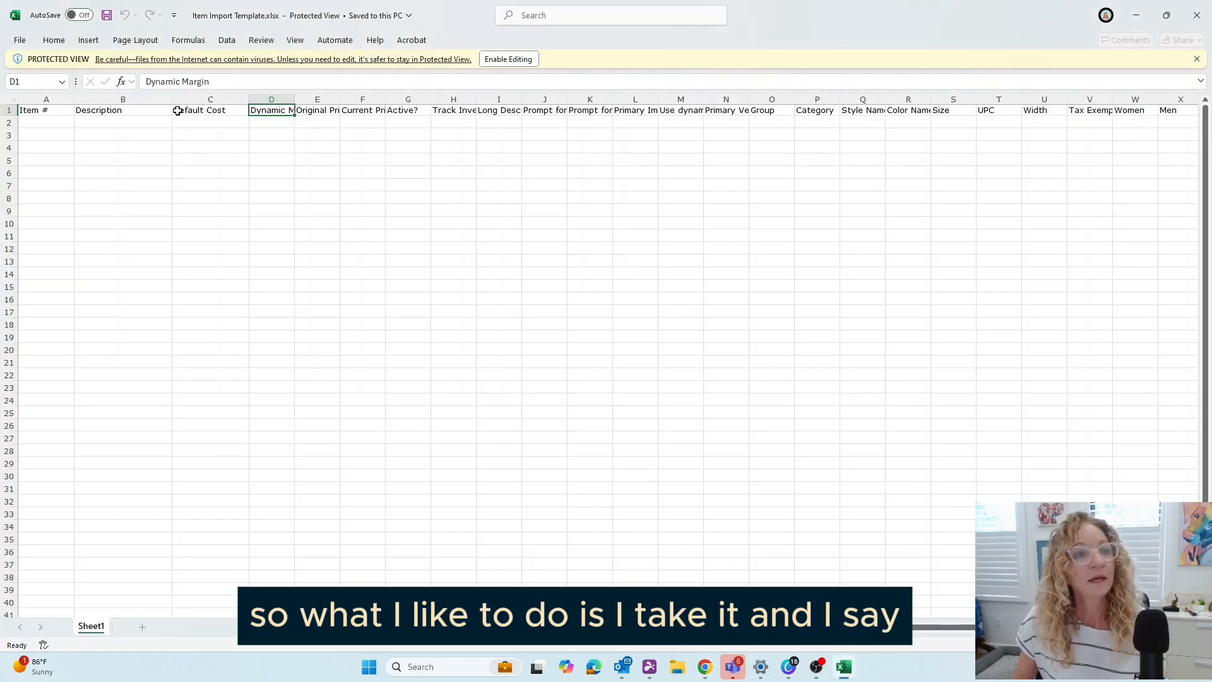
click(29, 110)
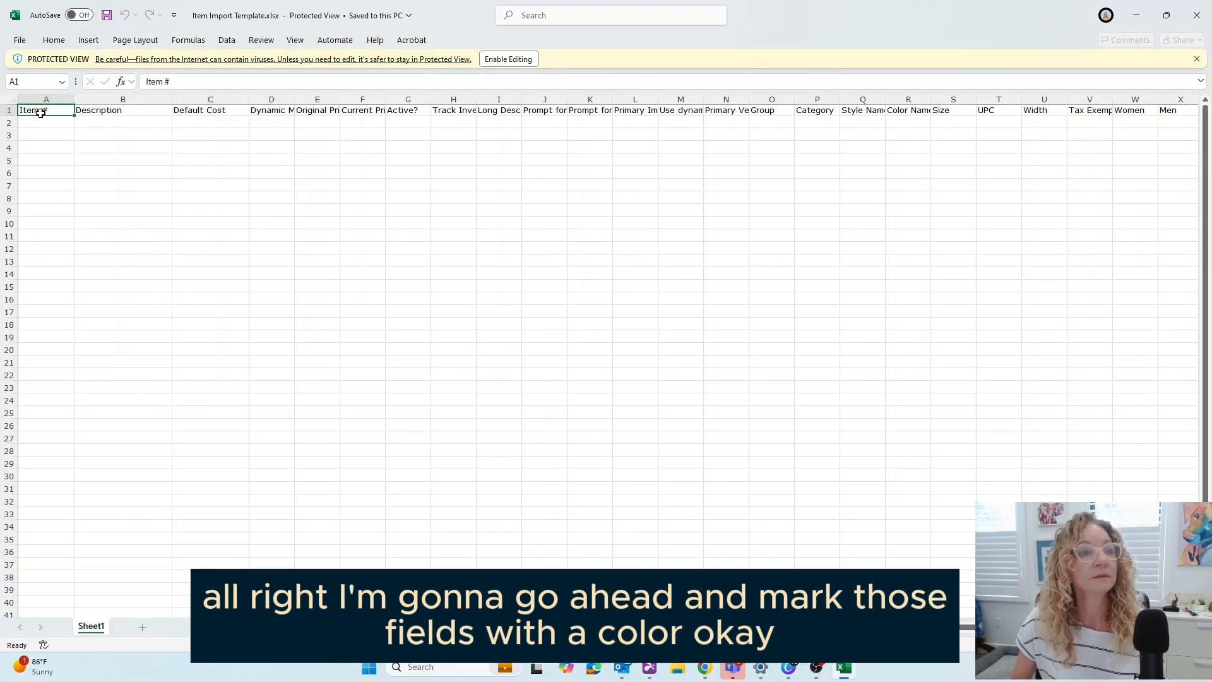
click(1196, 59)
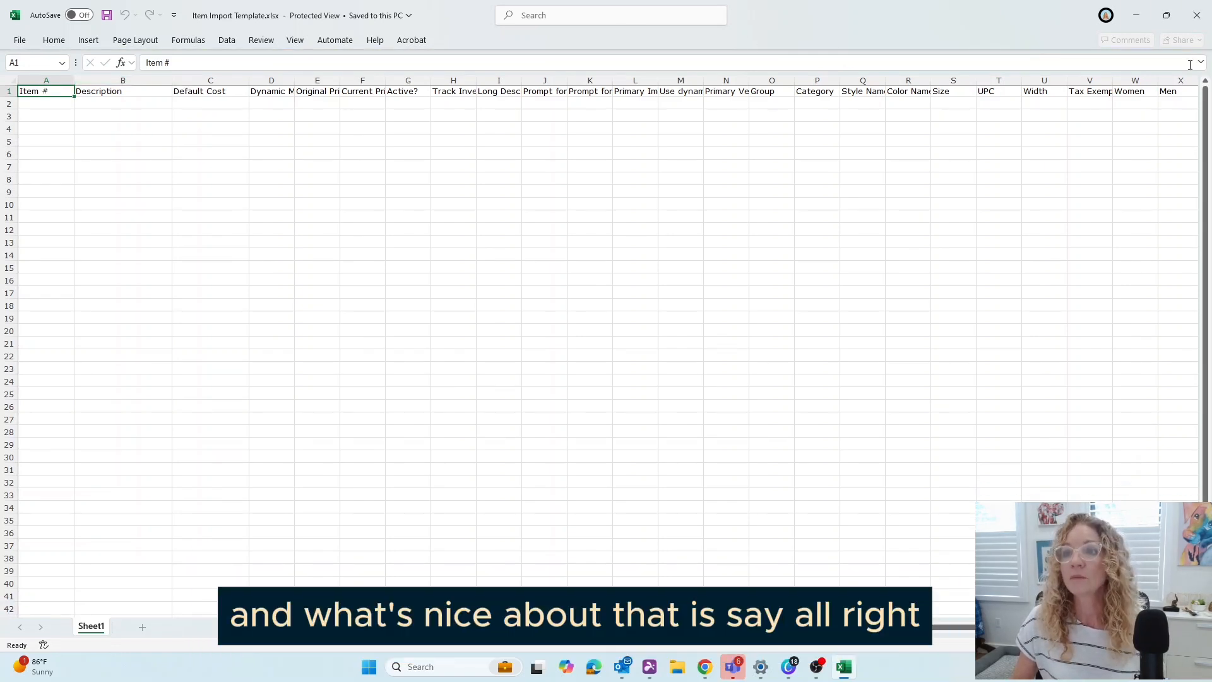
right_click(27, 93)
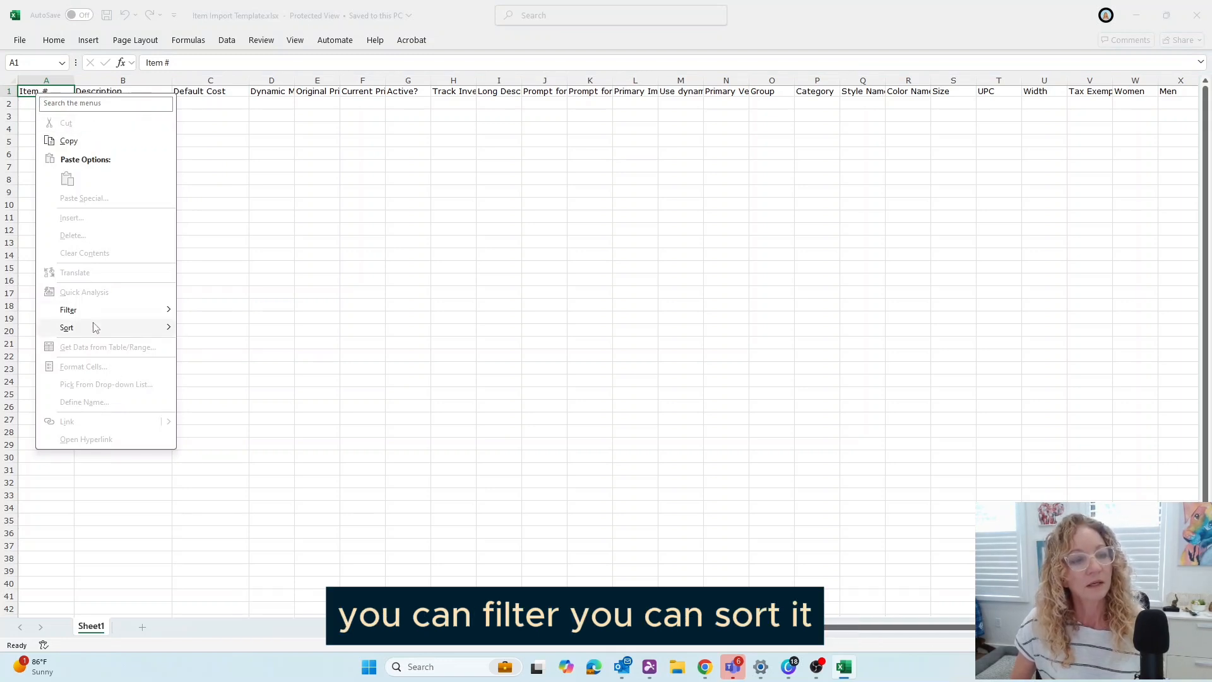
click(33, 93)
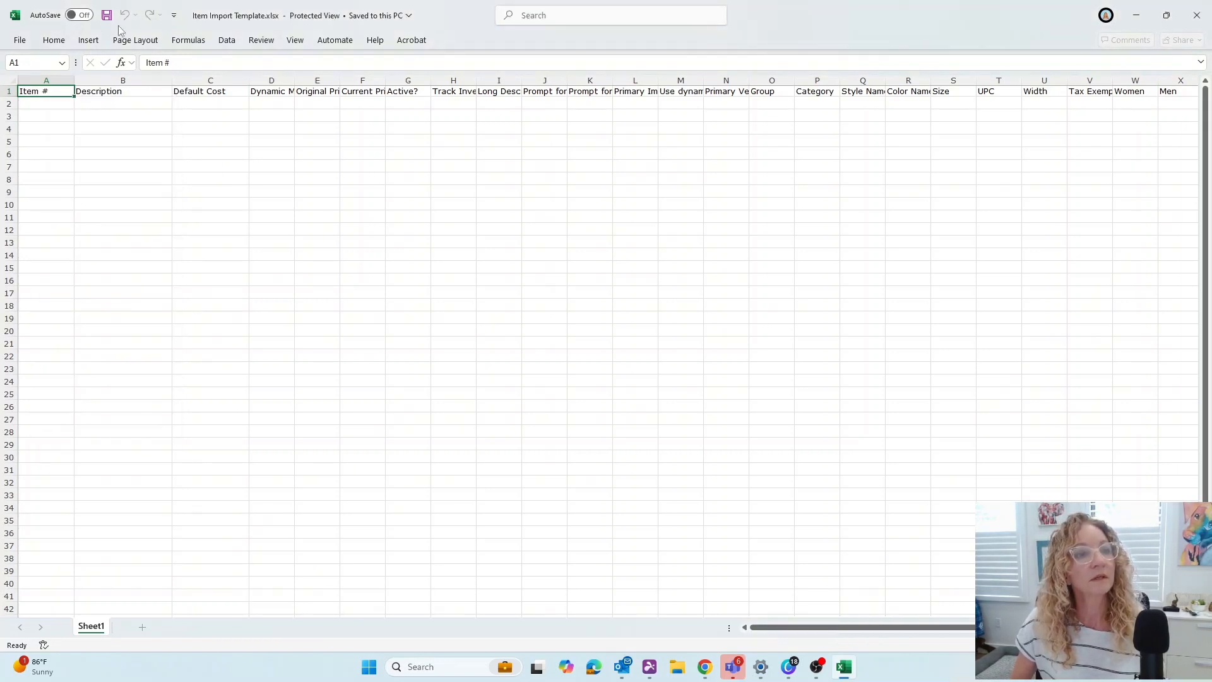
Set Excel to always show the ribbon and display the Home commands
click(228, 41)
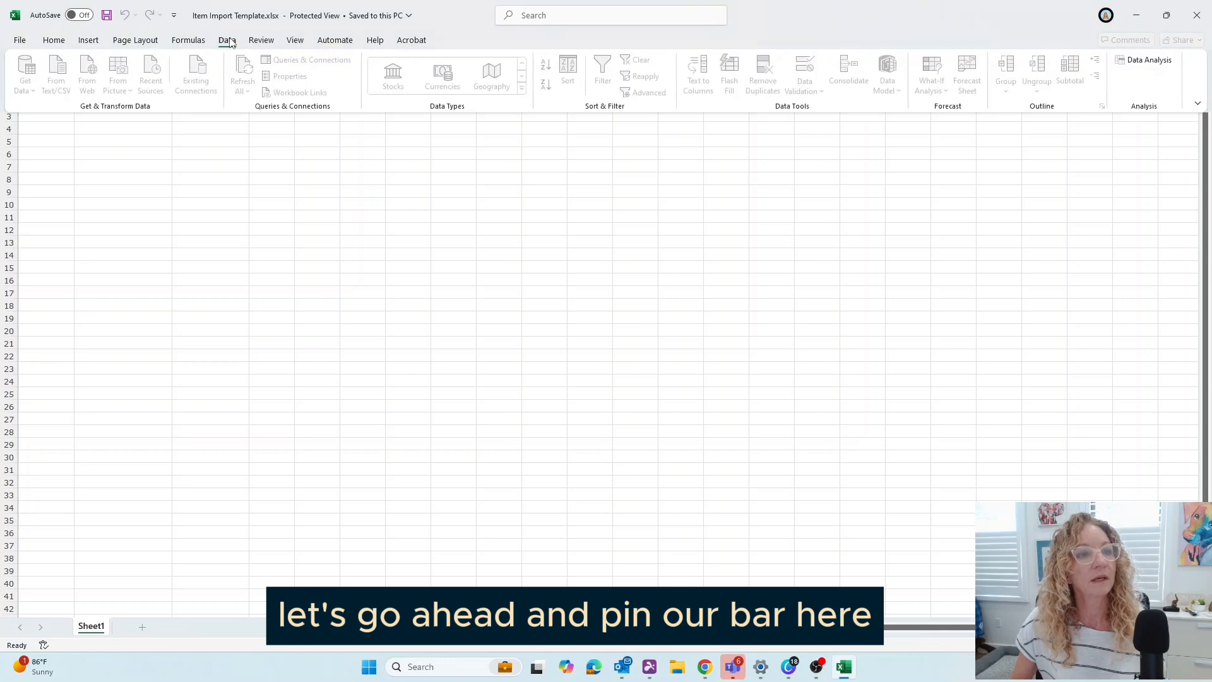
click(1199, 105)
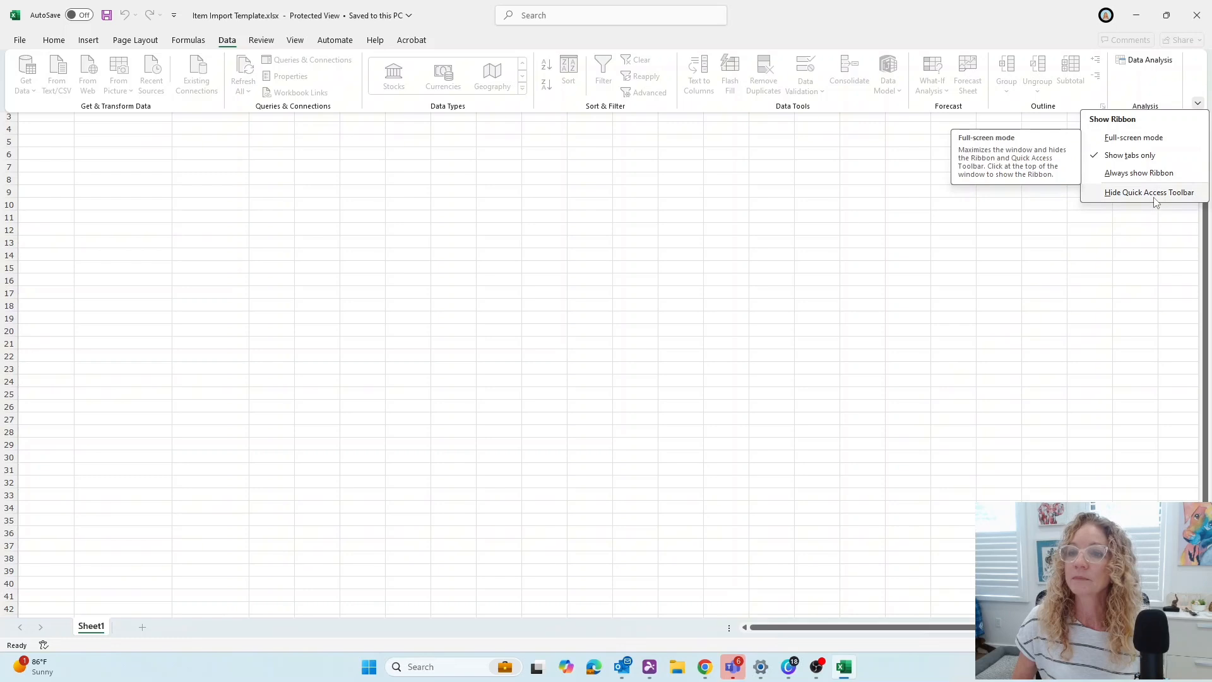
click(1155, 175)
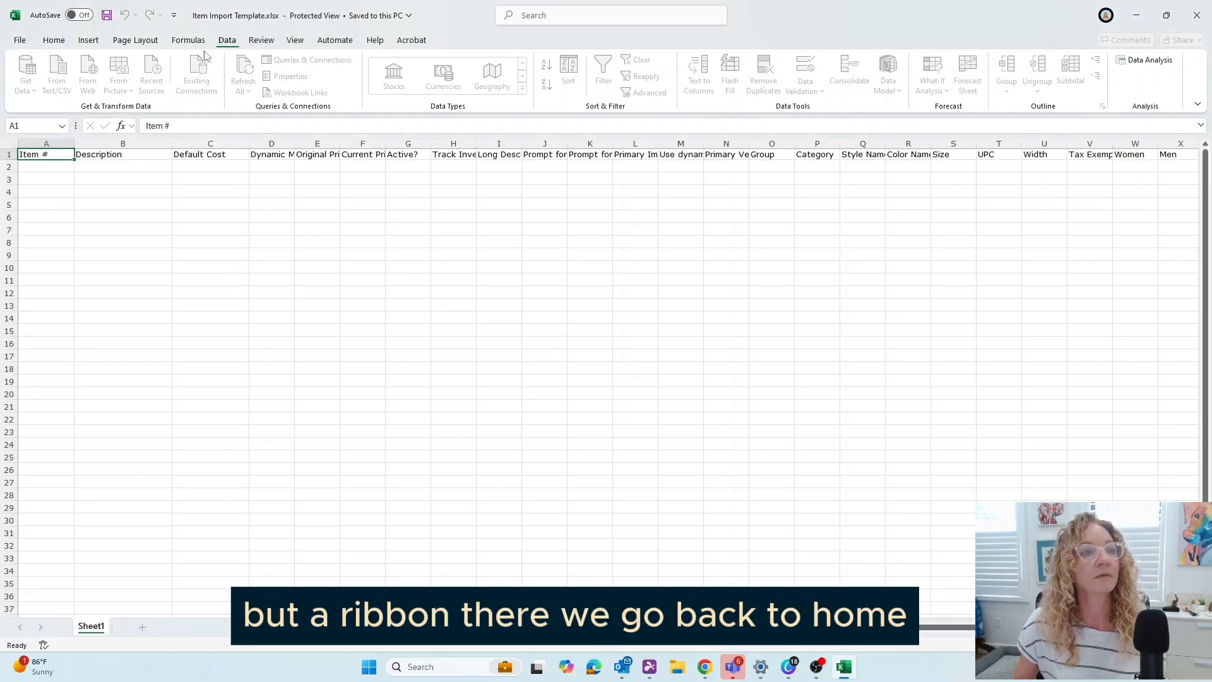
click(53, 40)
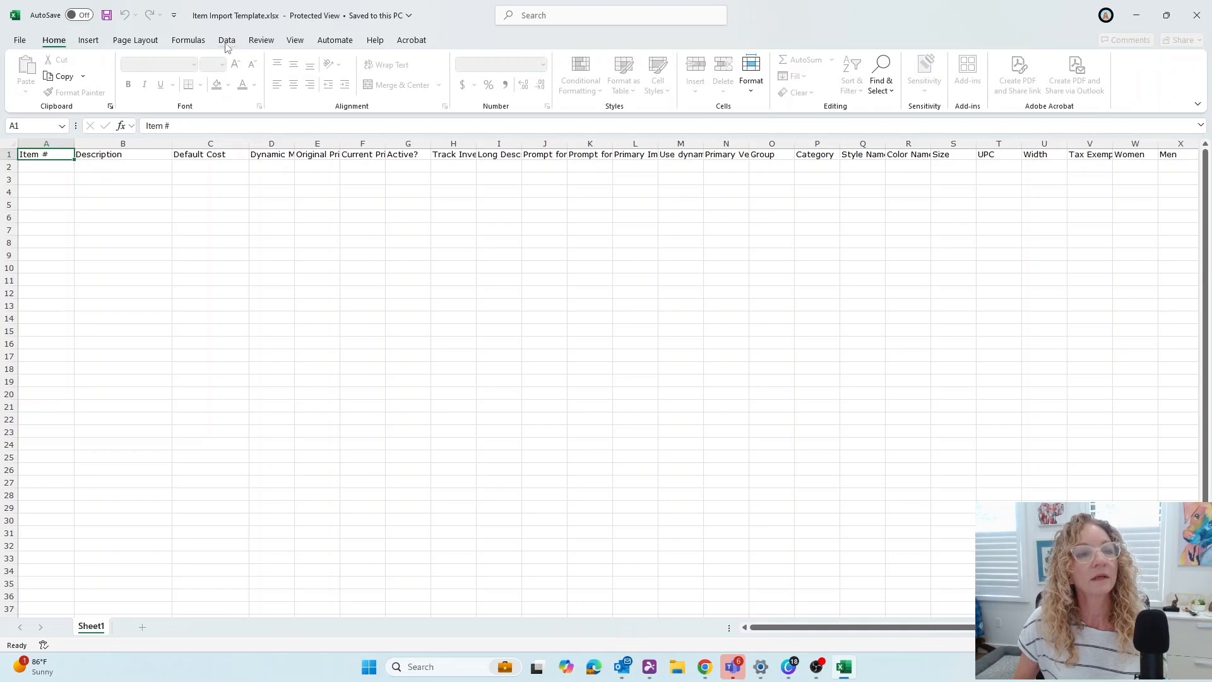
click(99, 155)
click(210, 154)
click(272, 155)
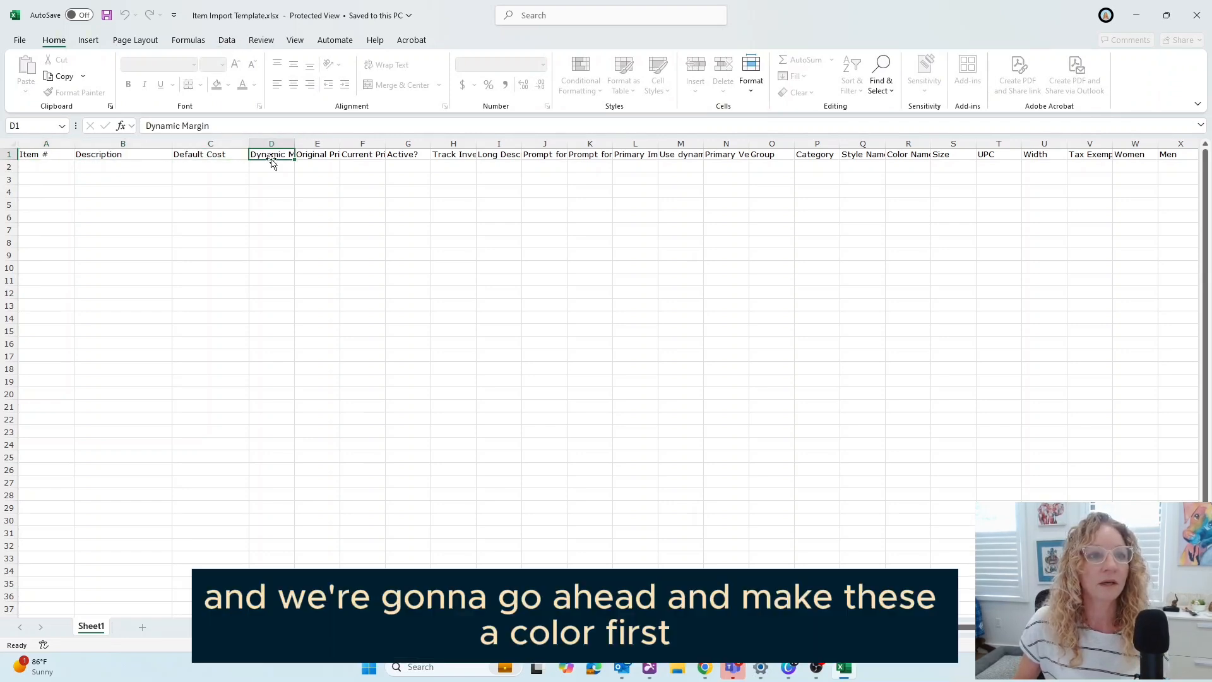
click(227, 41)
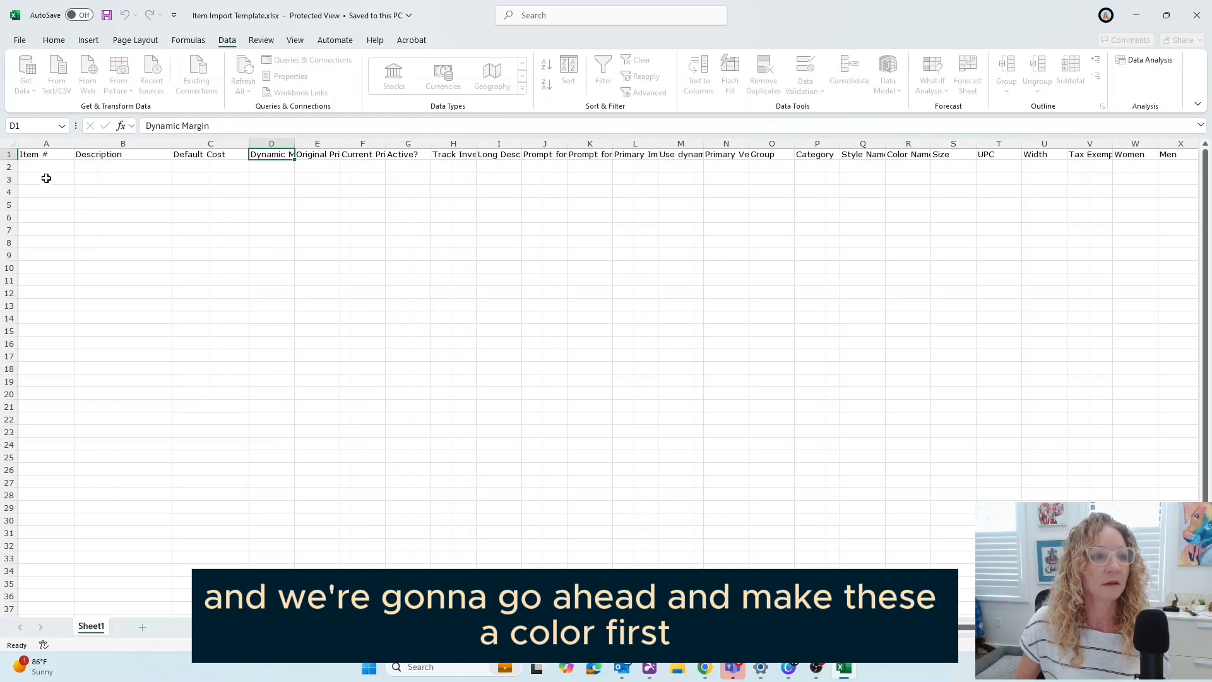
Select the Item # header and save the template workbook, enabling it for editing
click(46, 154)
click(20, 40)
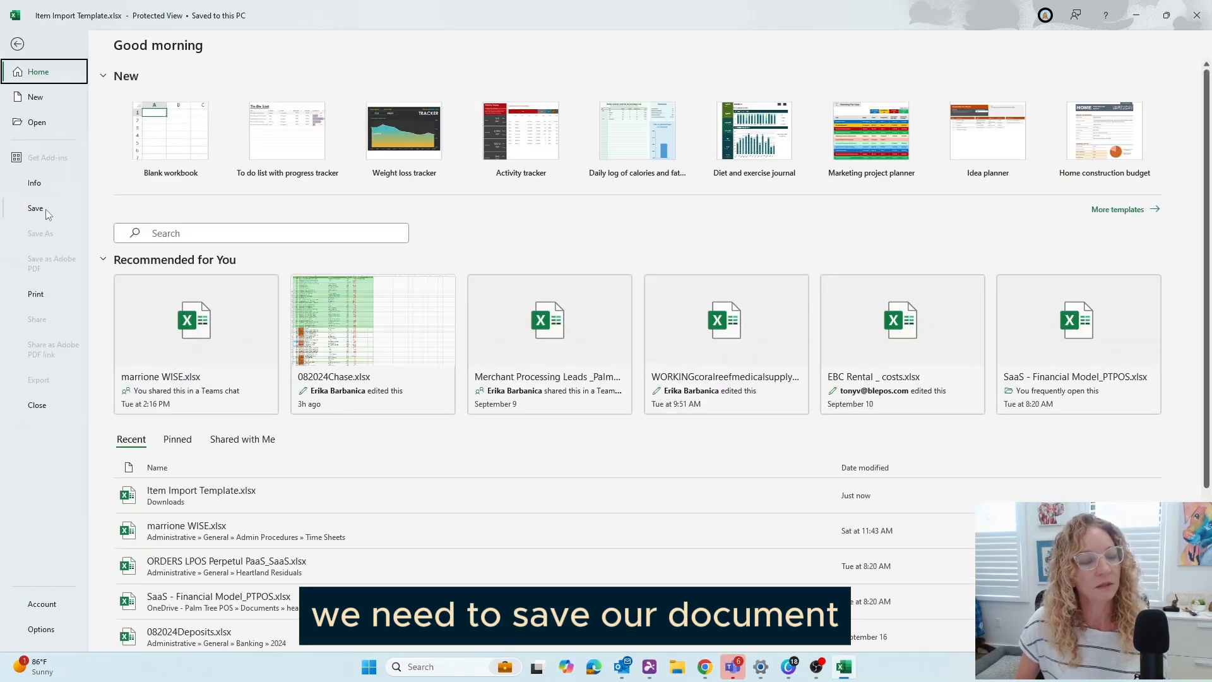
click(46, 209)
click(555, 366)
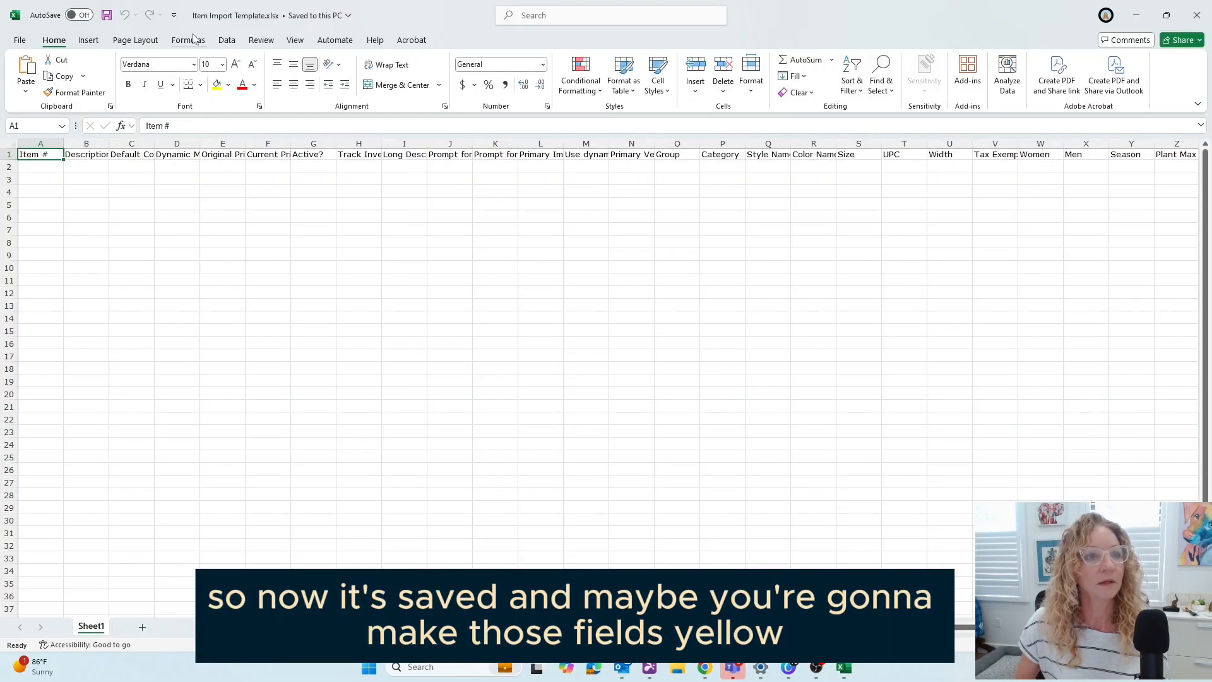
Fill the Item # and Default Cost header cells with yellow, widening the Default Cost column to show its full name
click(217, 84)
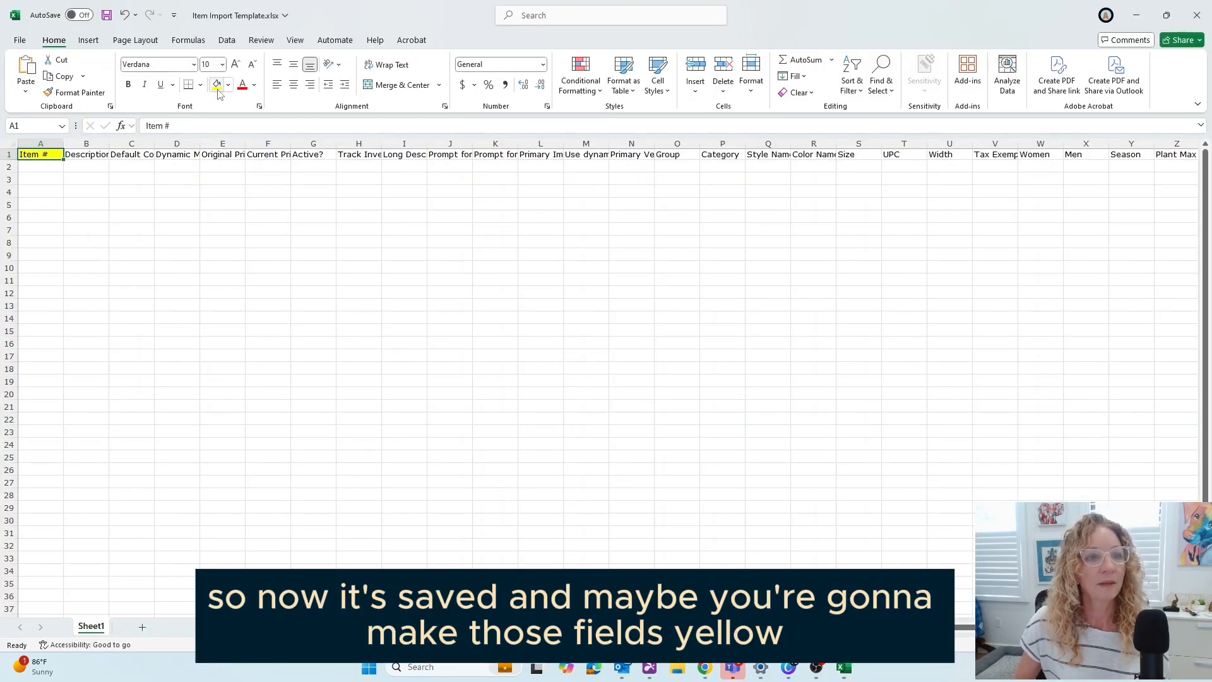
click(98, 156)
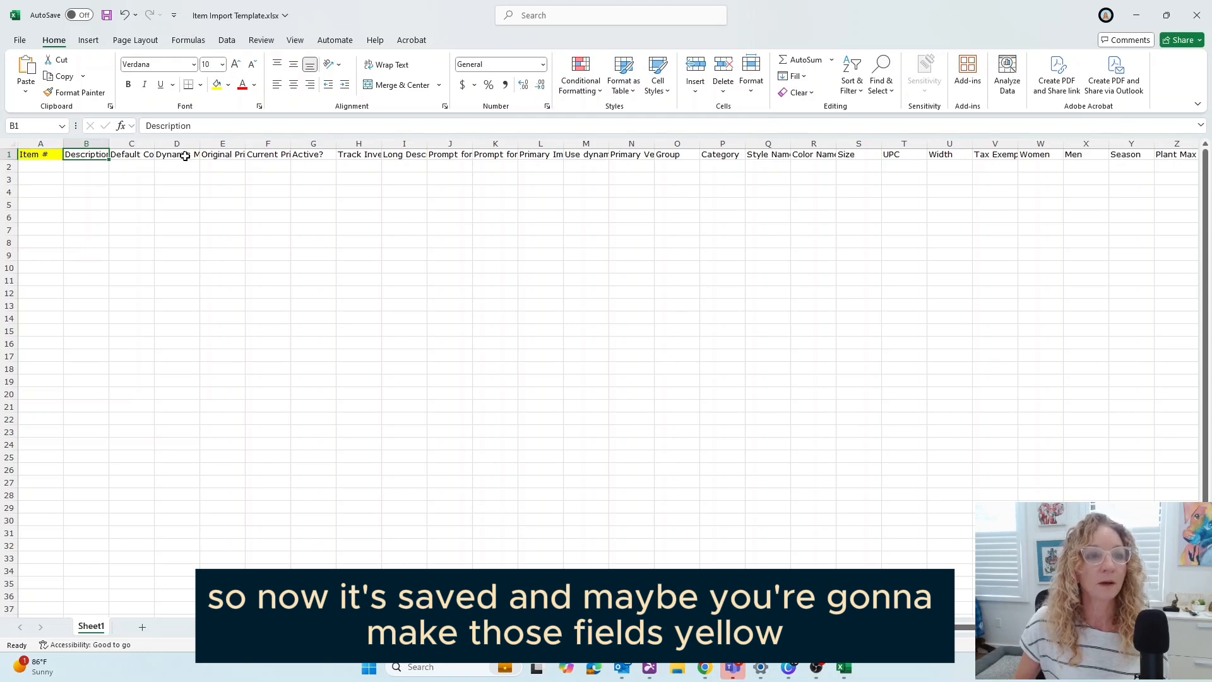
drag(155, 144, 202, 143)
click(152, 156)
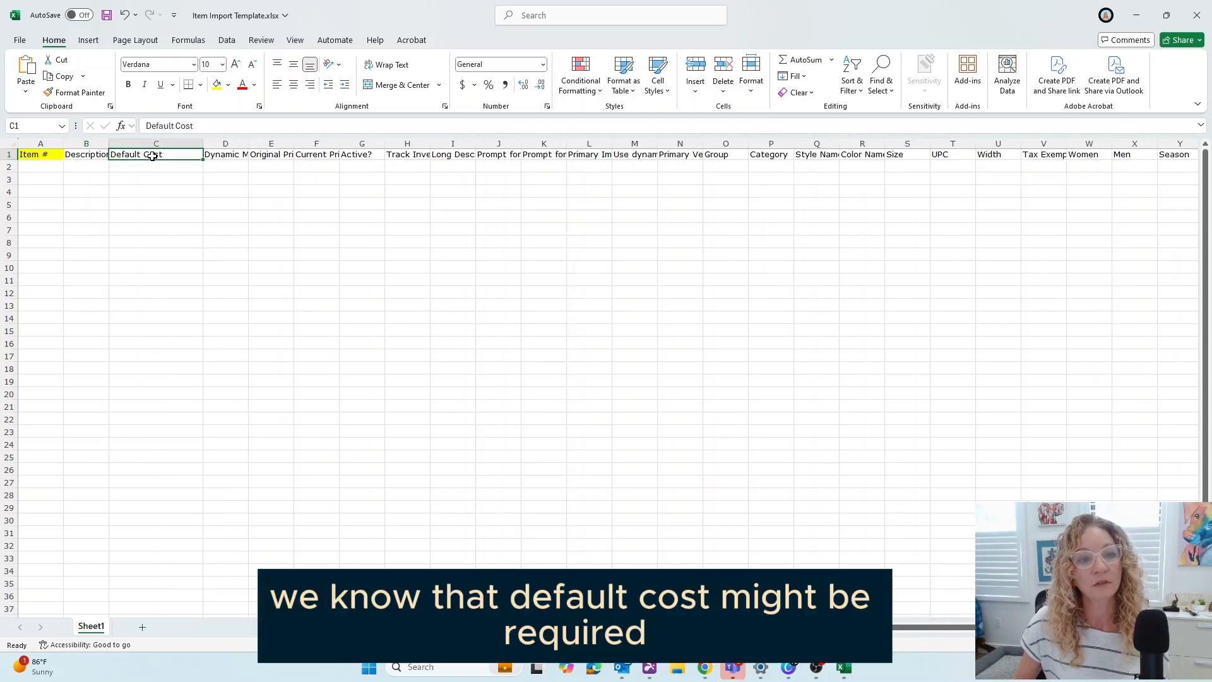
click(217, 84)
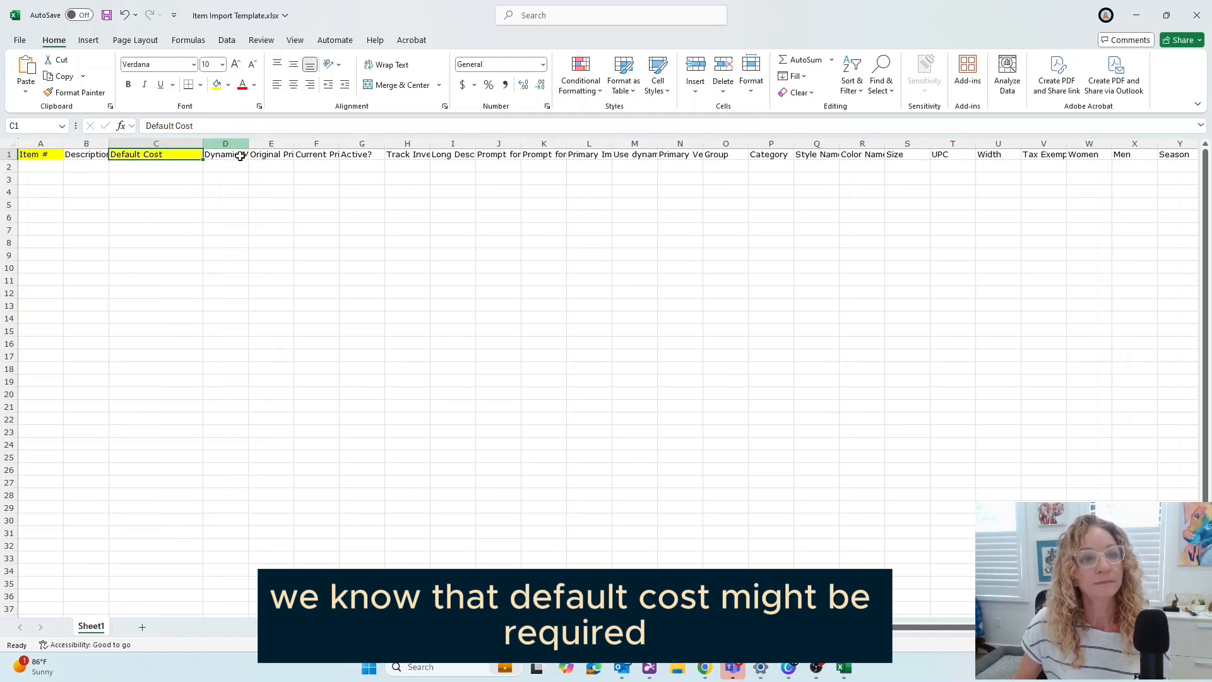
Widen the Current Price and Active? columns to fit their names and fill both header cells with yellow
drag(339, 143, 366, 143)
click(344, 157)
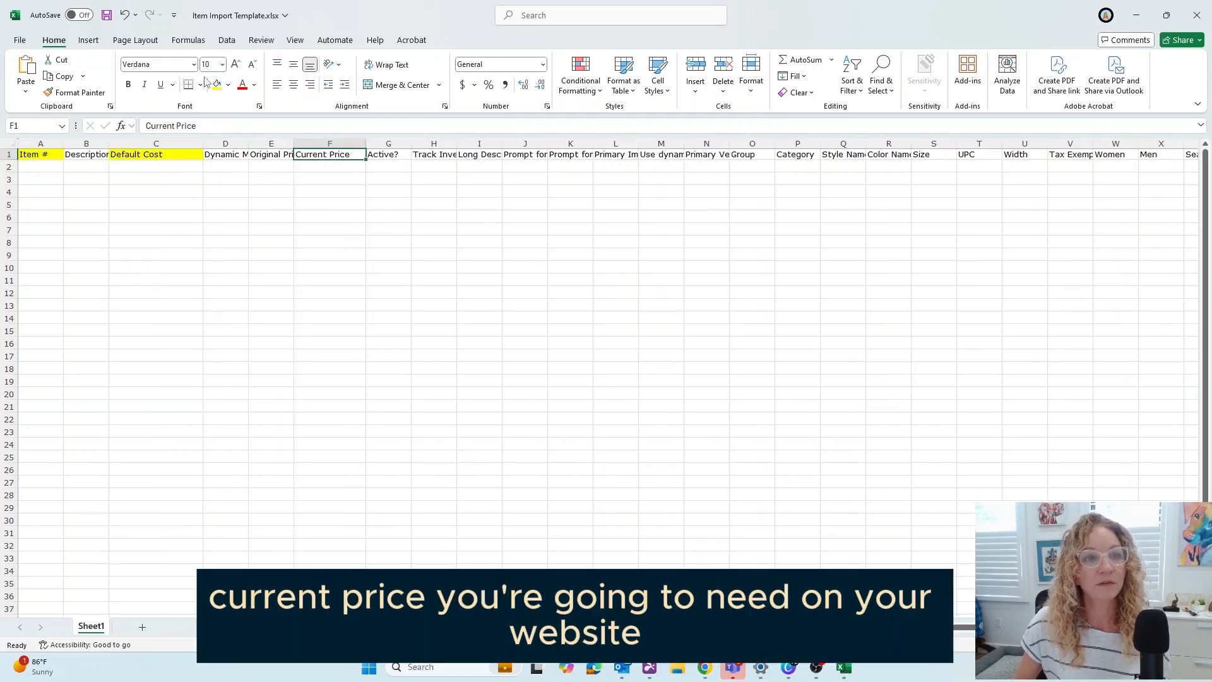
click(217, 84)
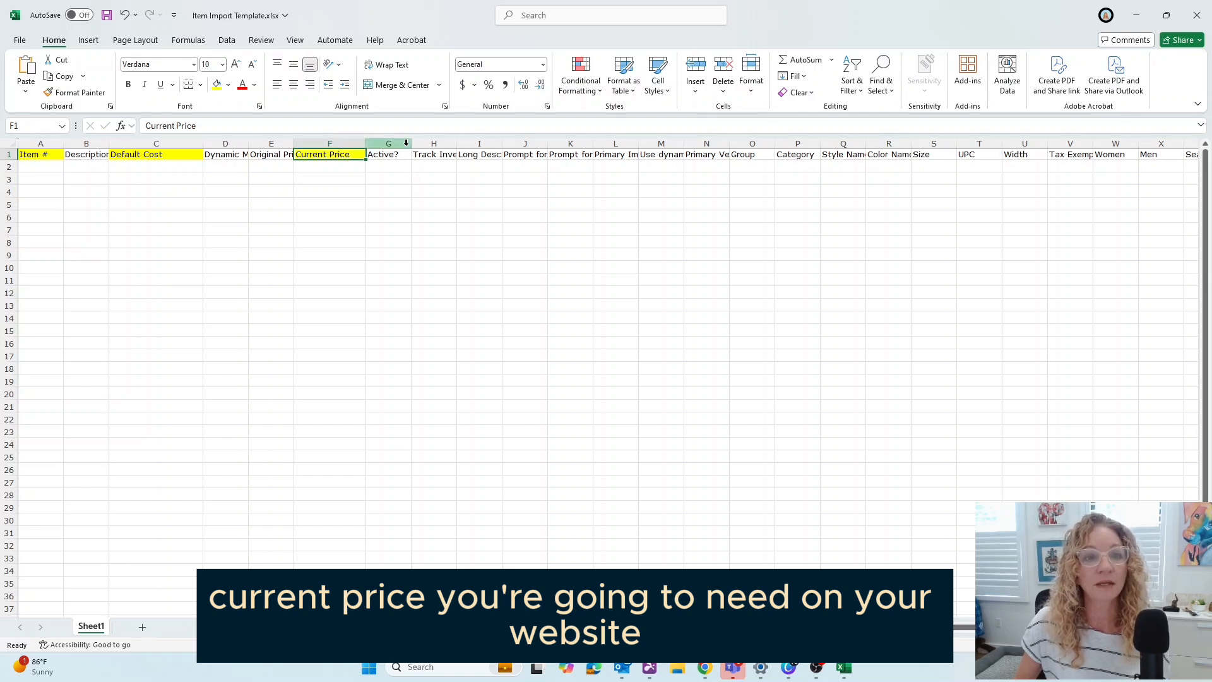
drag(411, 144, 420, 143)
click(406, 157)
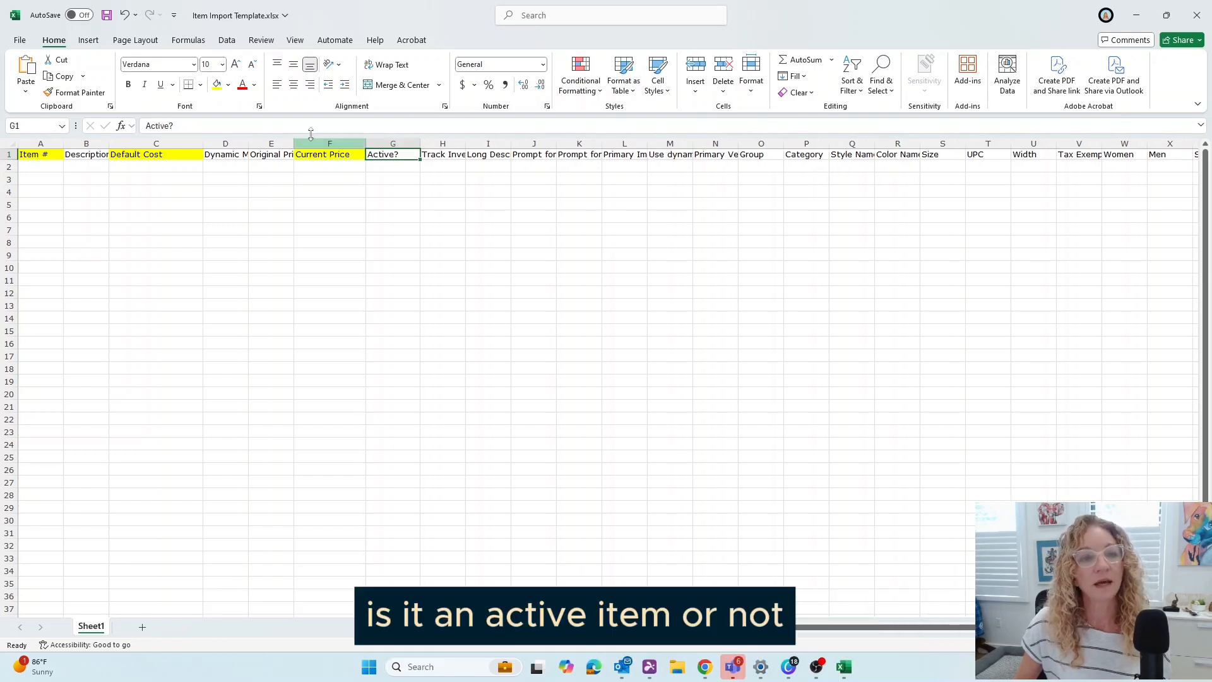
click(217, 84)
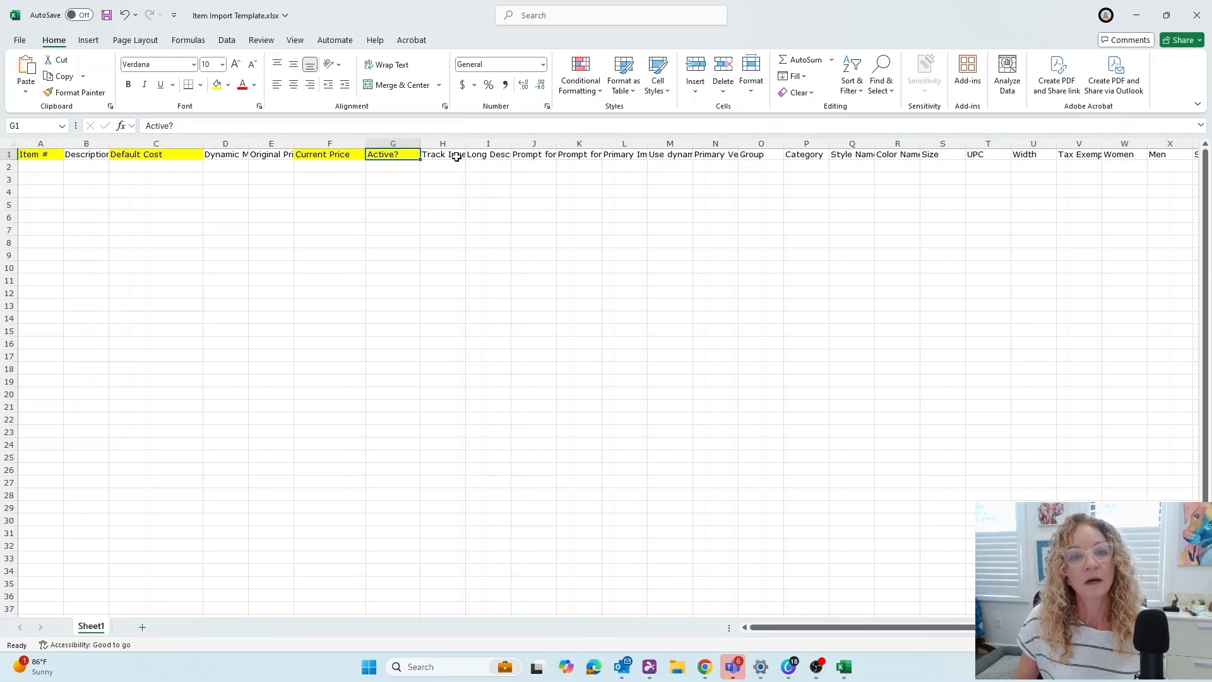
click(485, 155)
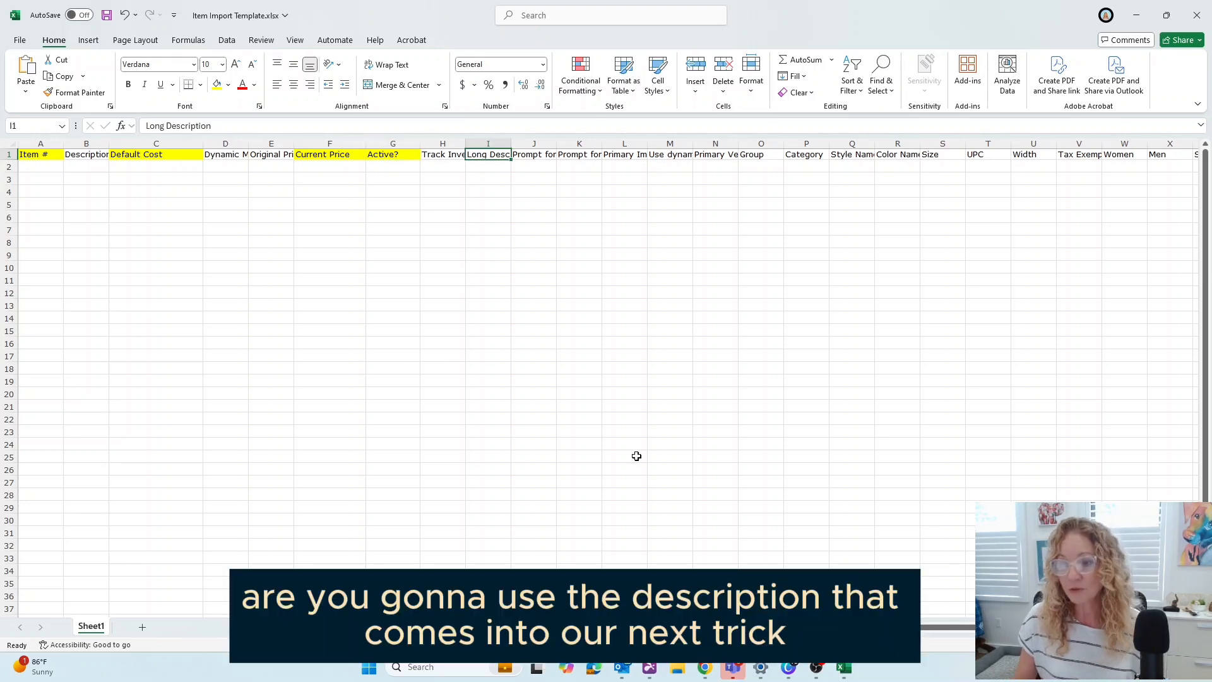
click(42, 168)
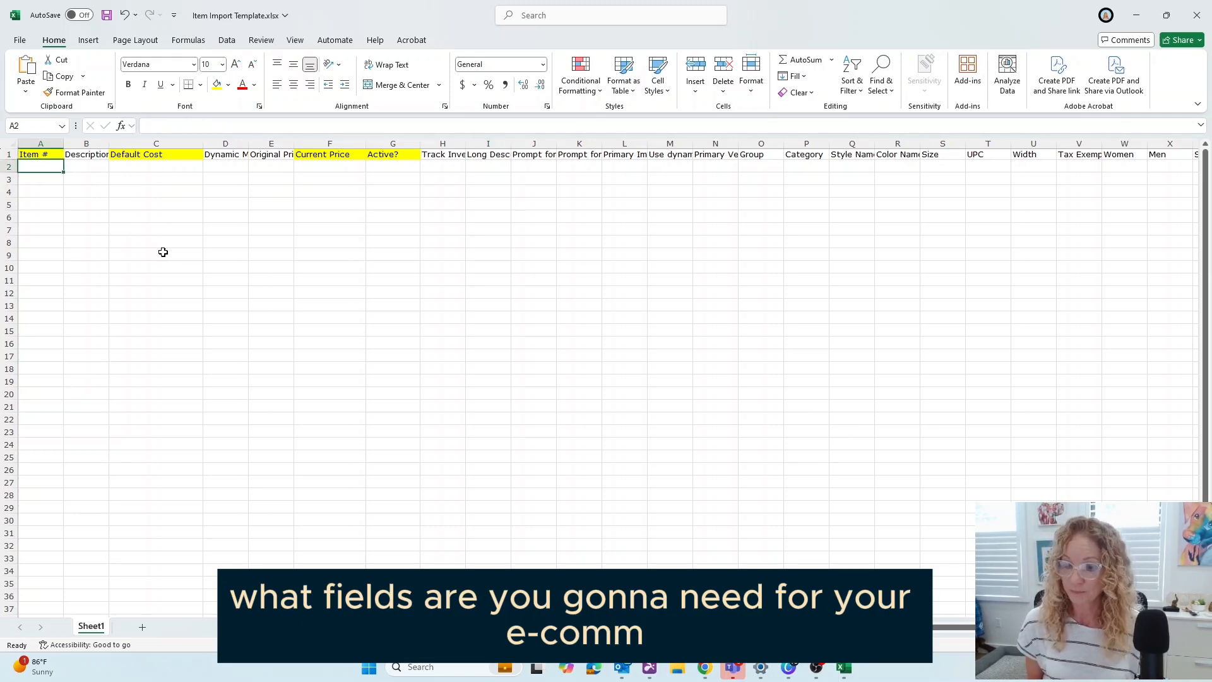
click(171, 166)
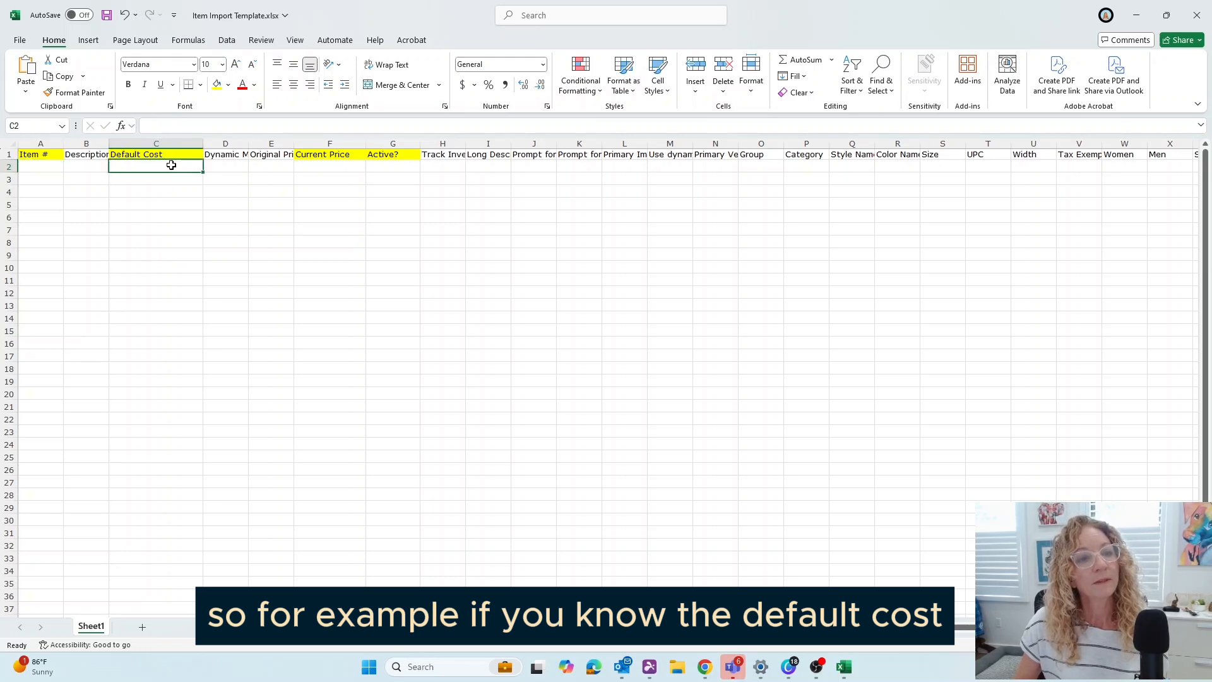
click(168, 155)
click(240, 125)
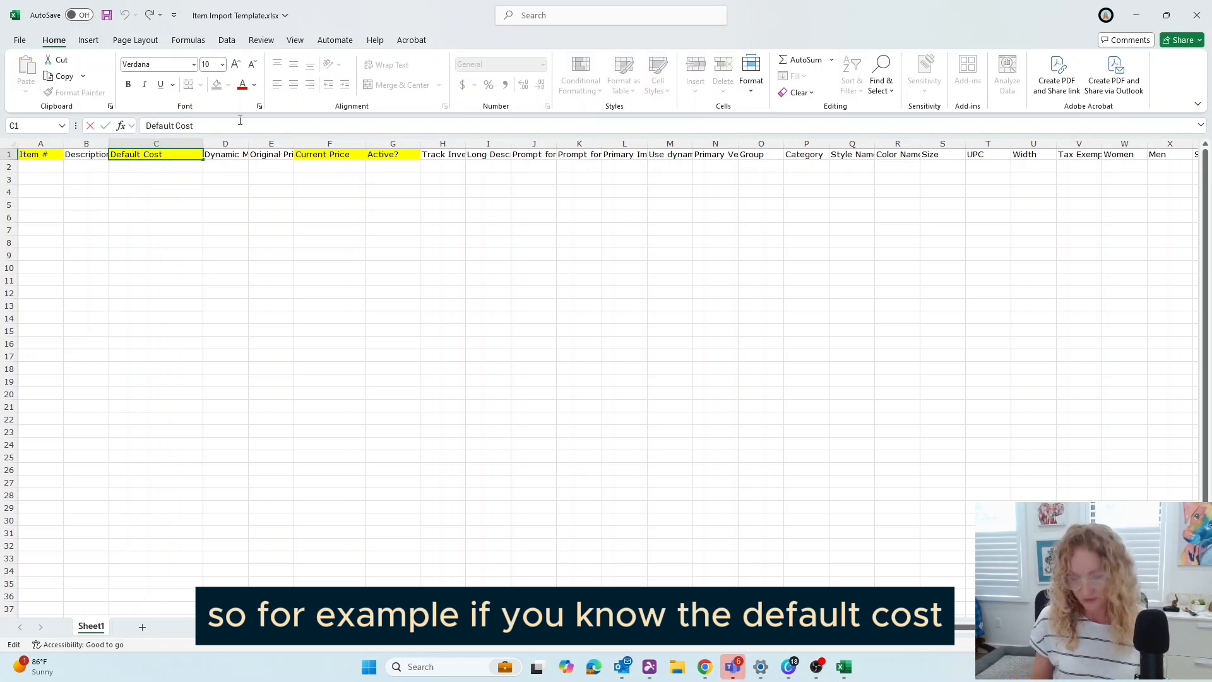
Extend the Current Price header text to read "Current Price/ Price"
click(304, 154)
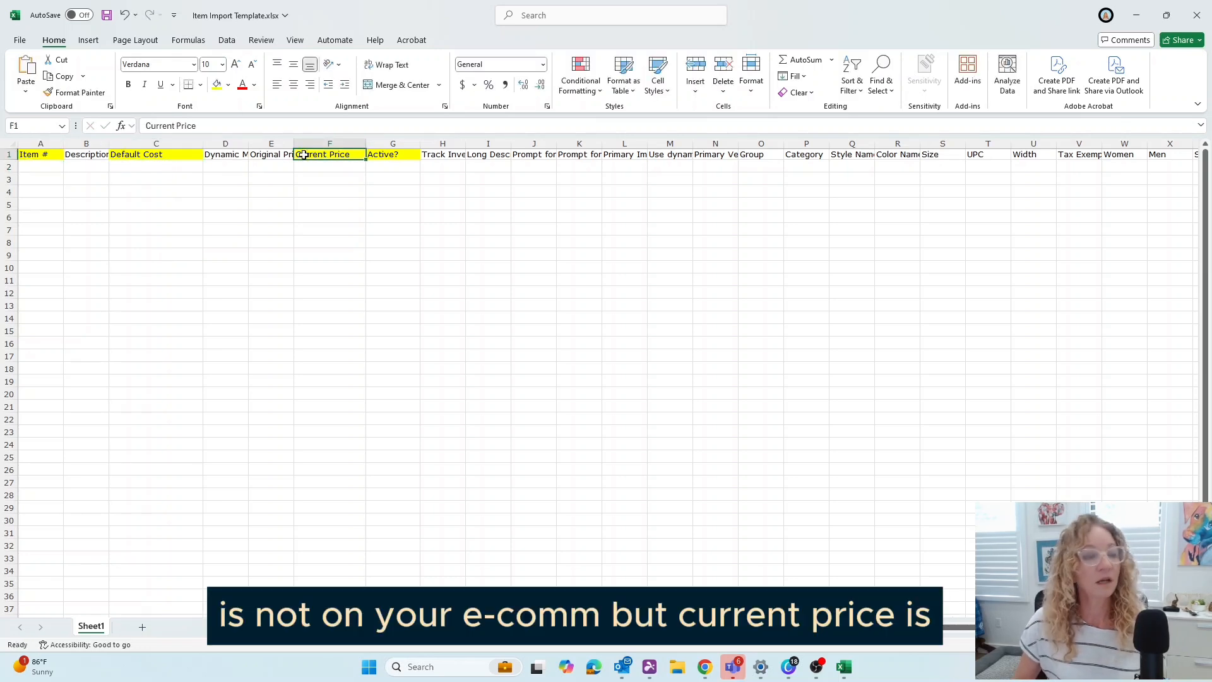
click(251, 125)
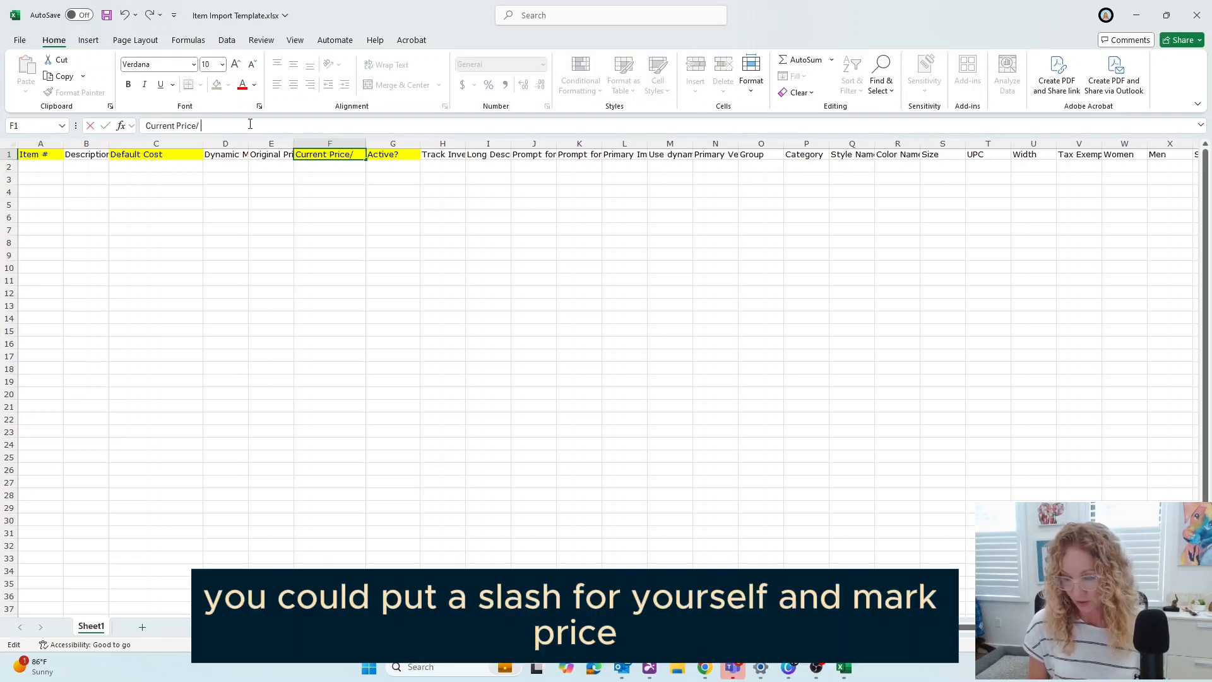
text(/ Price)
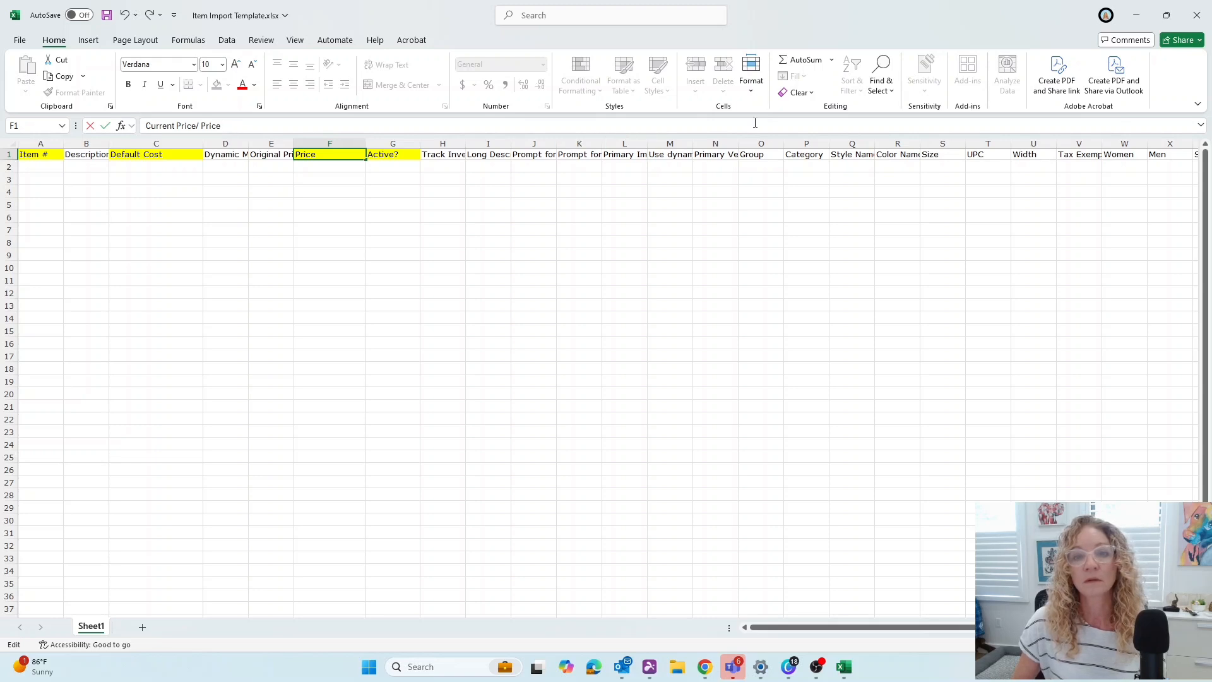
Fill the Category header cell with yellow, leaving its text as it is
click(818, 157)
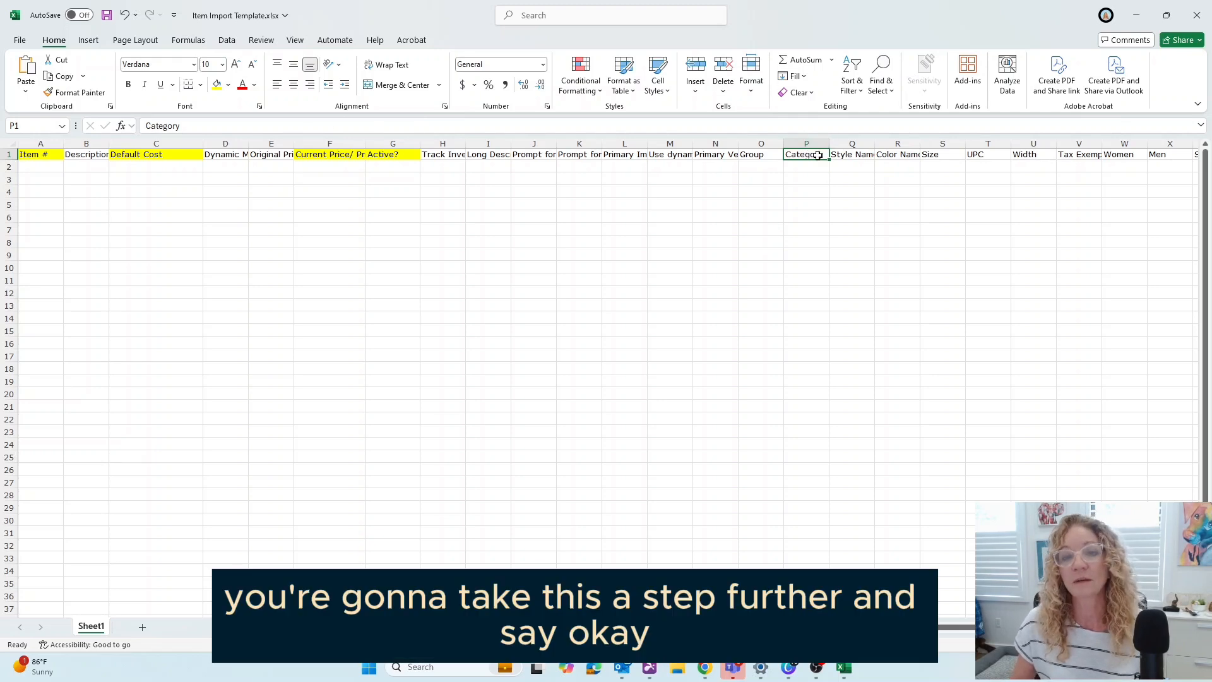
click(207, 127)
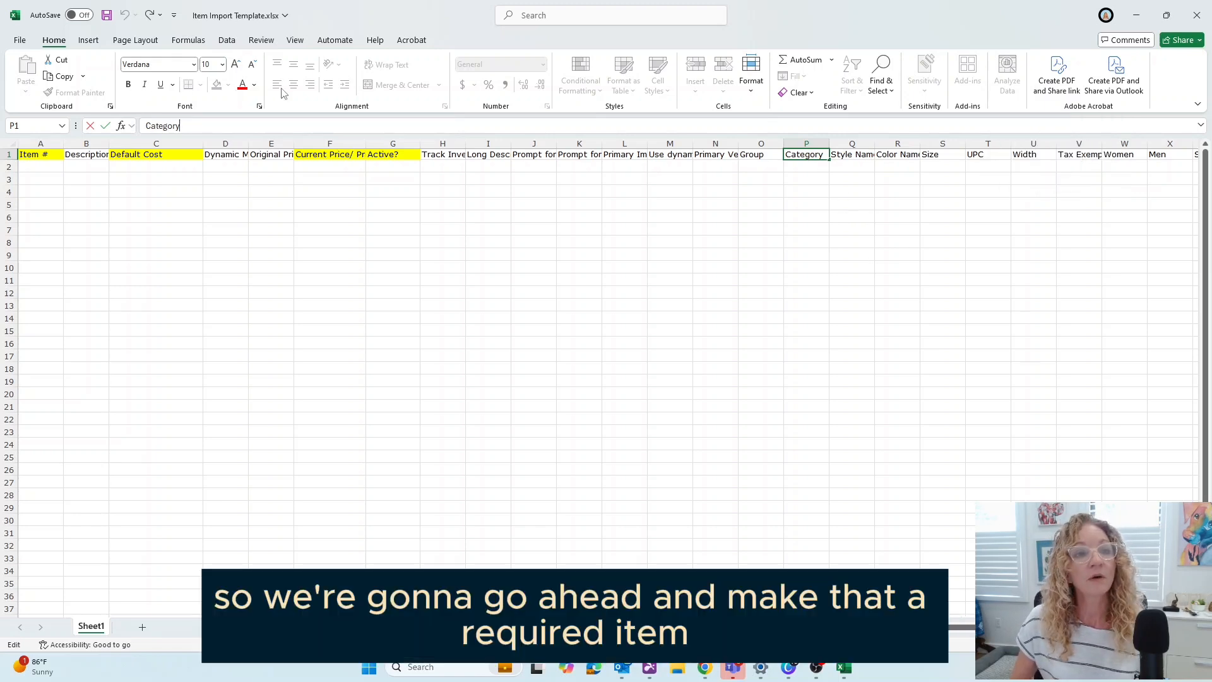
click(89, 40)
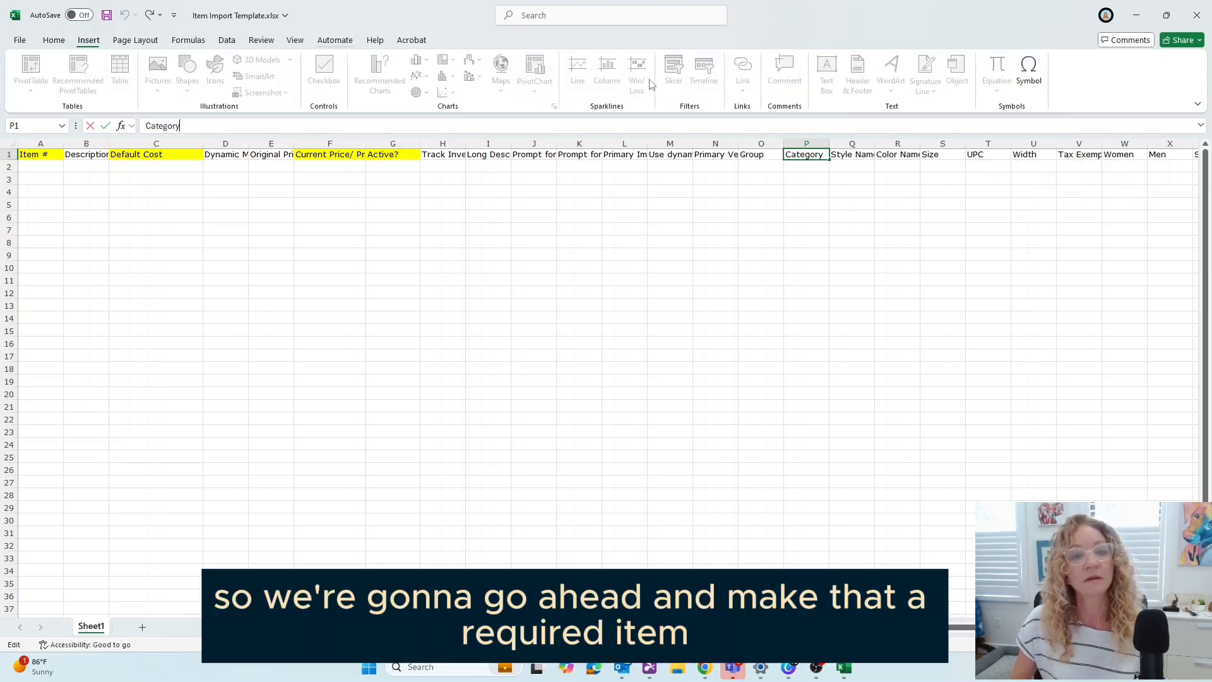
click(53, 39)
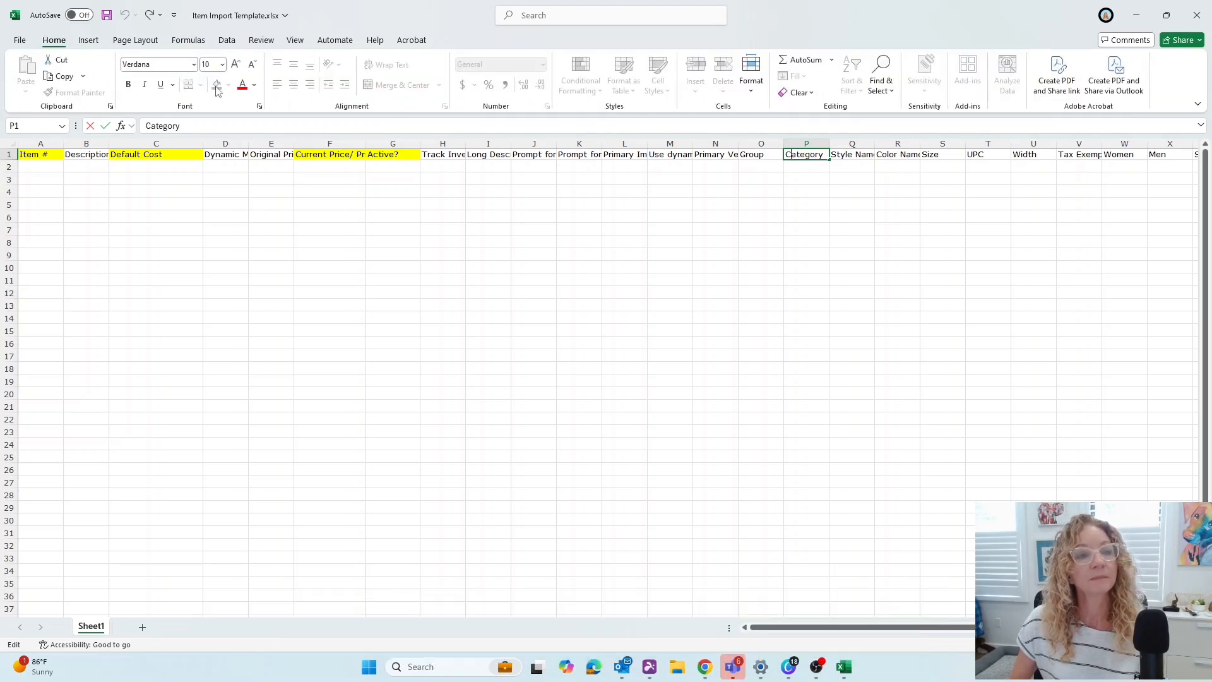
click(805, 171)
click(806, 155)
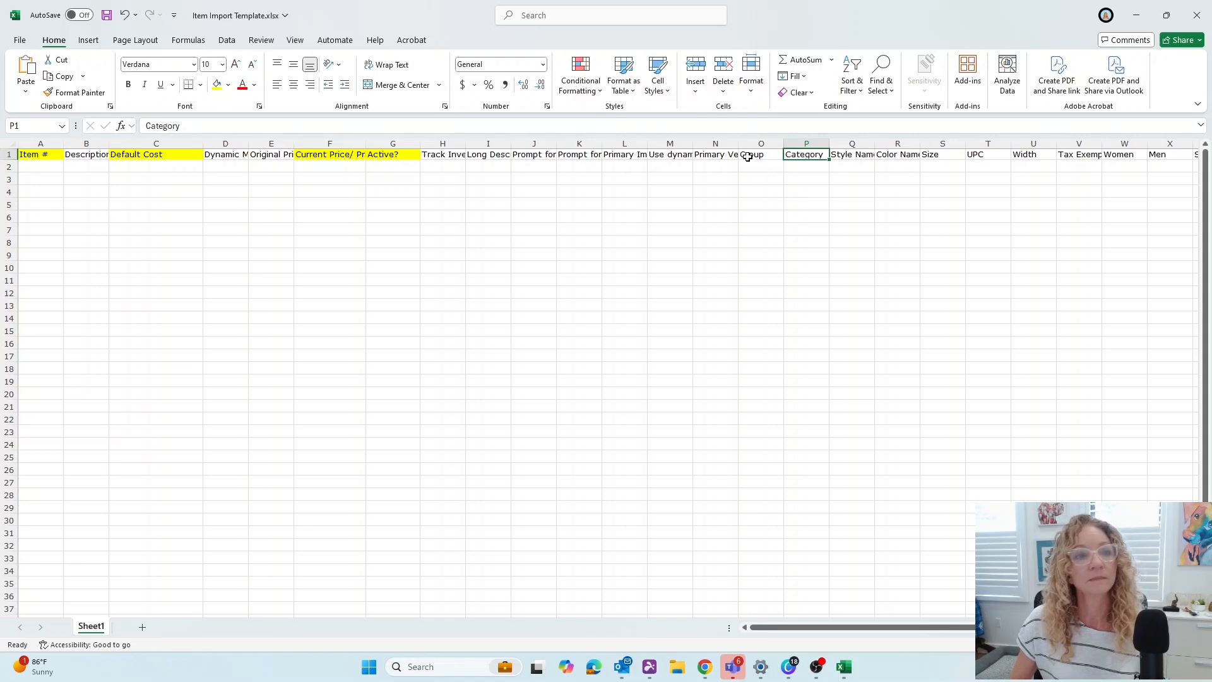
click(217, 85)
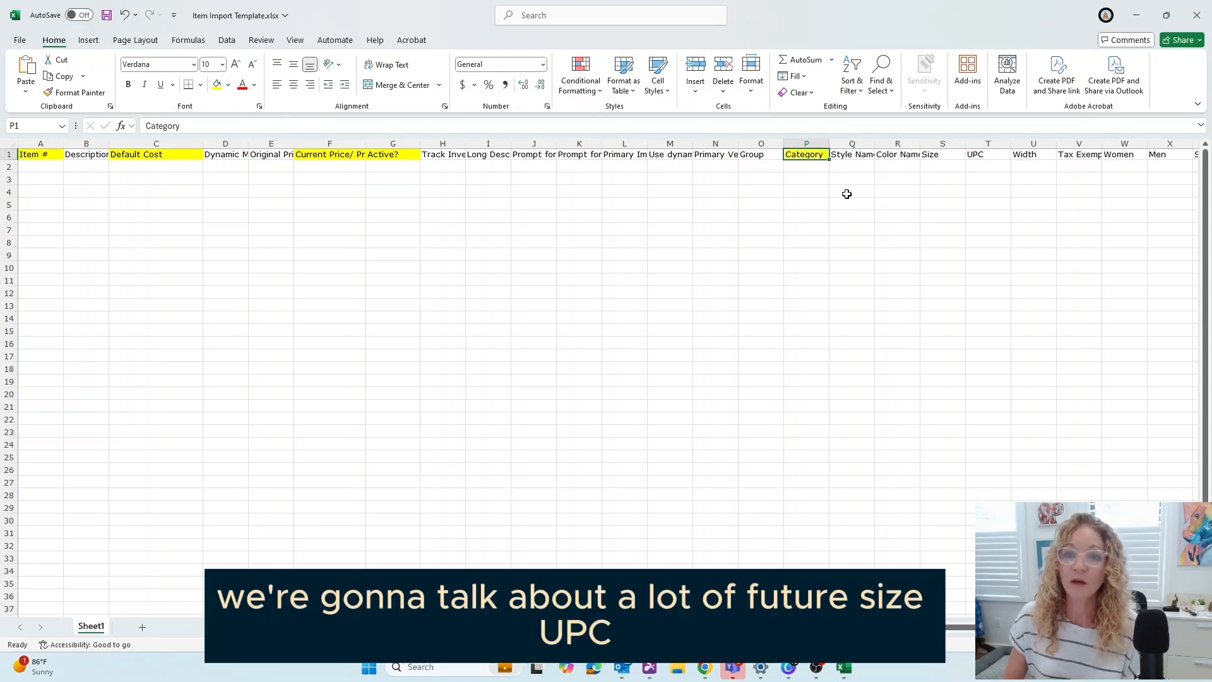
Fill the UPC and Tax Exempt header cells with yellow
click(961, 154)
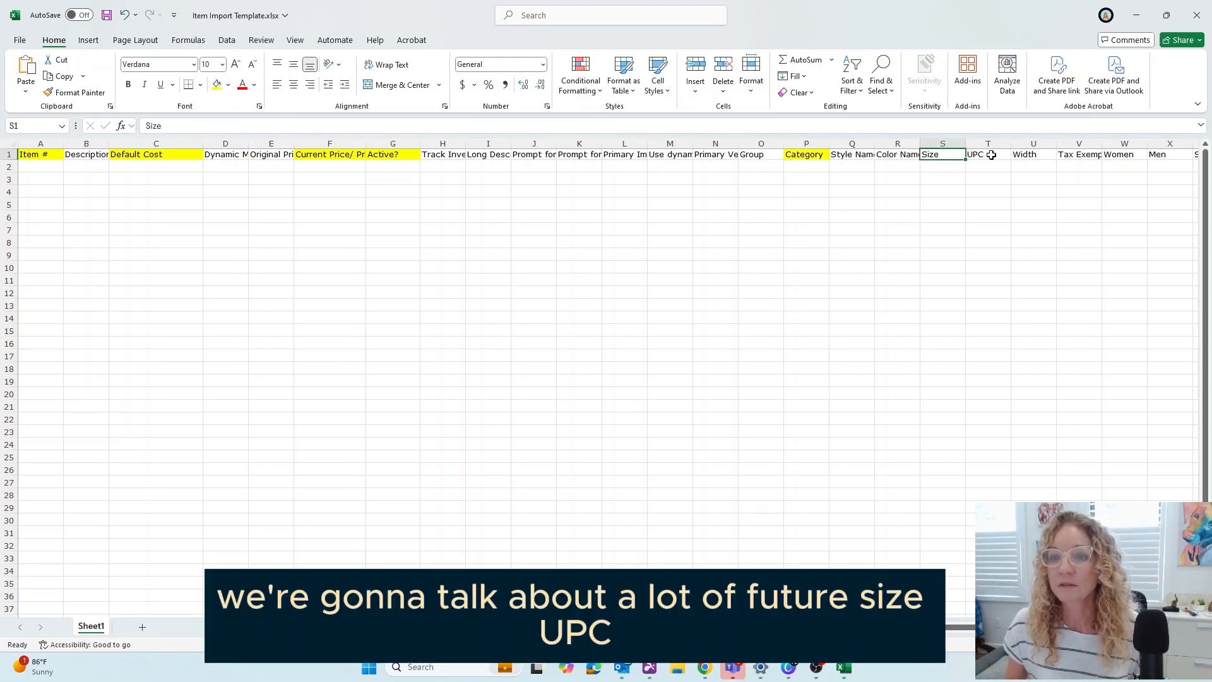
click(988, 154)
click(217, 84)
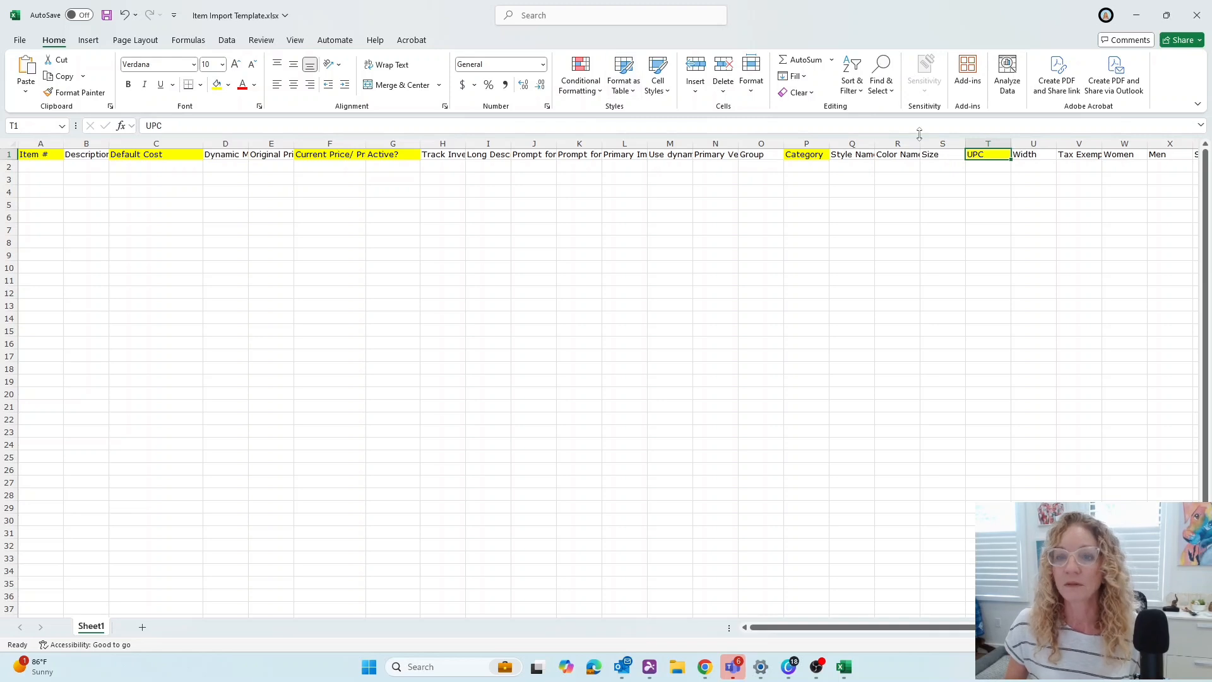
click(945, 153)
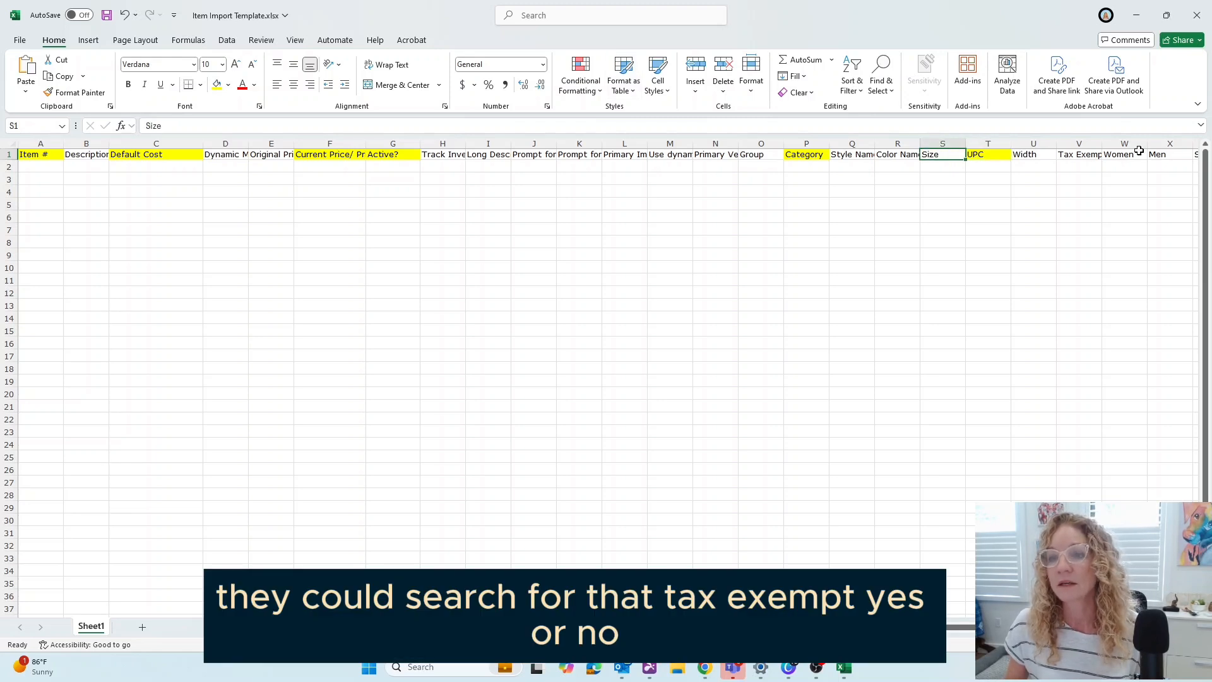
click(1097, 155)
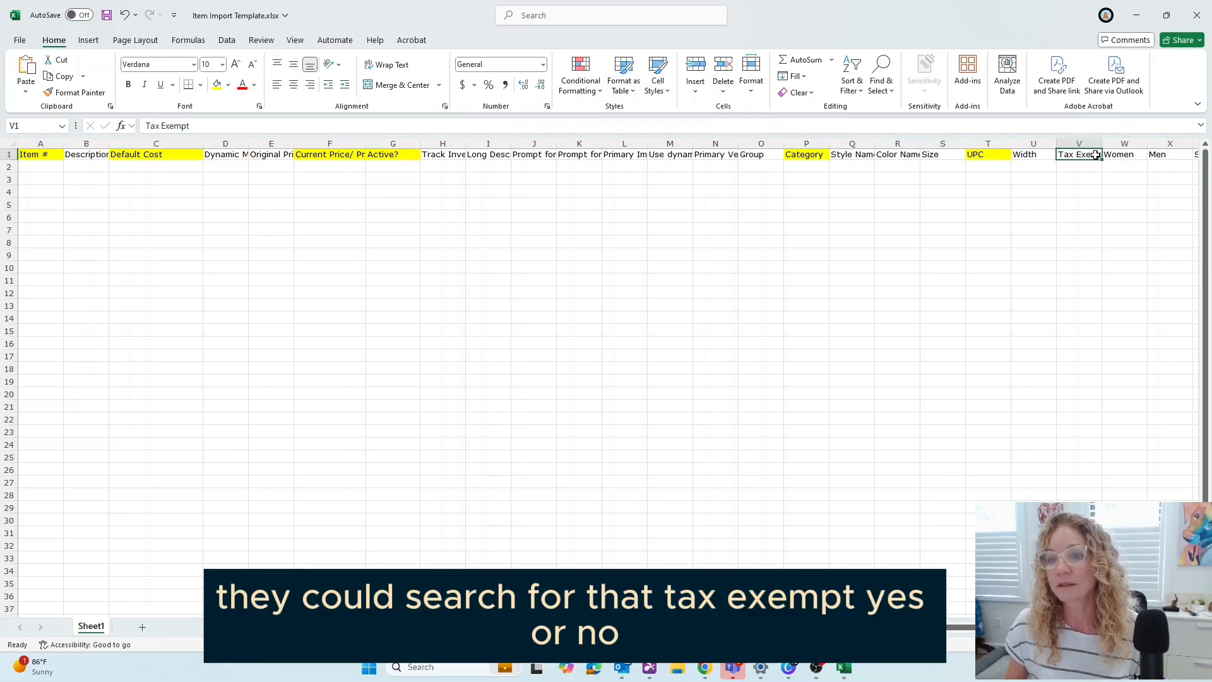
click(218, 85)
Widen the Web Store column to show its full name and fill its header cell with yellow
drag(900, 627, 980, 627)
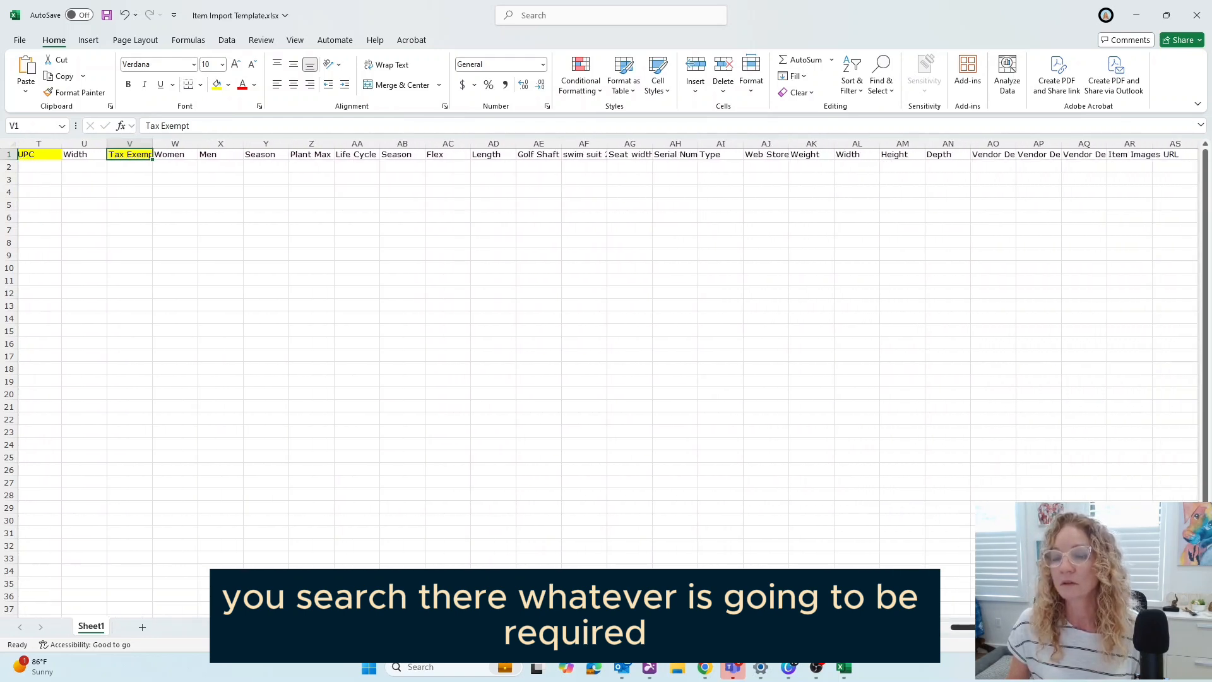
click(1139, 159)
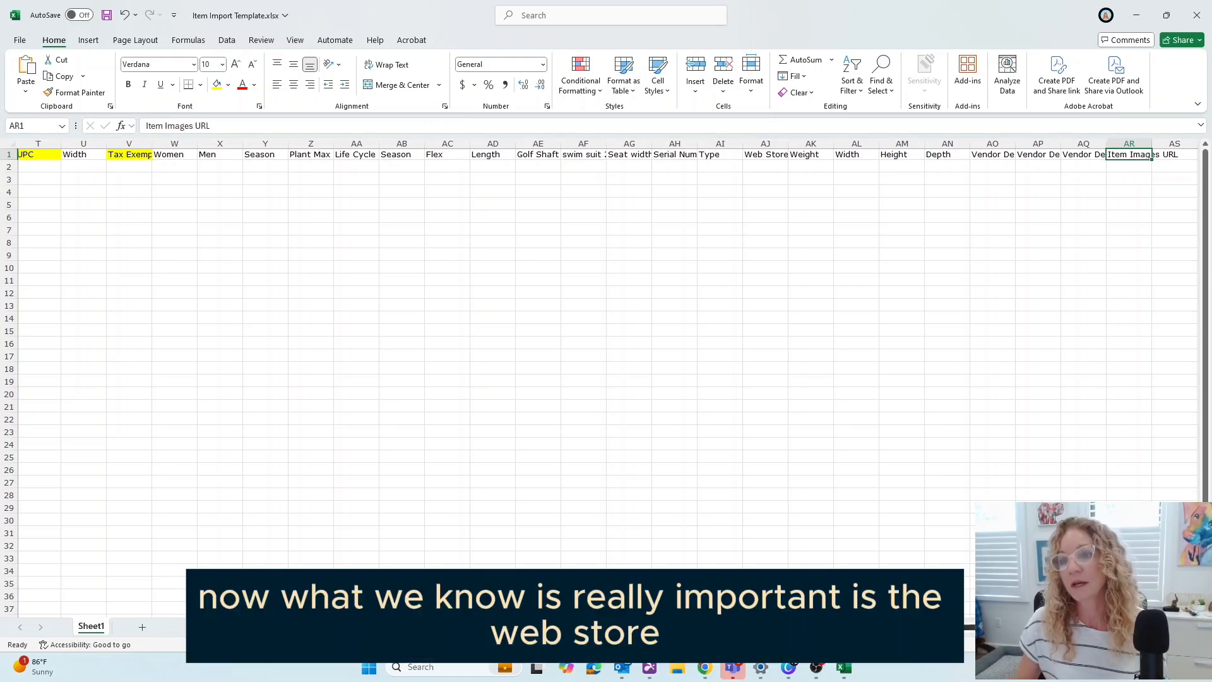
click(1077, 157)
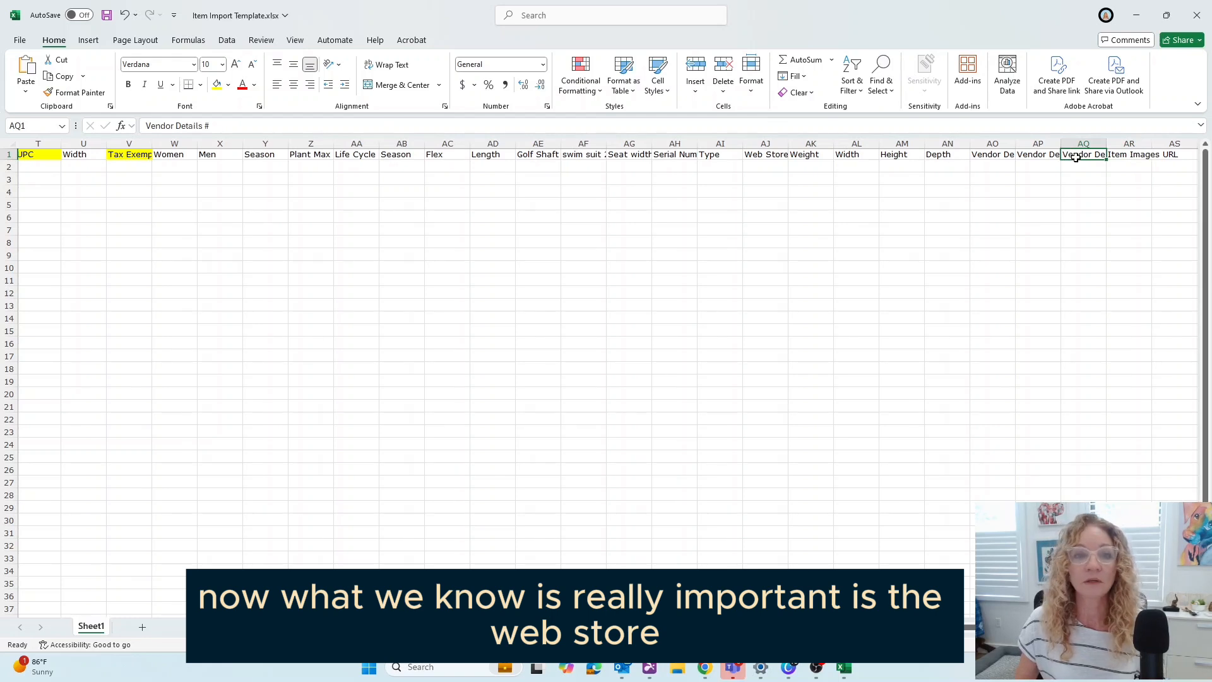
click(760, 155)
drag(789, 143, 836, 144)
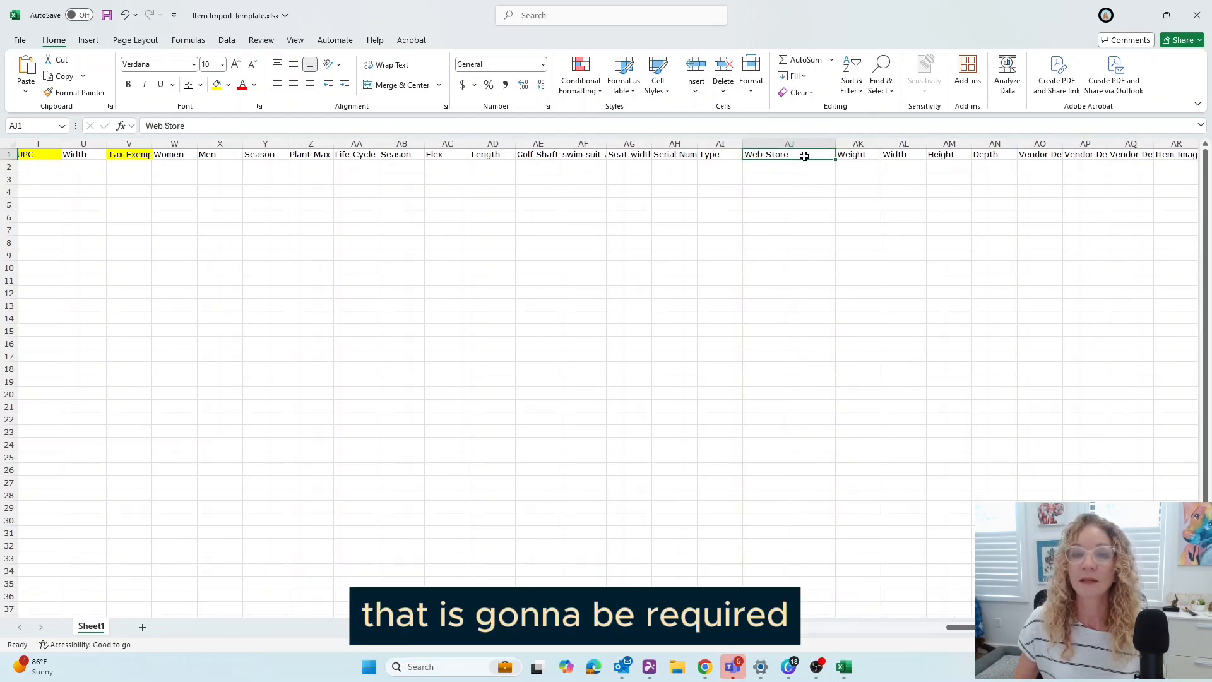
click(216, 84)
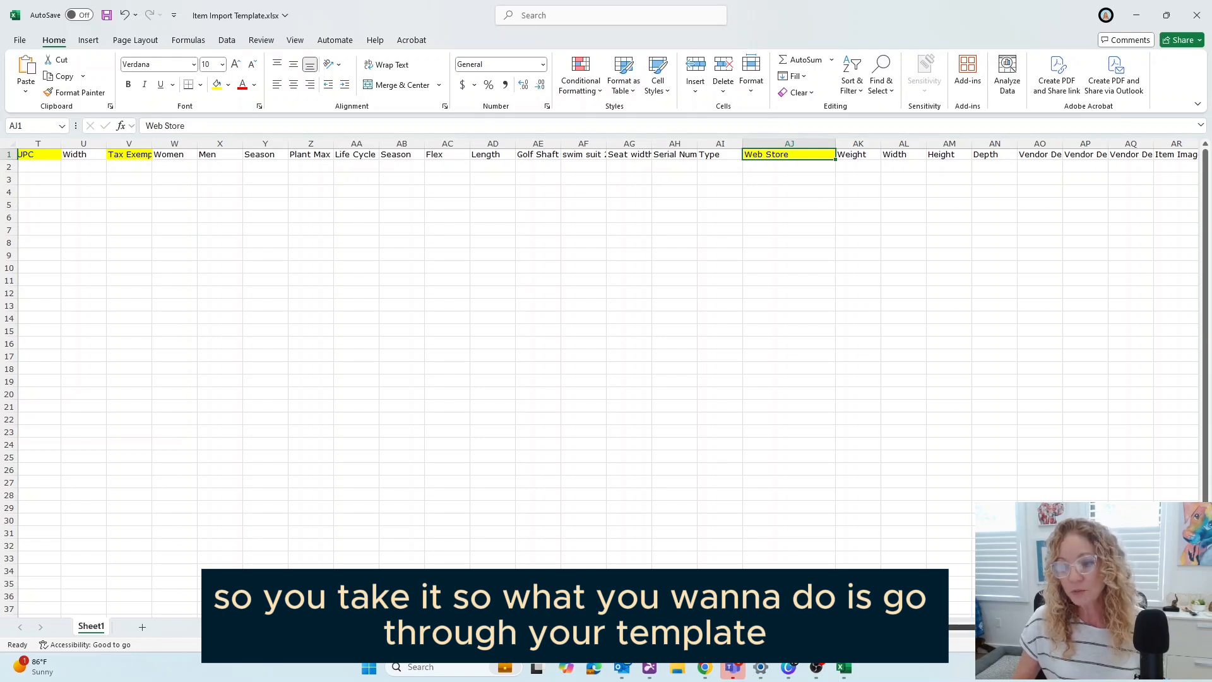
scroll(238, 293, left, 10)
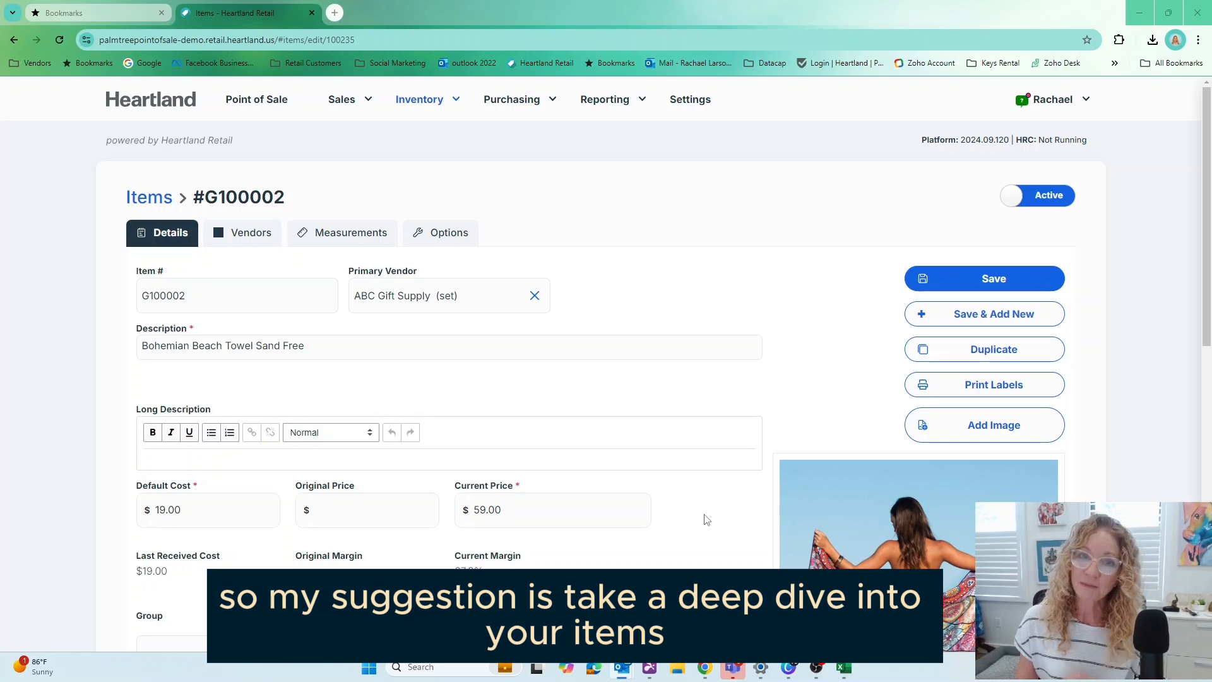
Switch to Heartland Retail, open the Renee Windbreaker - Black - XS item from the inventory items list and review its detail fields
mouse_move(446, 108)
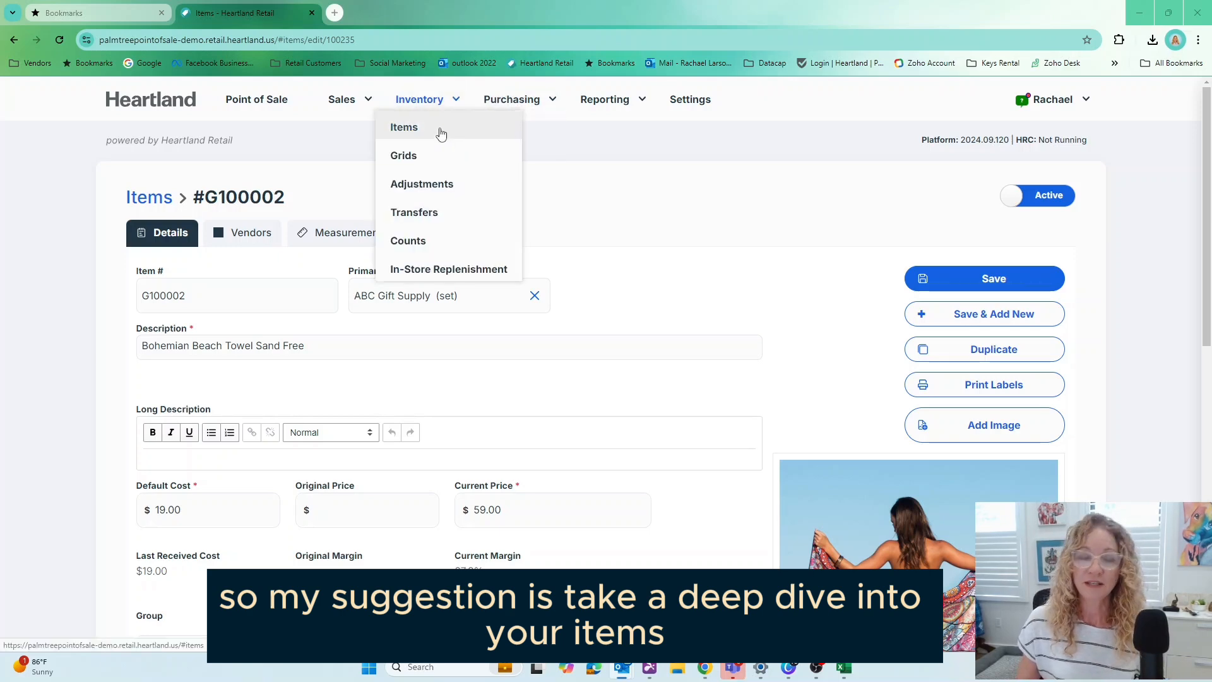
click(441, 130)
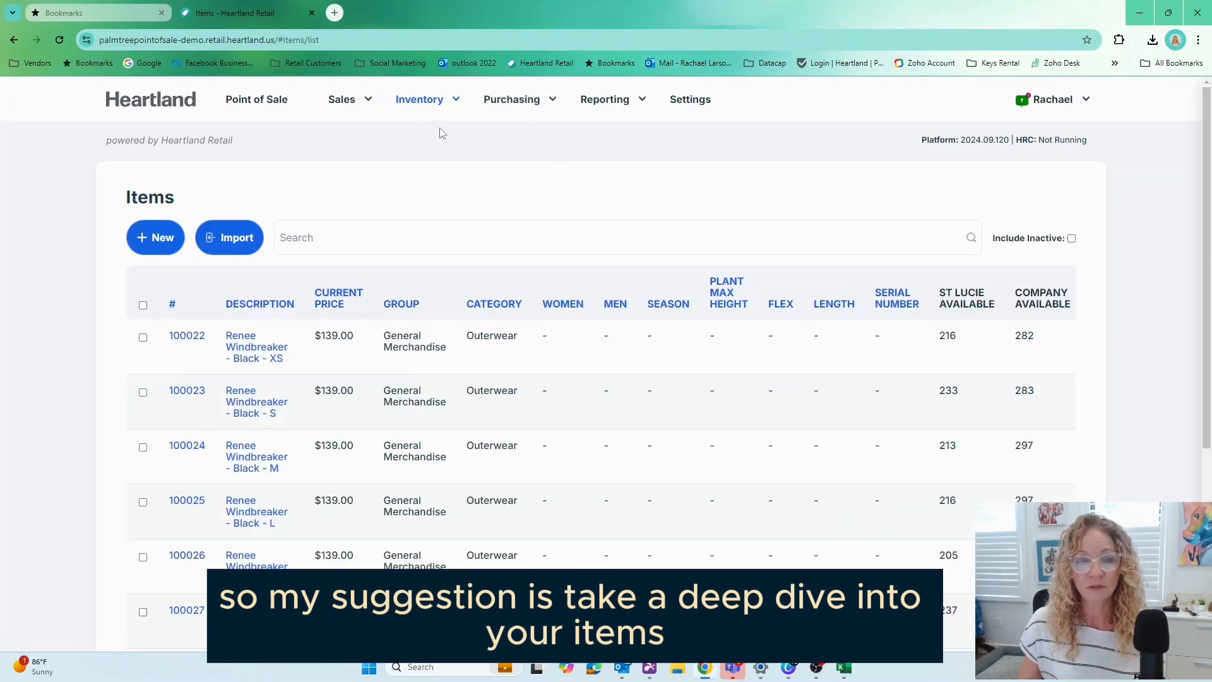
click(244, 354)
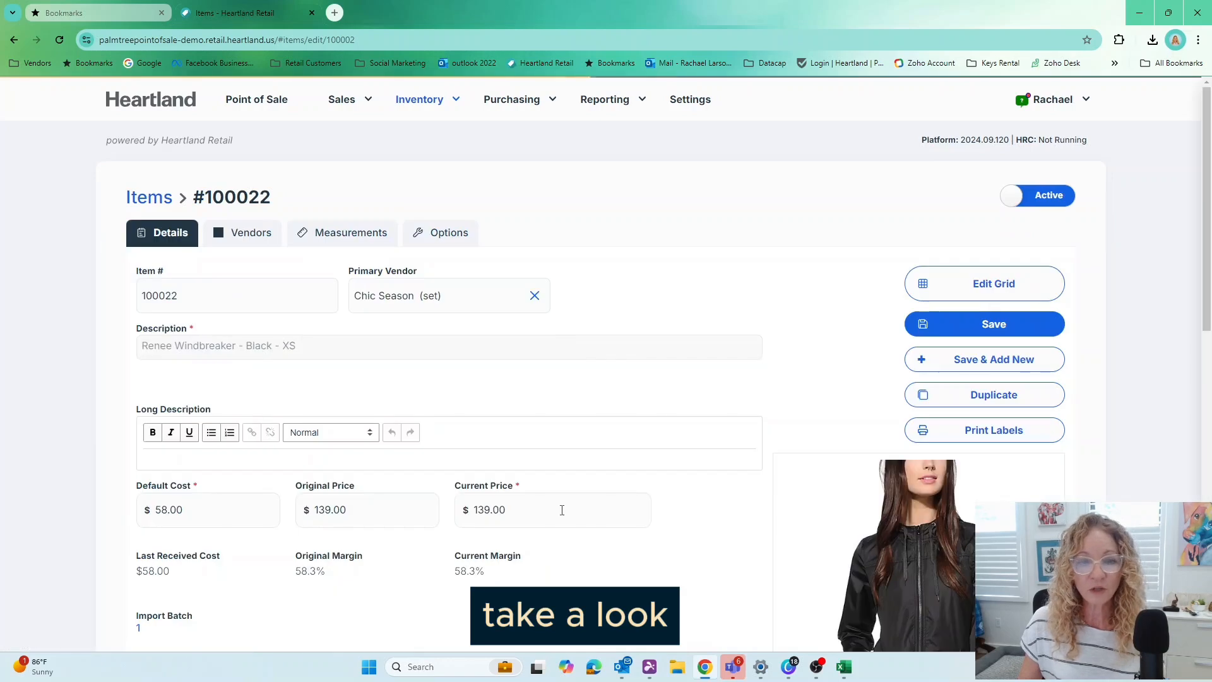
scroll(564, 514, down, 3)
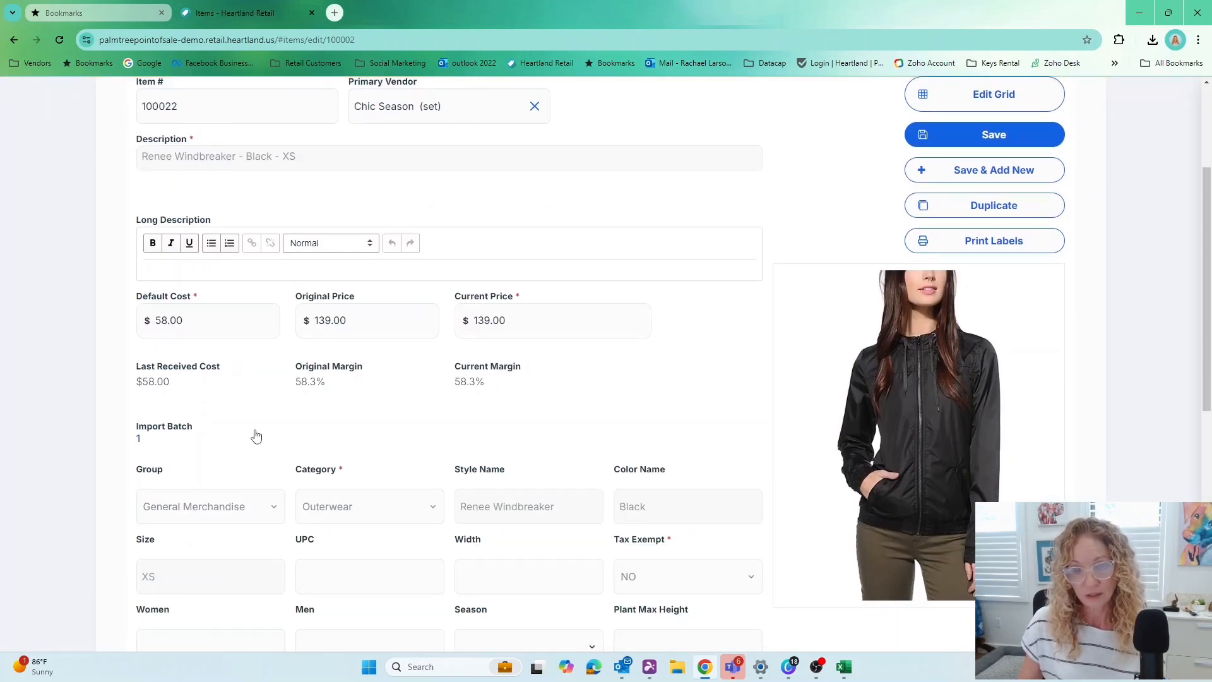
scroll(440, 462, down, 3)
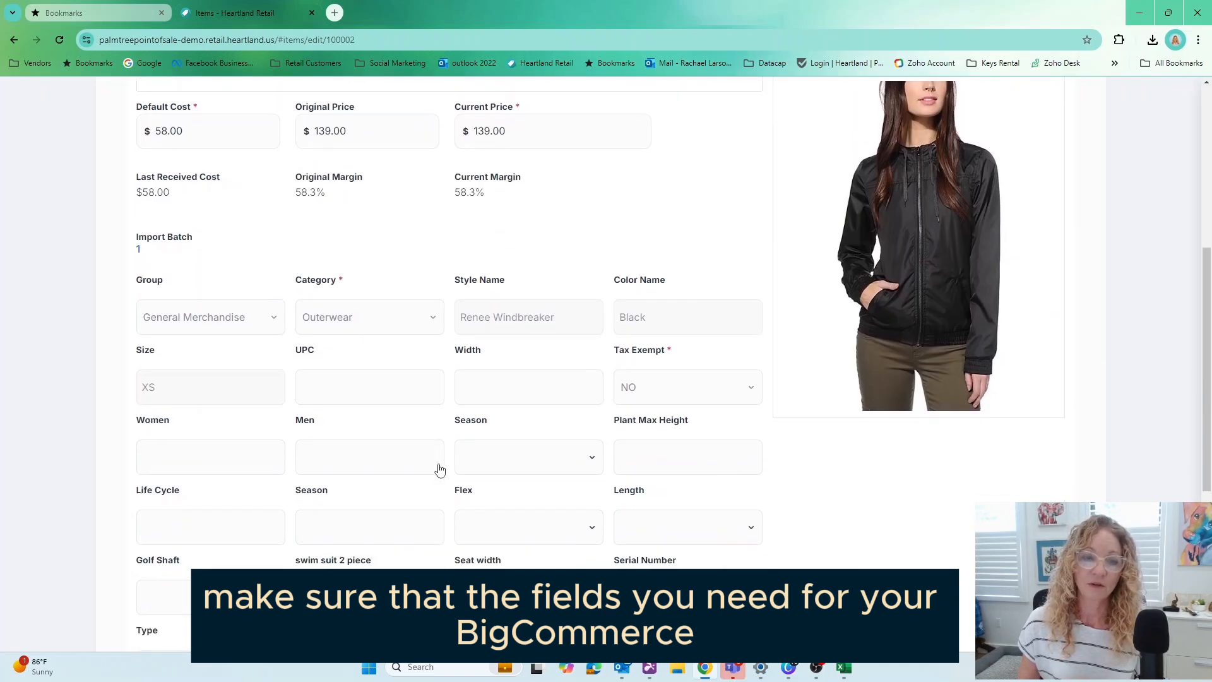
scroll(440, 468, down, 3)
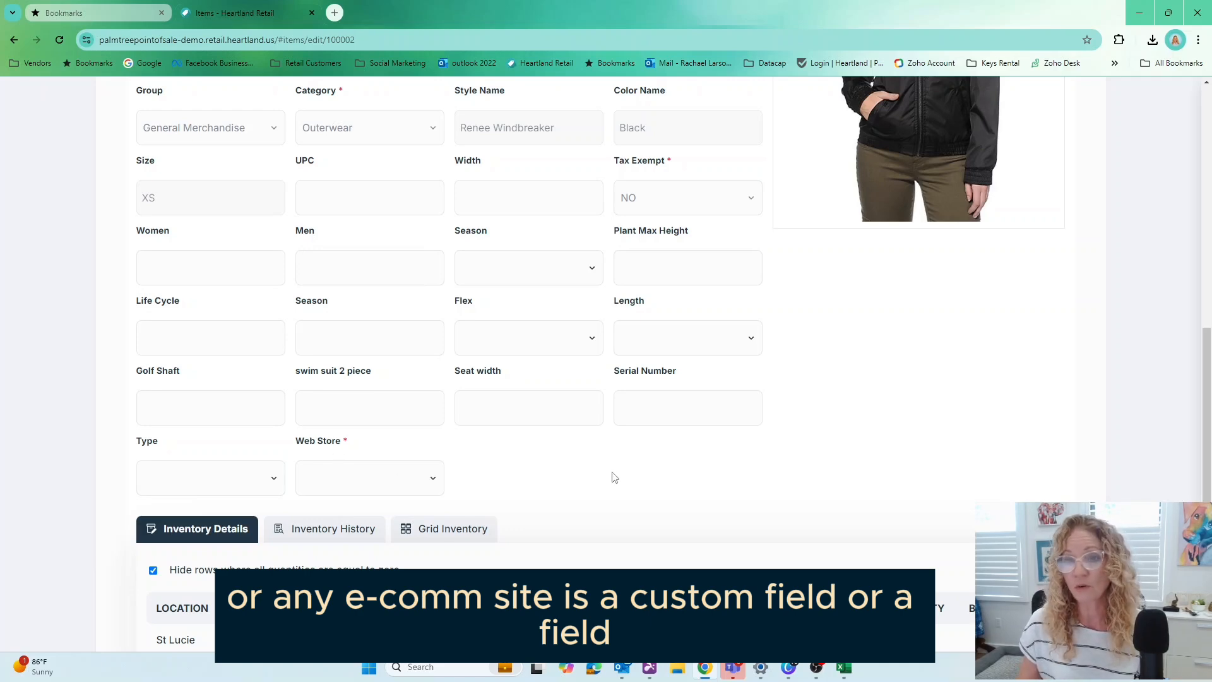
scroll(632, 515, up, 7)
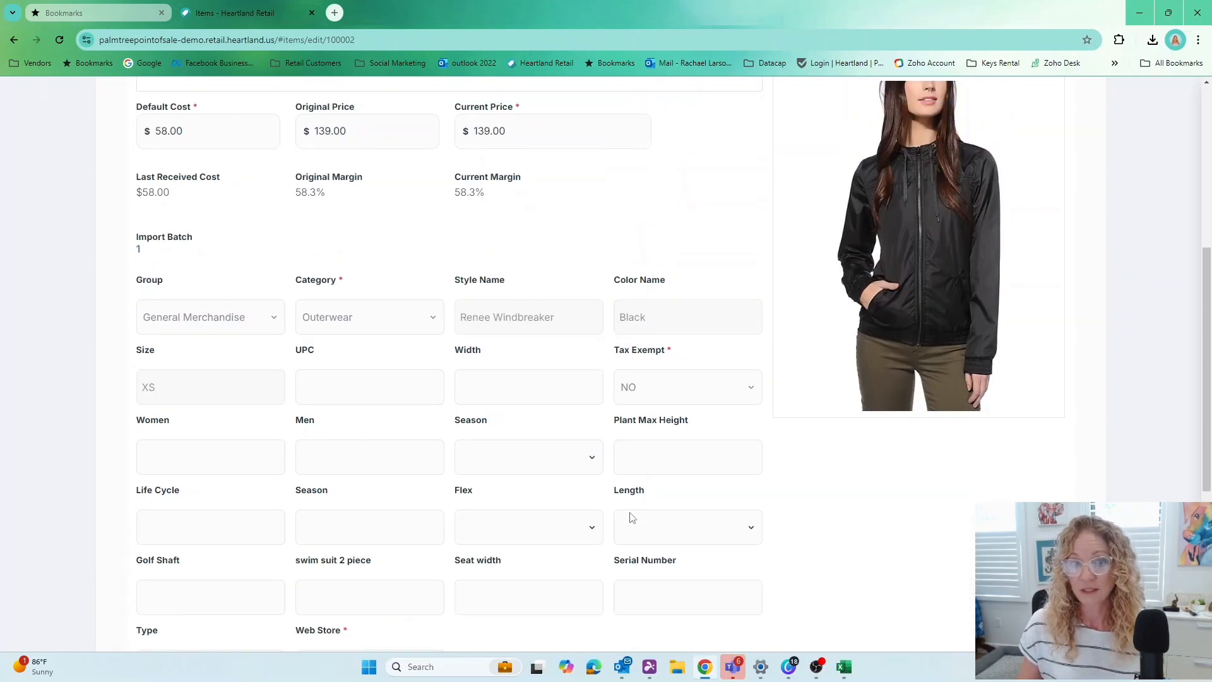
scroll(632, 516, up, 3)
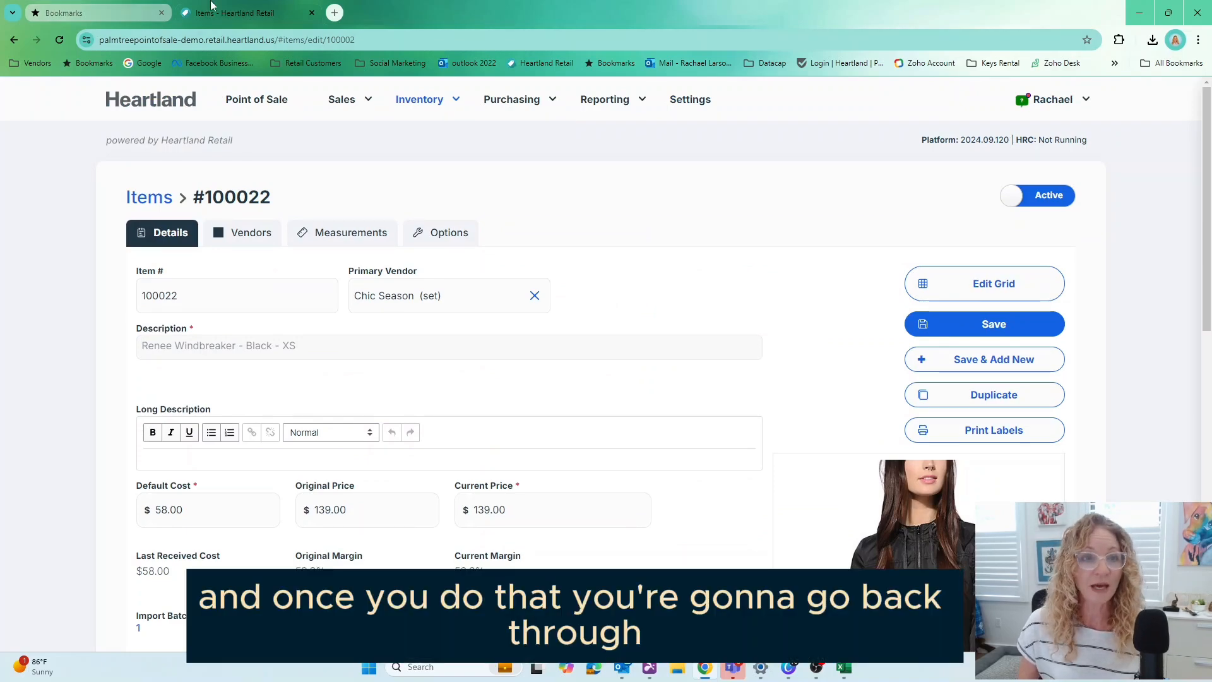
Switch to the Item Import Template workbook in Excel and change the UPC header to "UPC/ UPC"
click(846, 670)
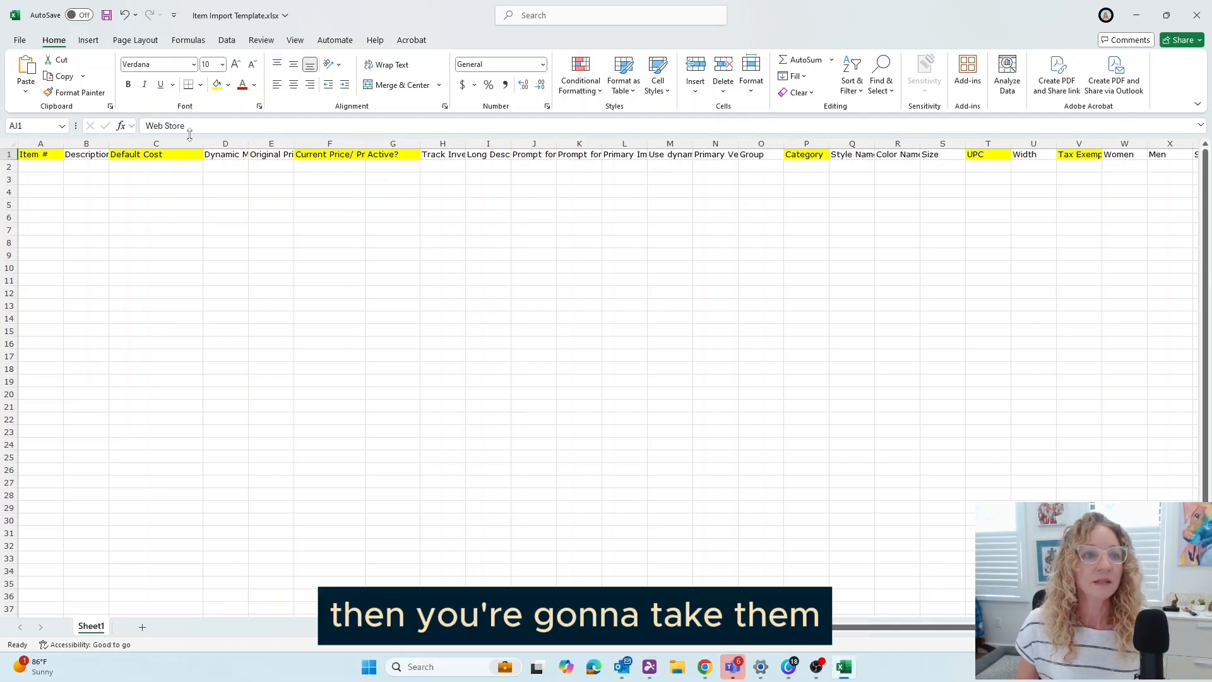
click(130, 155)
click(48, 154)
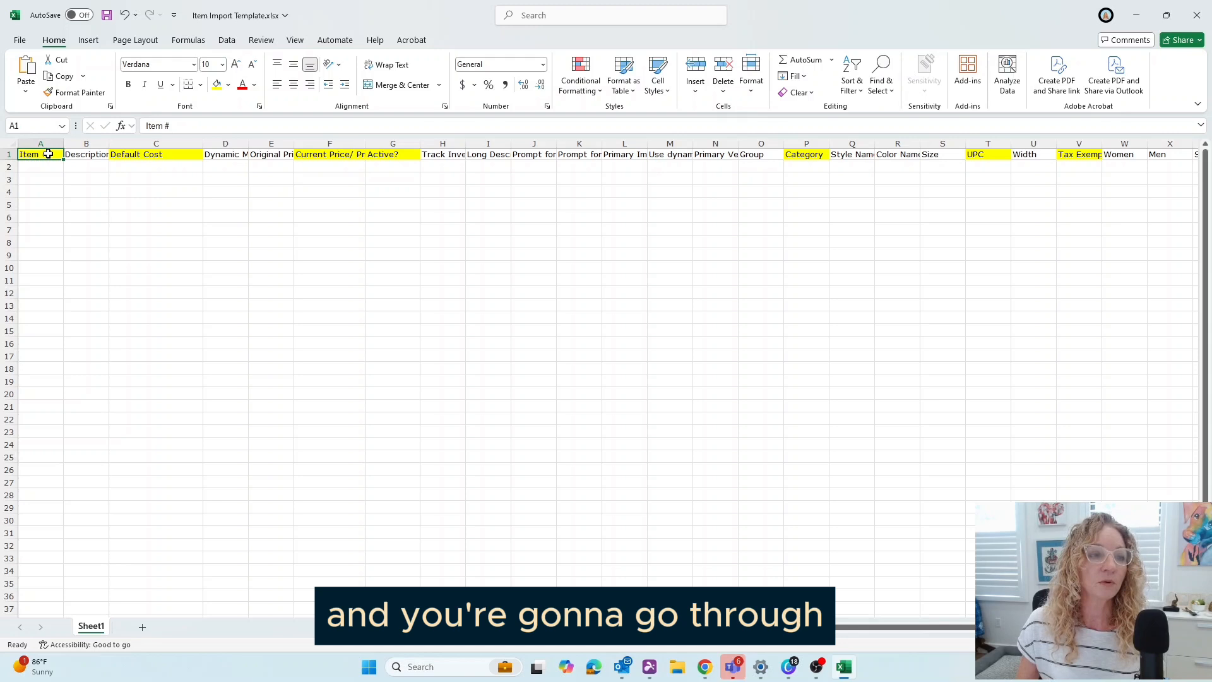
click(984, 155)
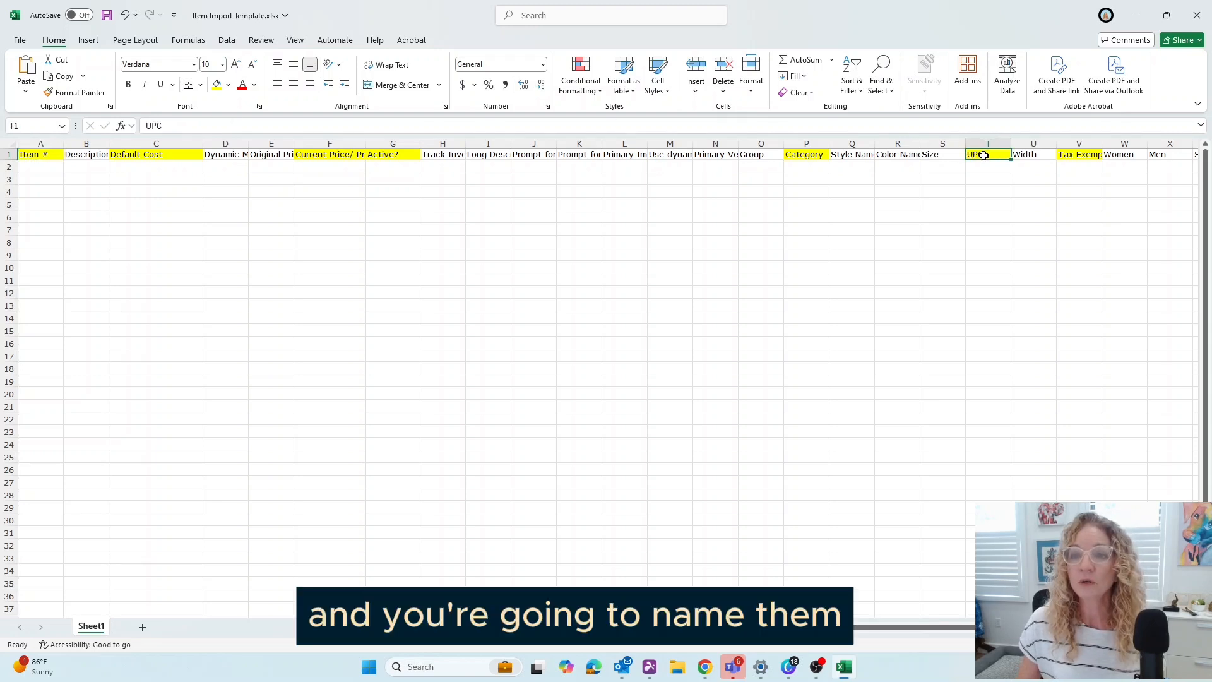
click(210, 125)
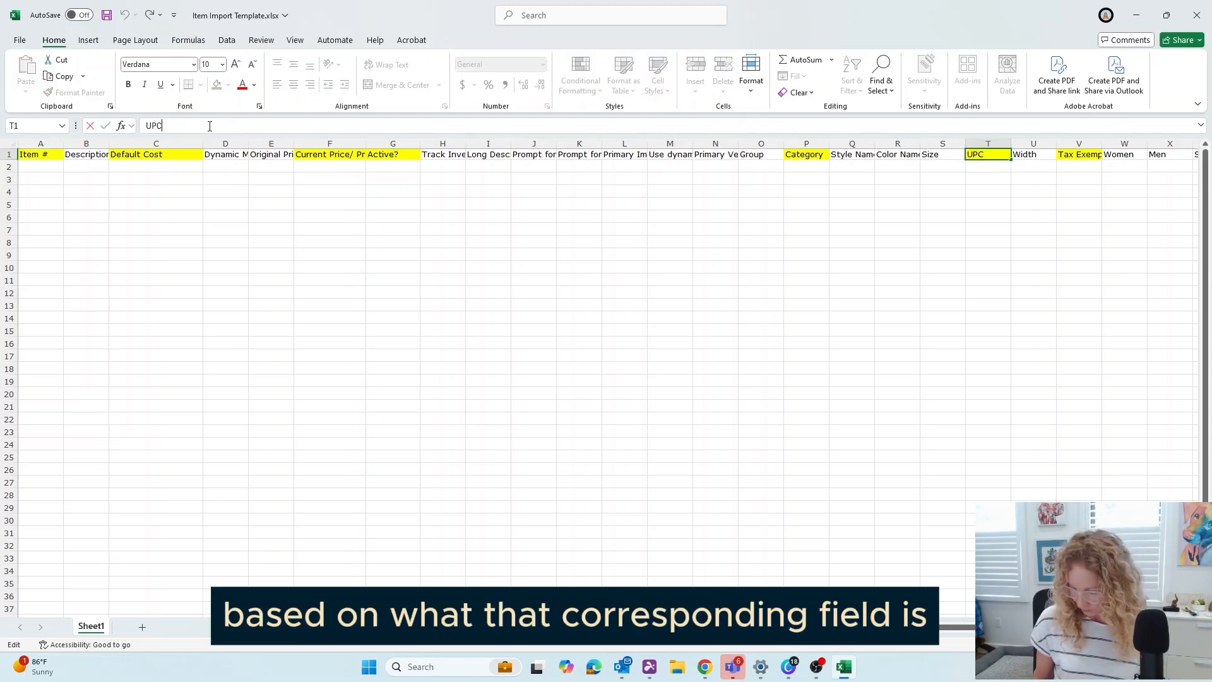
text(/)
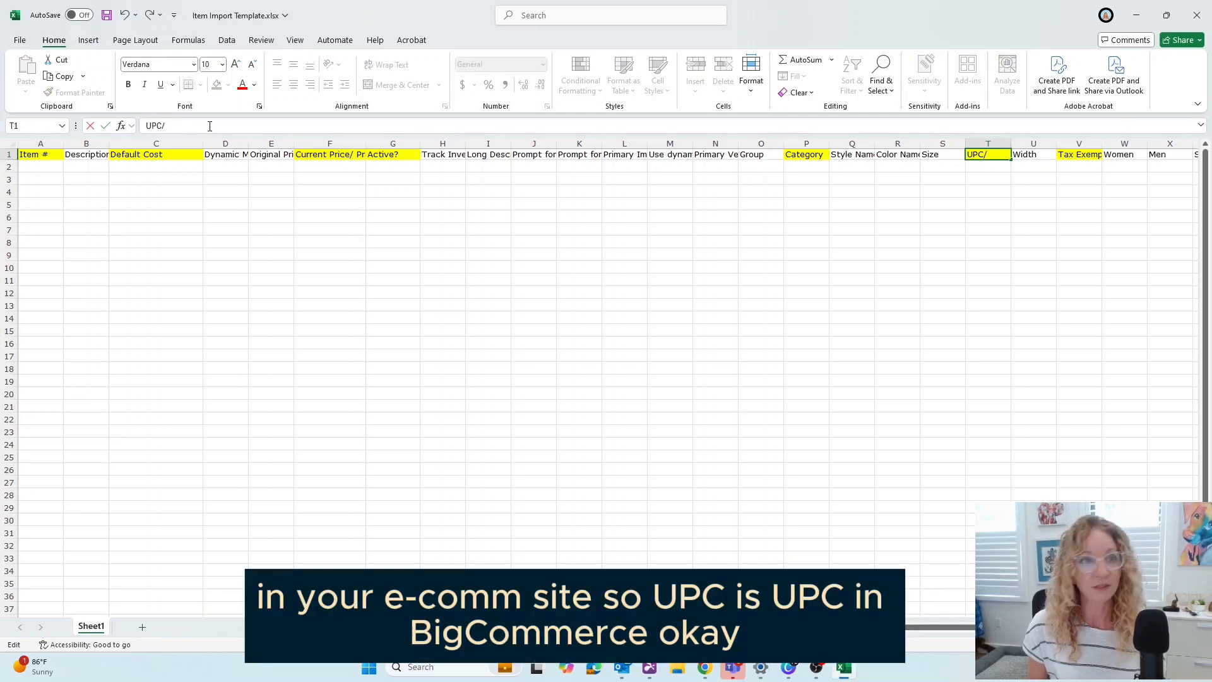
text(UP)
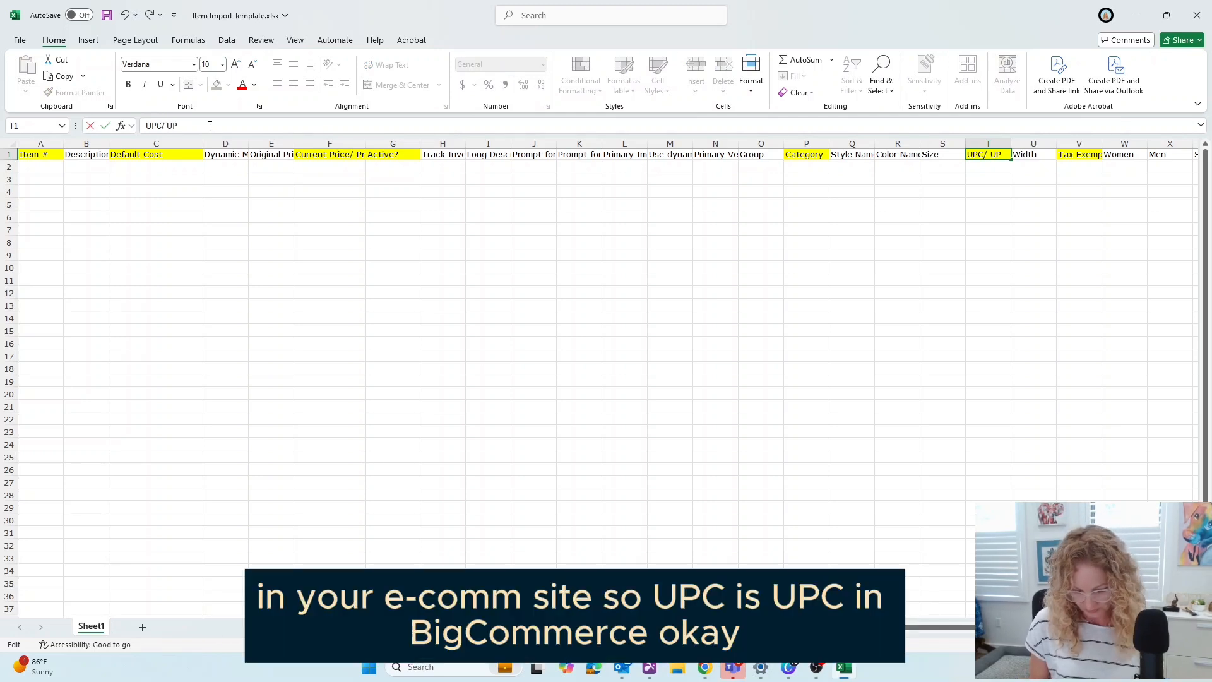
text(C)
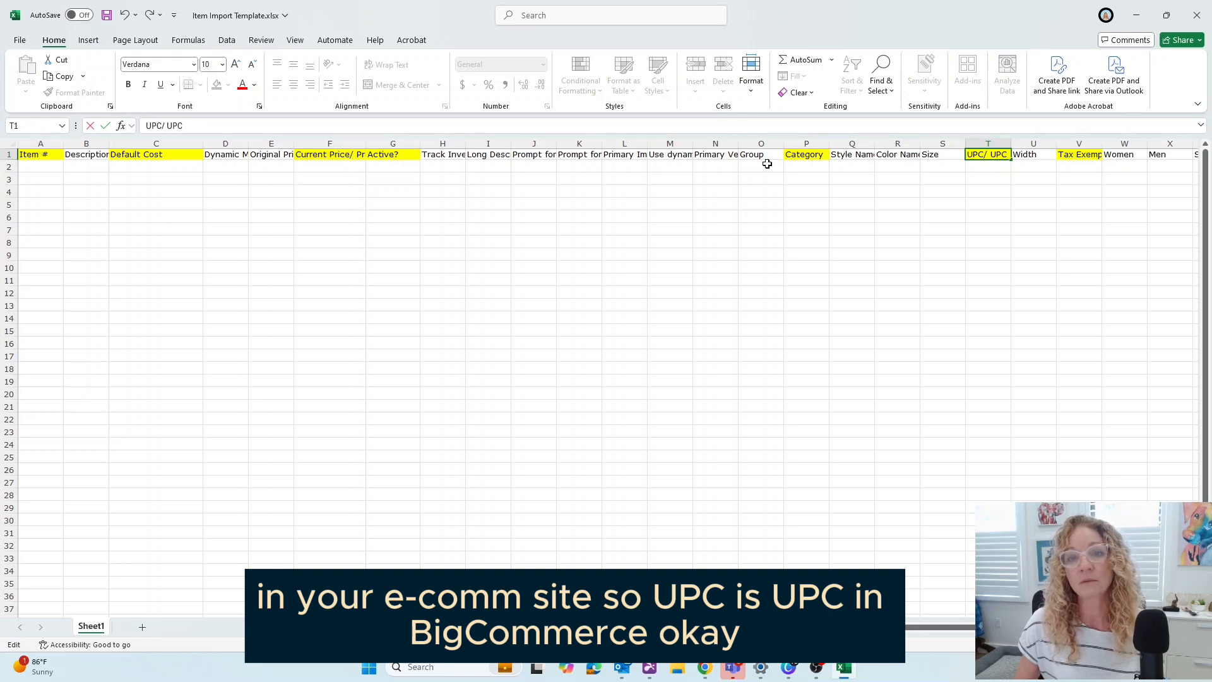
Change the Active? header to "Active?/ NA" to mark it as not applicable to the e-commerce site
click(407, 154)
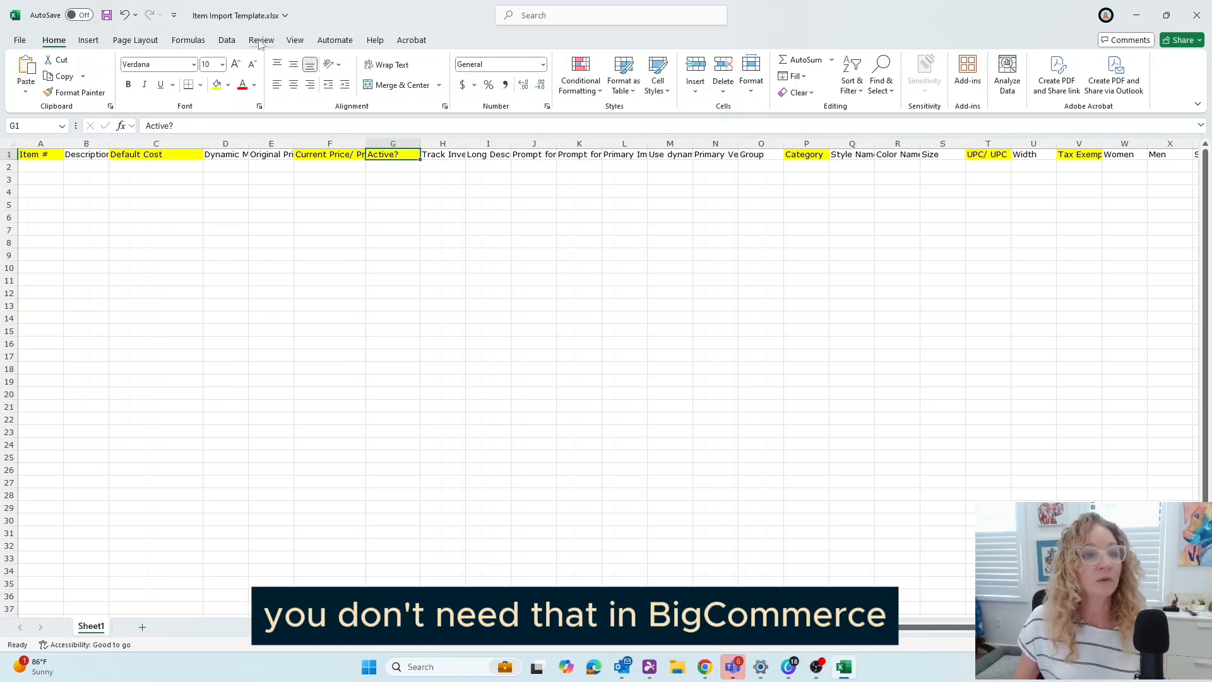
click(219, 125)
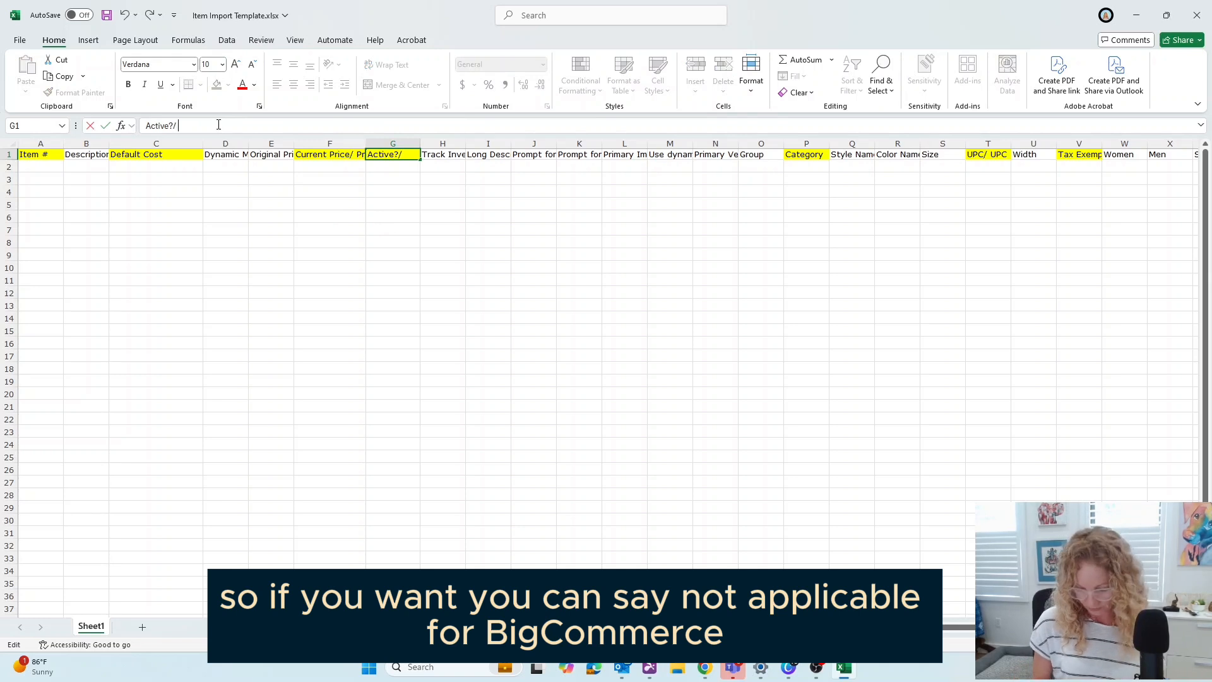
click(408, 155)
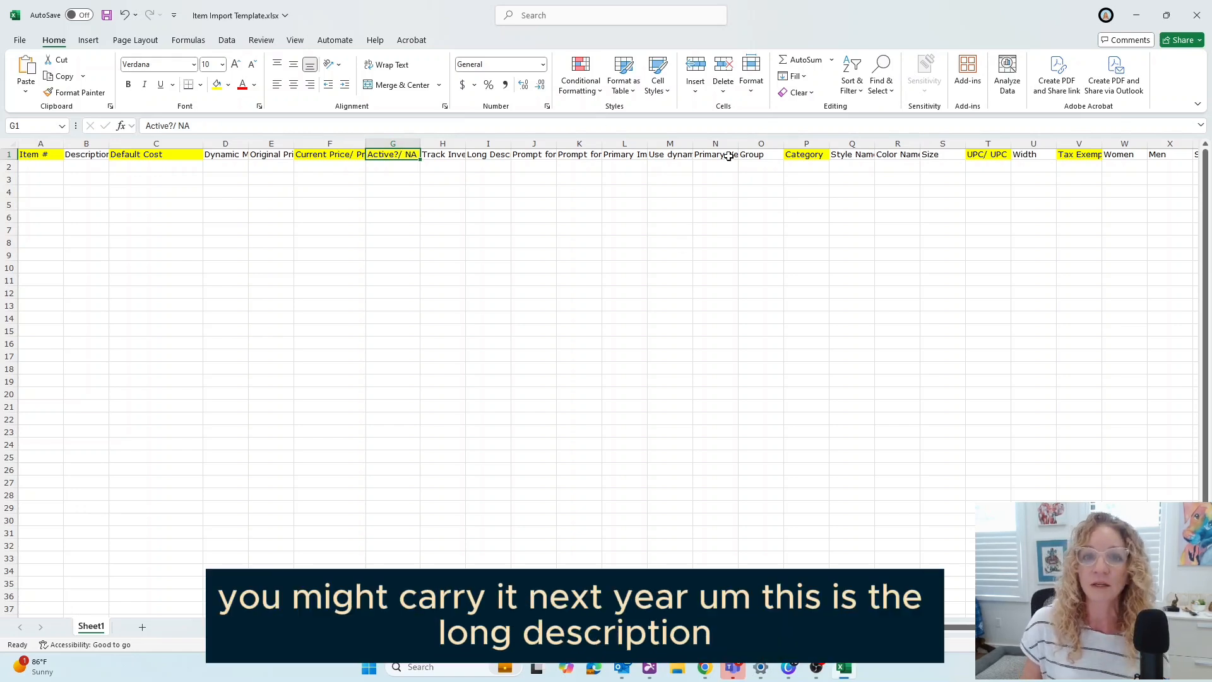
Fill the Long Description header cell with yellow and widen the Primary Vendor column to fit its full name
click(479, 155)
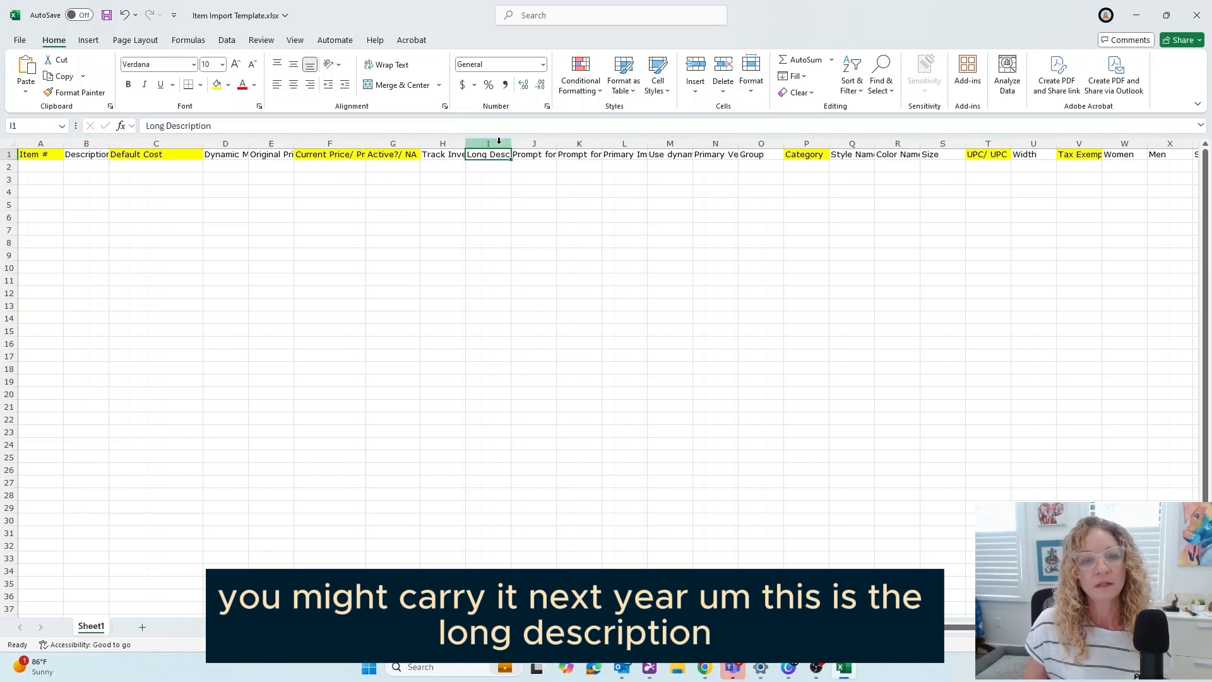
click(216, 84)
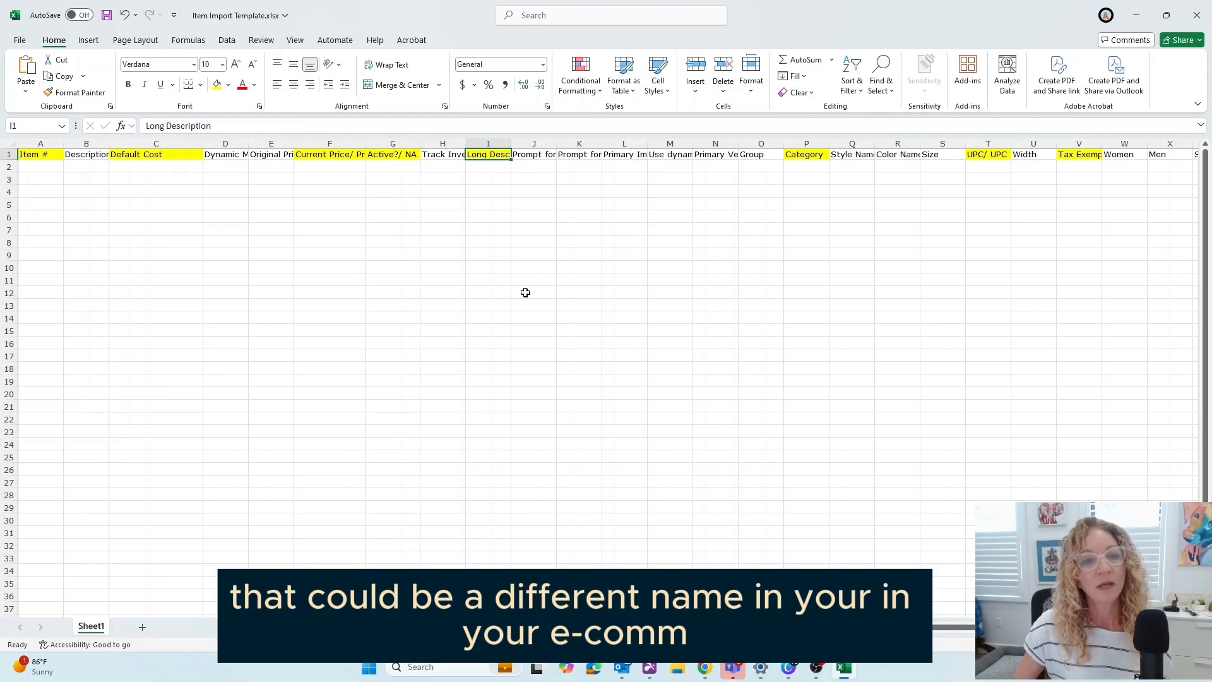
click(722, 154)
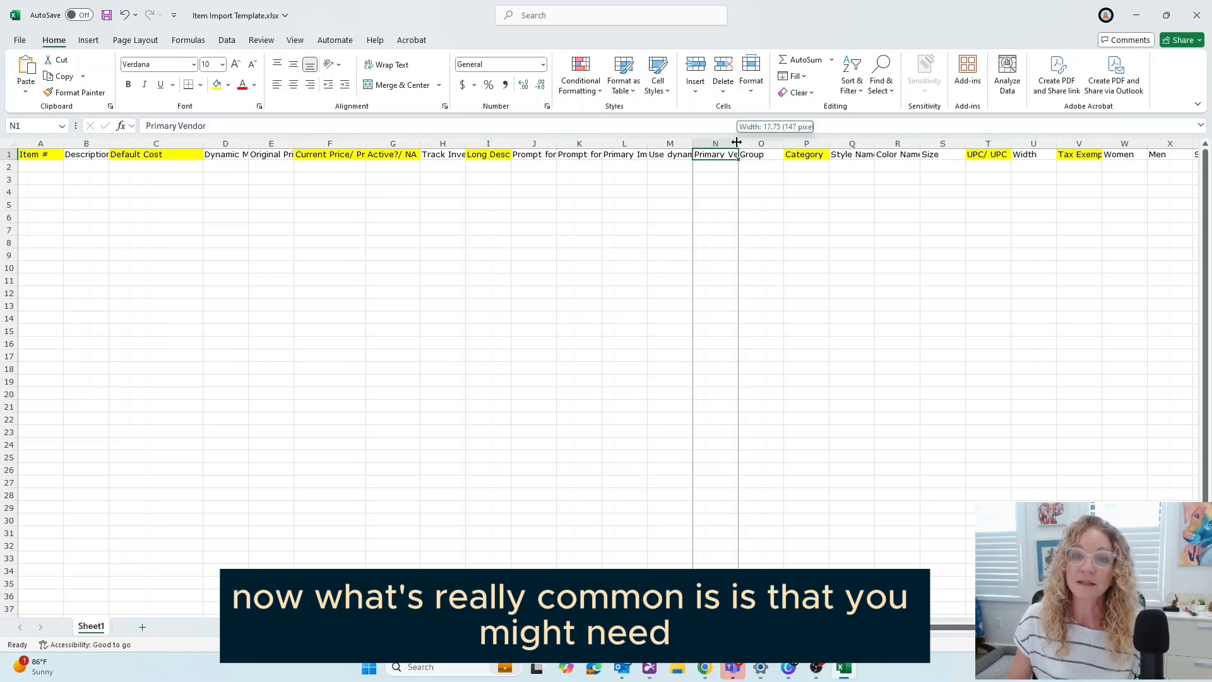
double_click(736, 142)
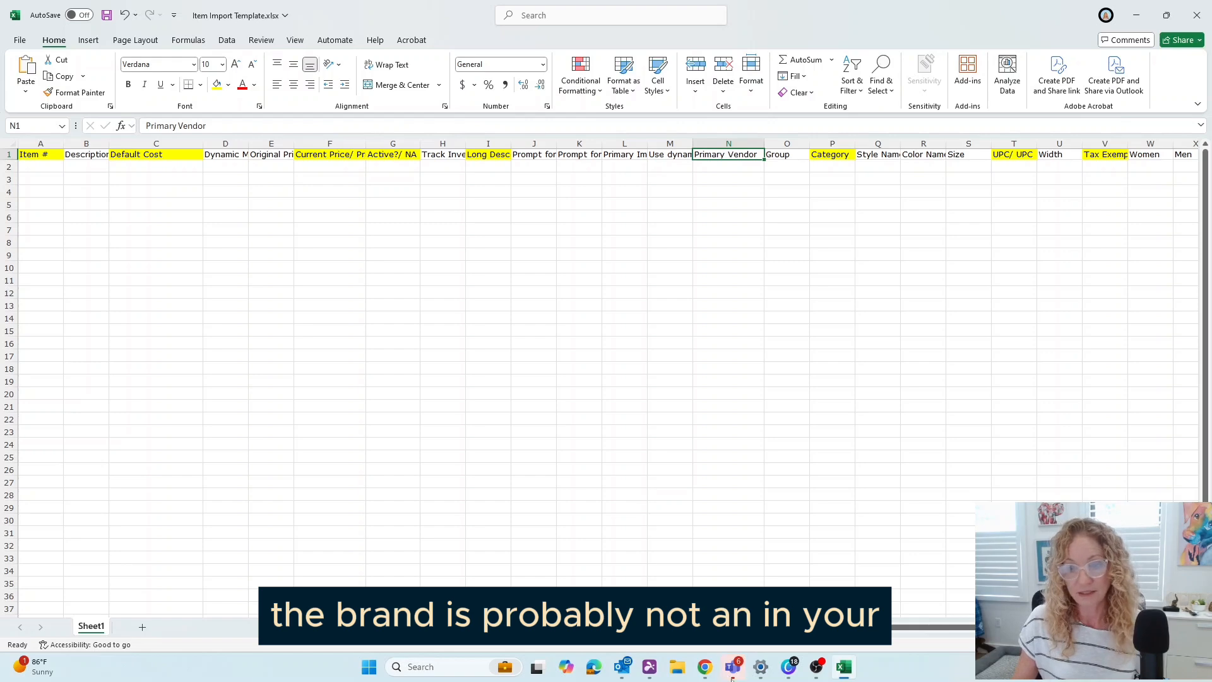
Switch to Heartland Retail and look through the open item's detail fields for a brand field
click(707, 668)
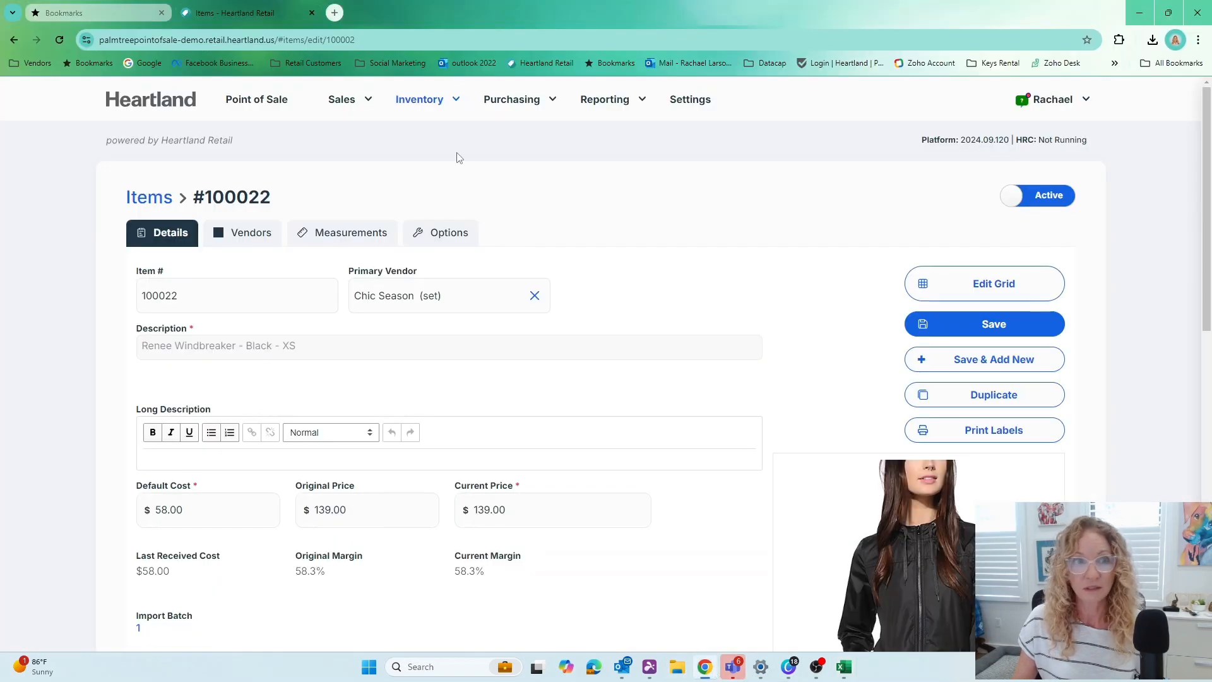
scroll(389, 577, down, 4)
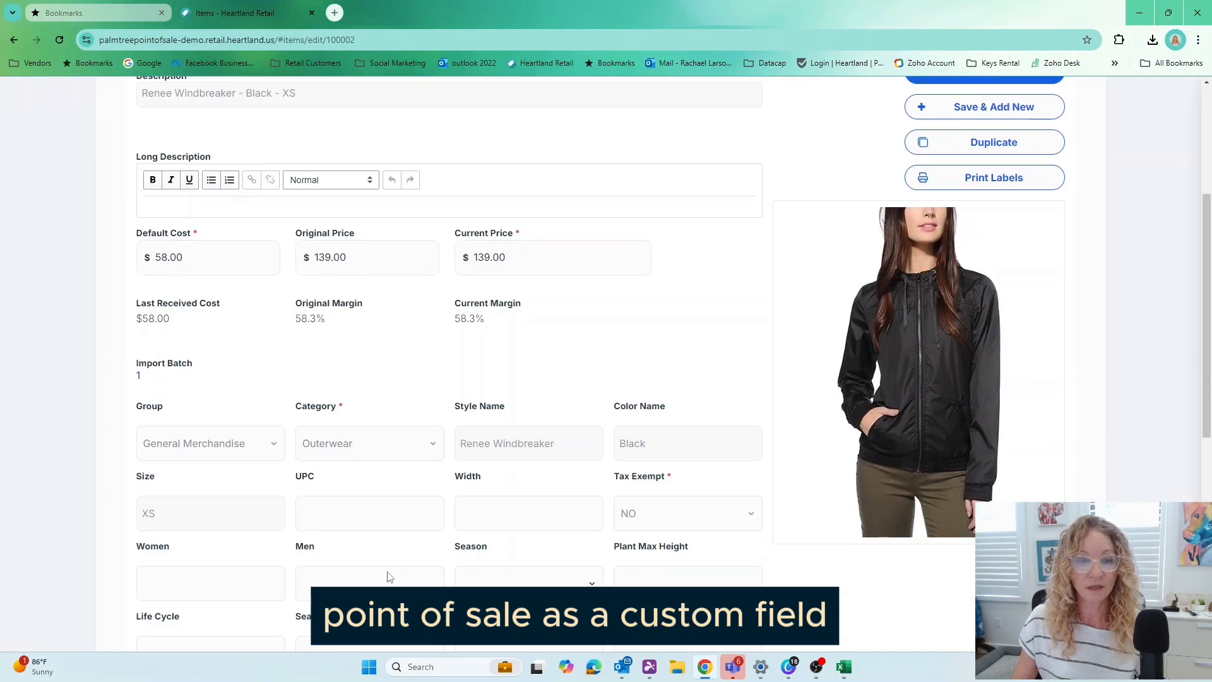
scroll(387, 574, up, 4)
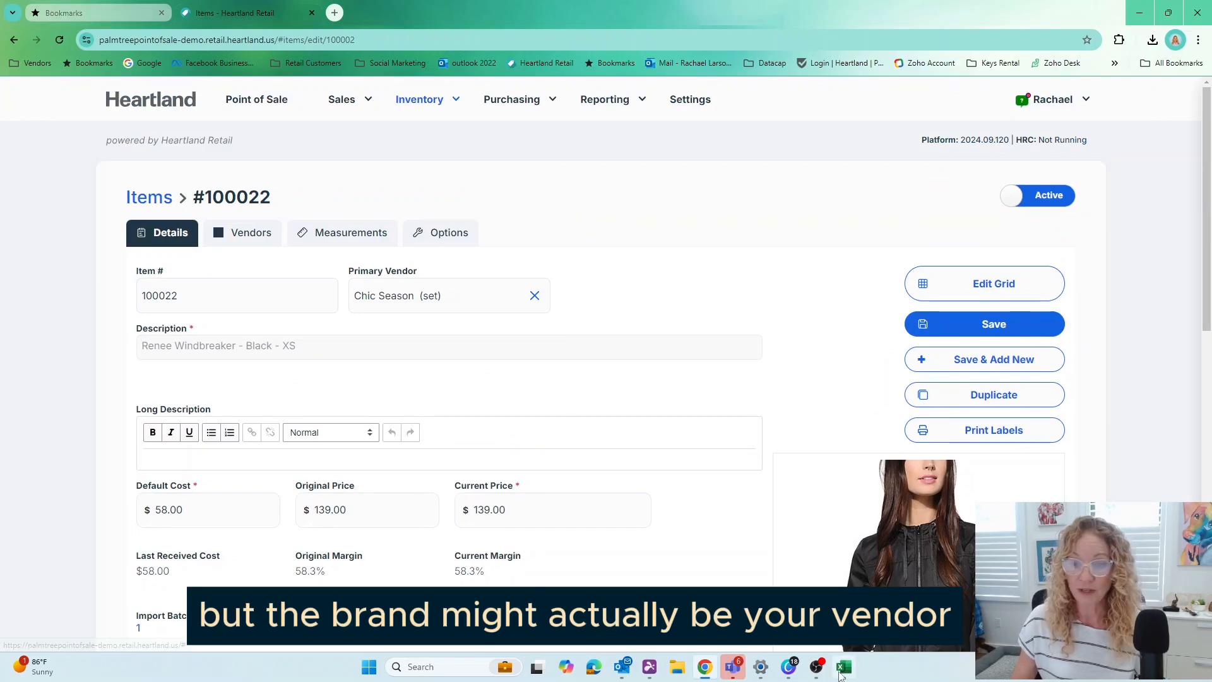
Return to the import template in Excel and change the Primary Vendor header to "Primary Vendor/ Brand"
click(844, 667)
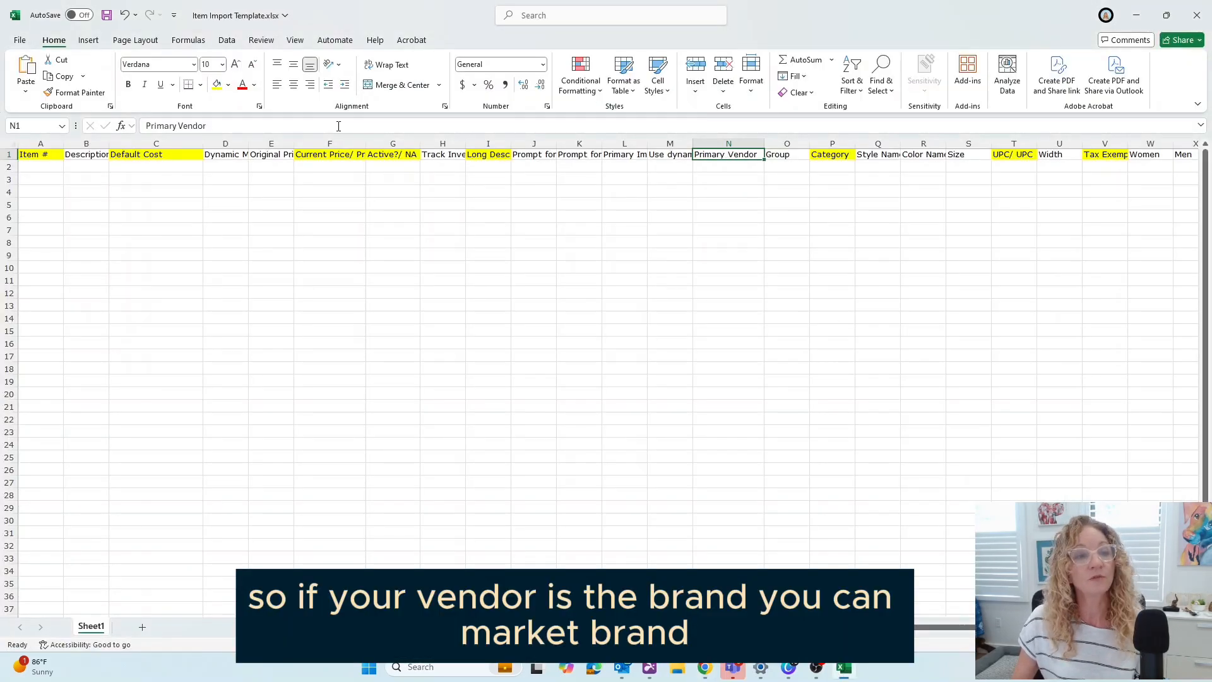
click(292, 125)
text(/)
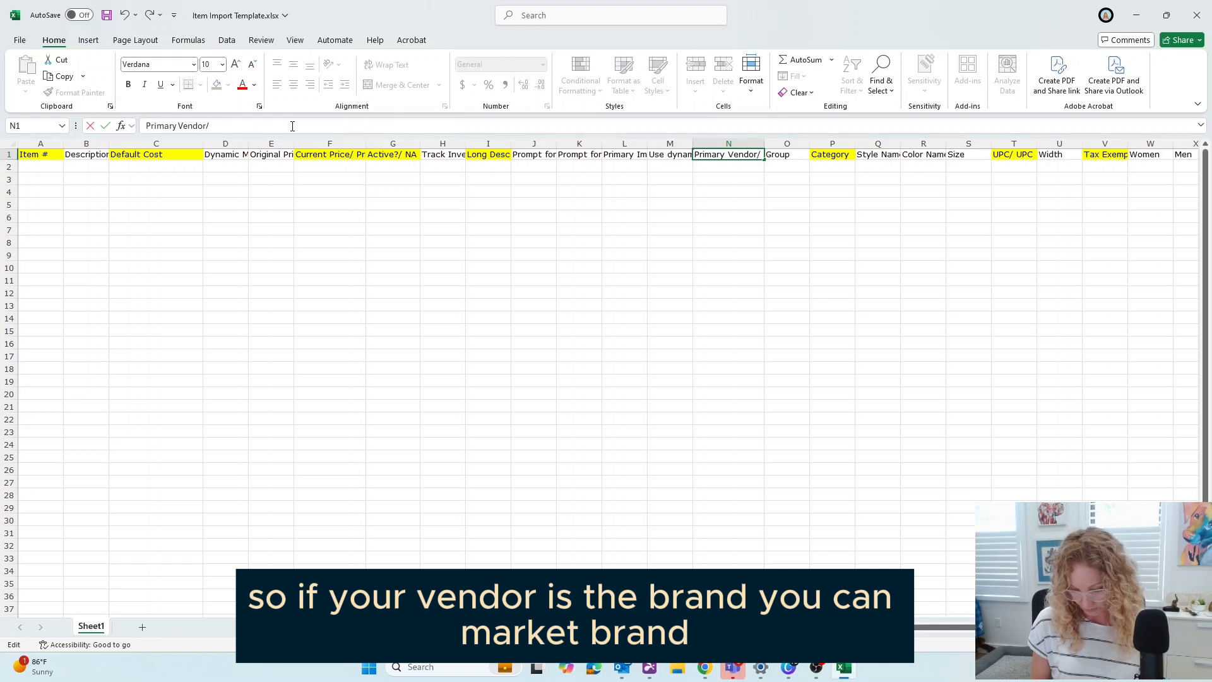
text( Ba)
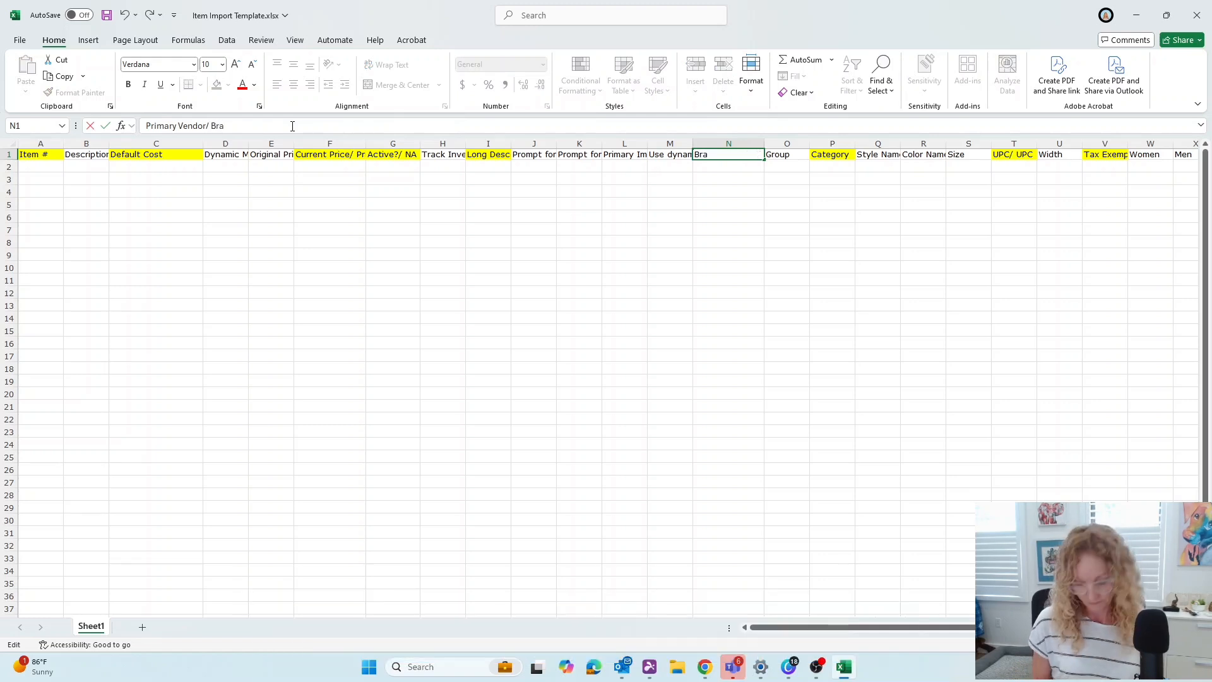
text(nd)
click(534, 293)
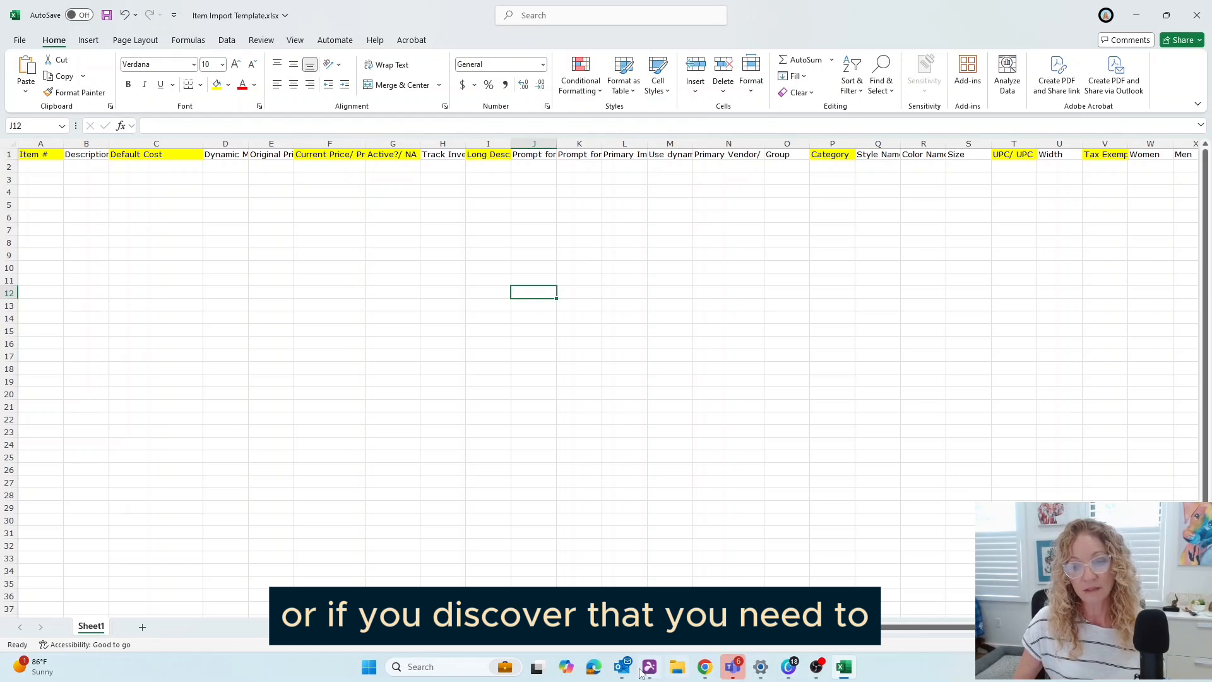
Switch to Heartland Retail, check the item's existing fields and open the Custom Fields settings
click(704, 668)
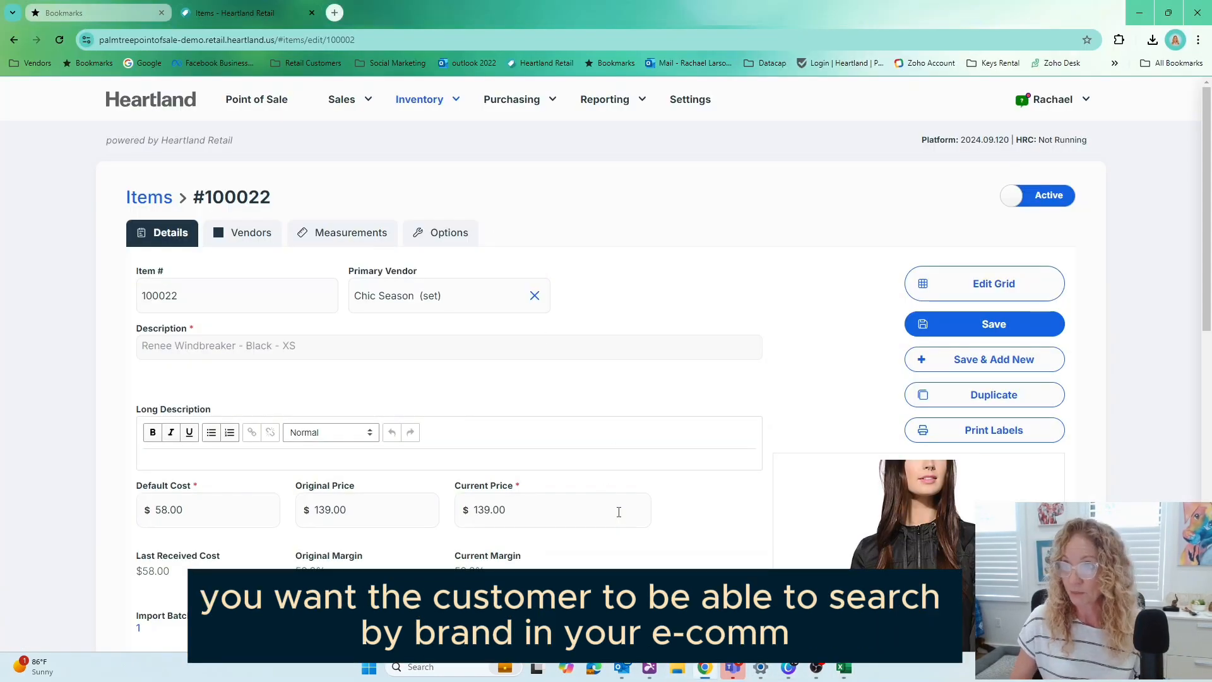
scroll(619, 512, down, 4)
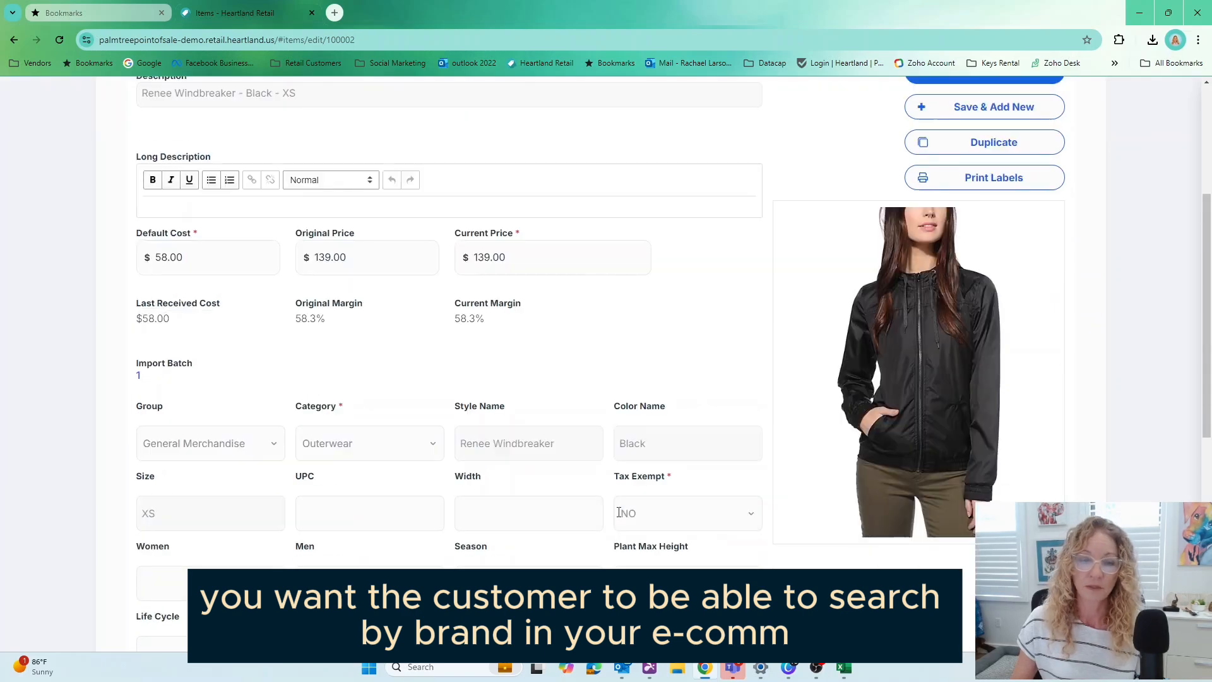
scroll(793, 539, down, 2)
scroll(792, 538, up, 6)
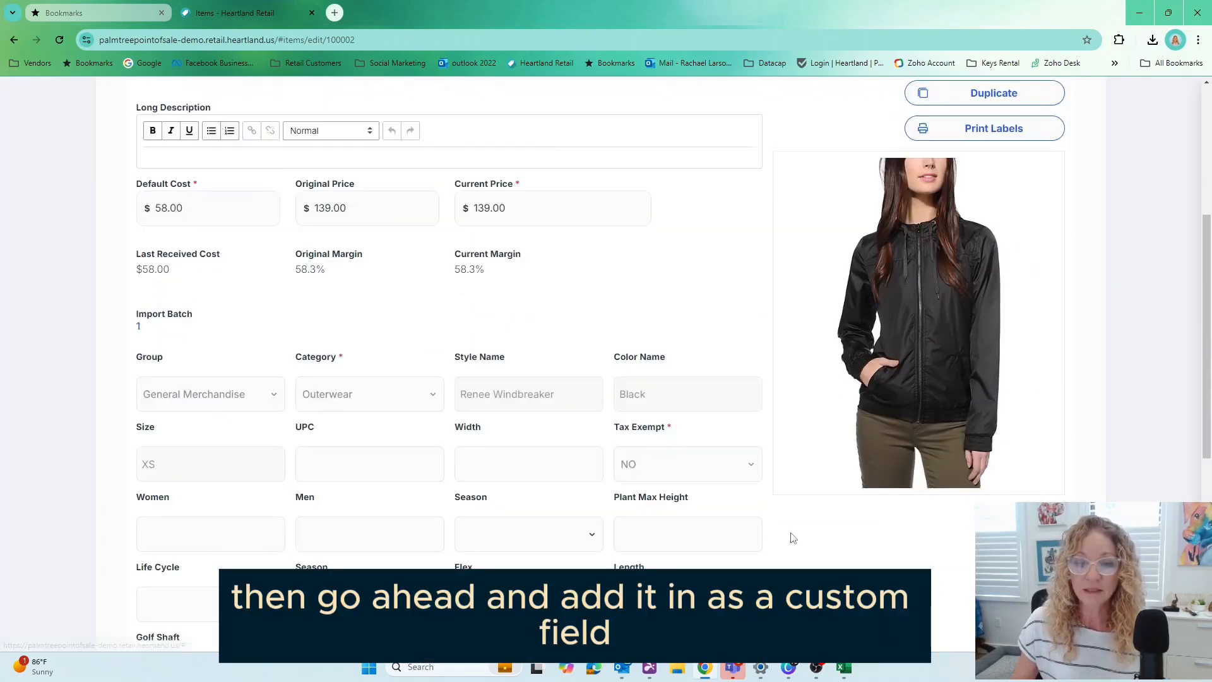
click(511, 99)
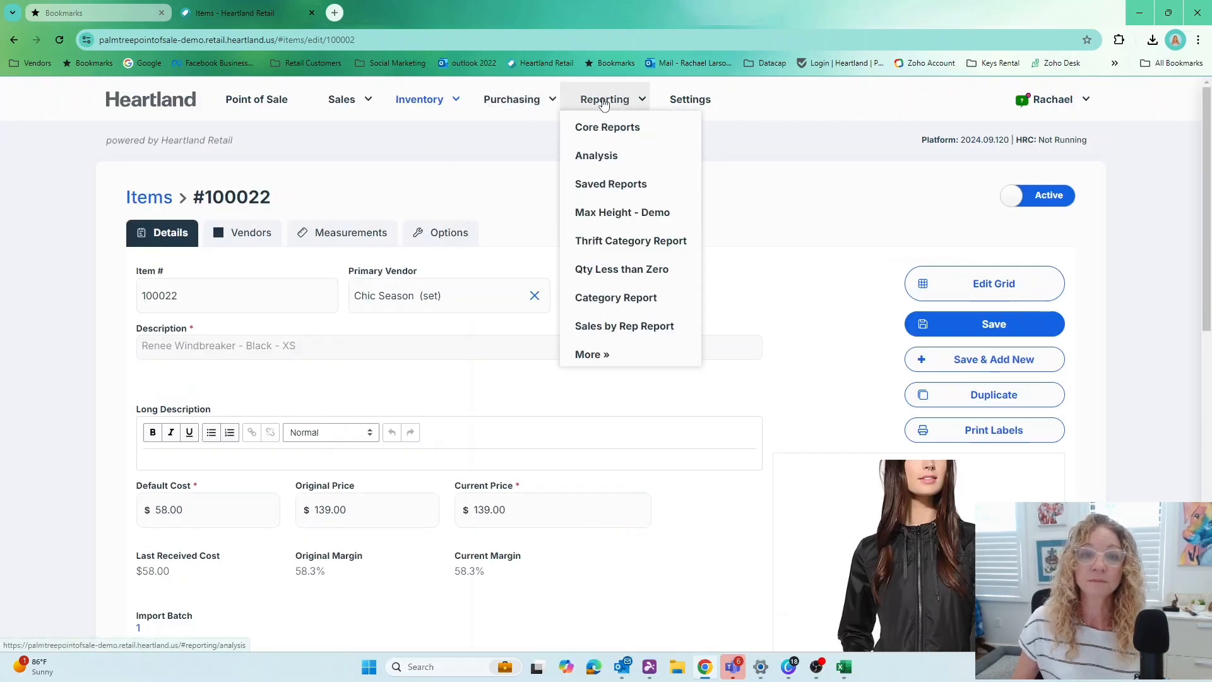
click(685, 103)
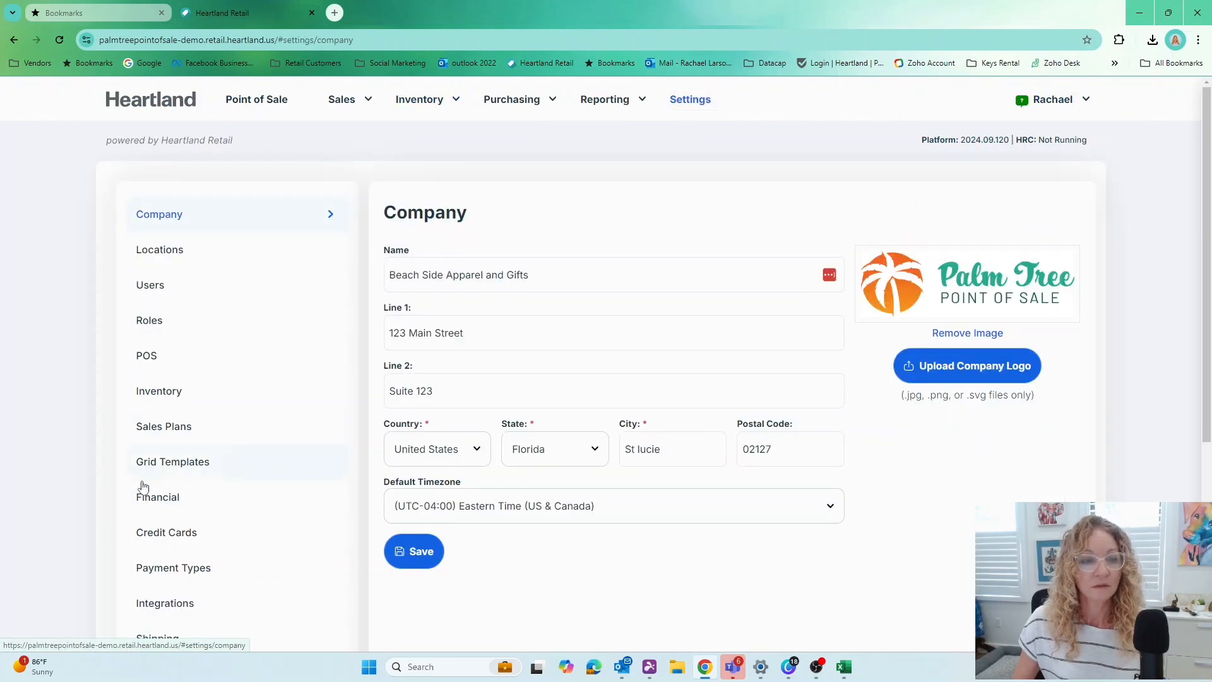
scroll(240, 603, down, 3)
click(211, 565)
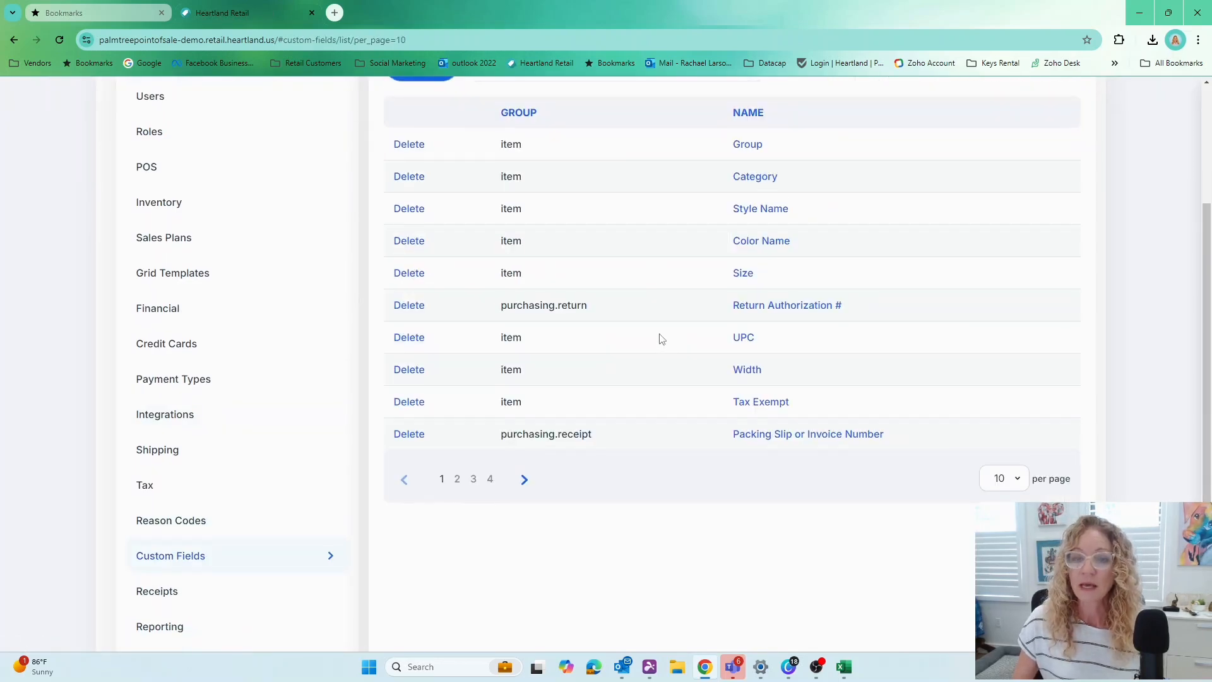
Start a new custom field and choose Text as its field type
scroll(661, 340, up, 2)
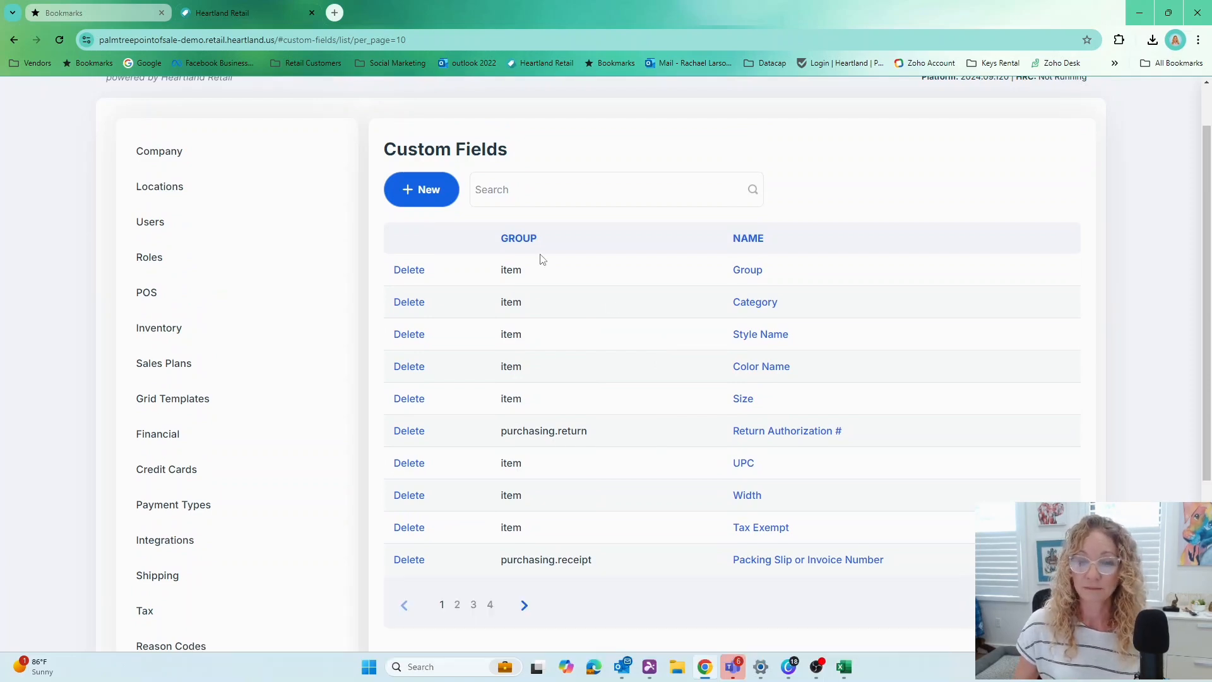
click(434, 190)
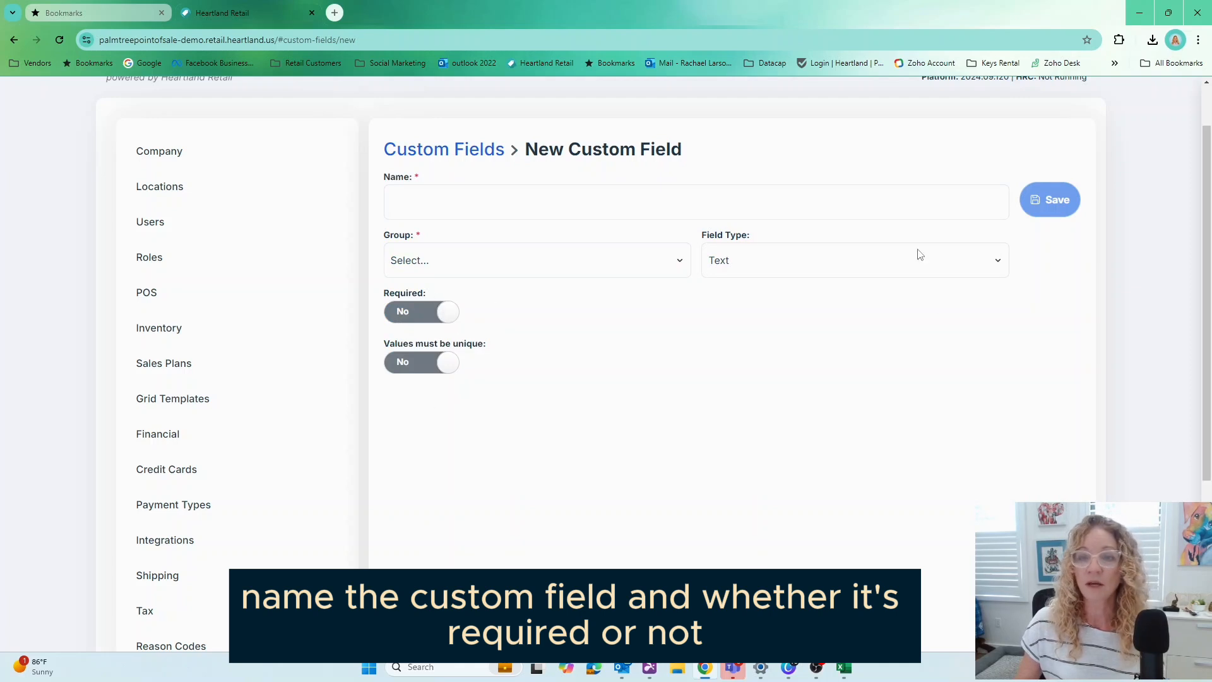
click(926, 267)
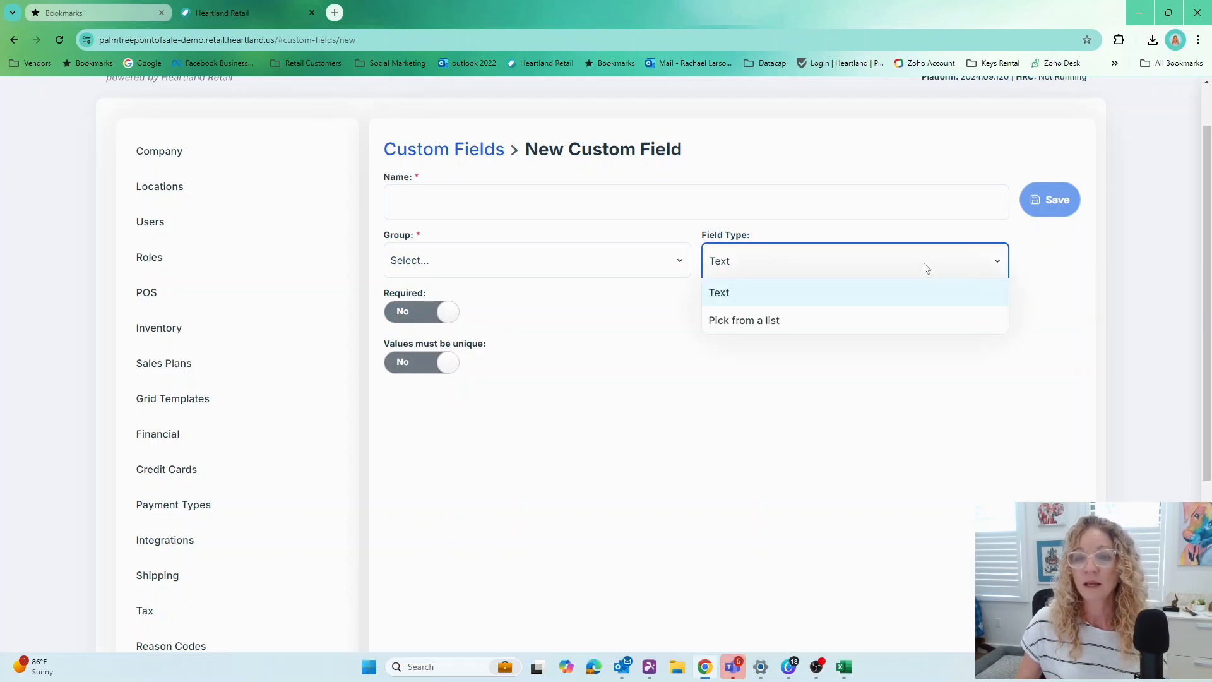
click(862, 298)
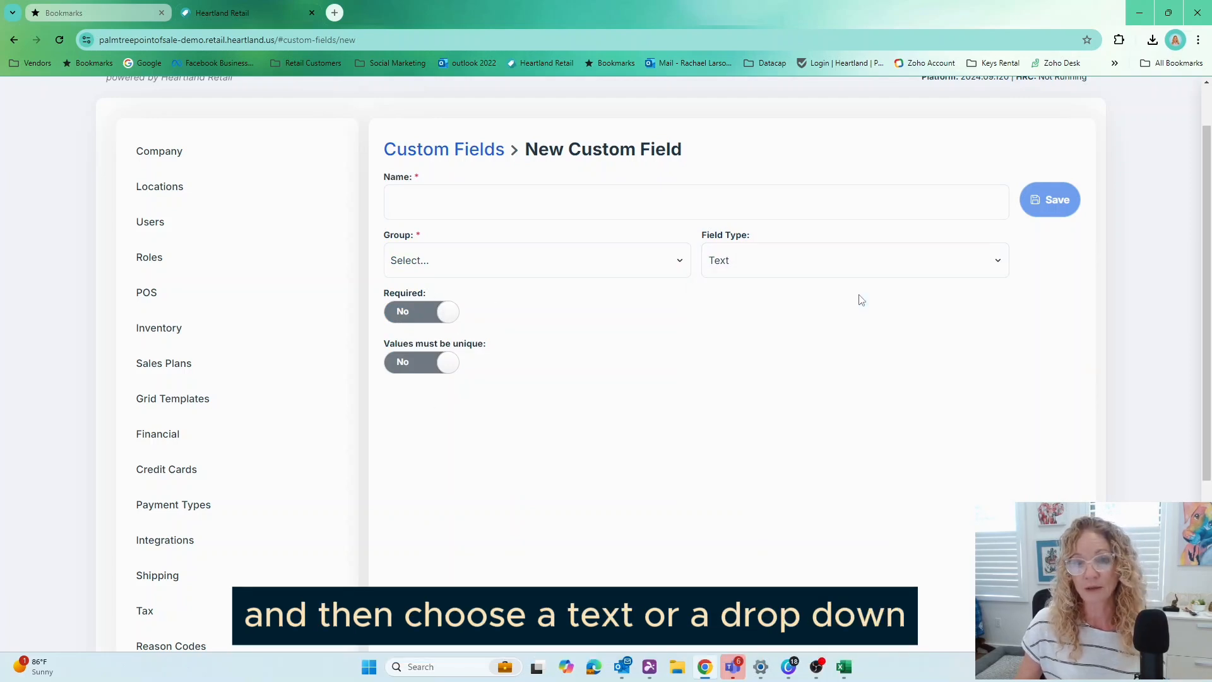
Switch to the import template in Excel and select the empty cell below the Style Name header
click(845, 667)
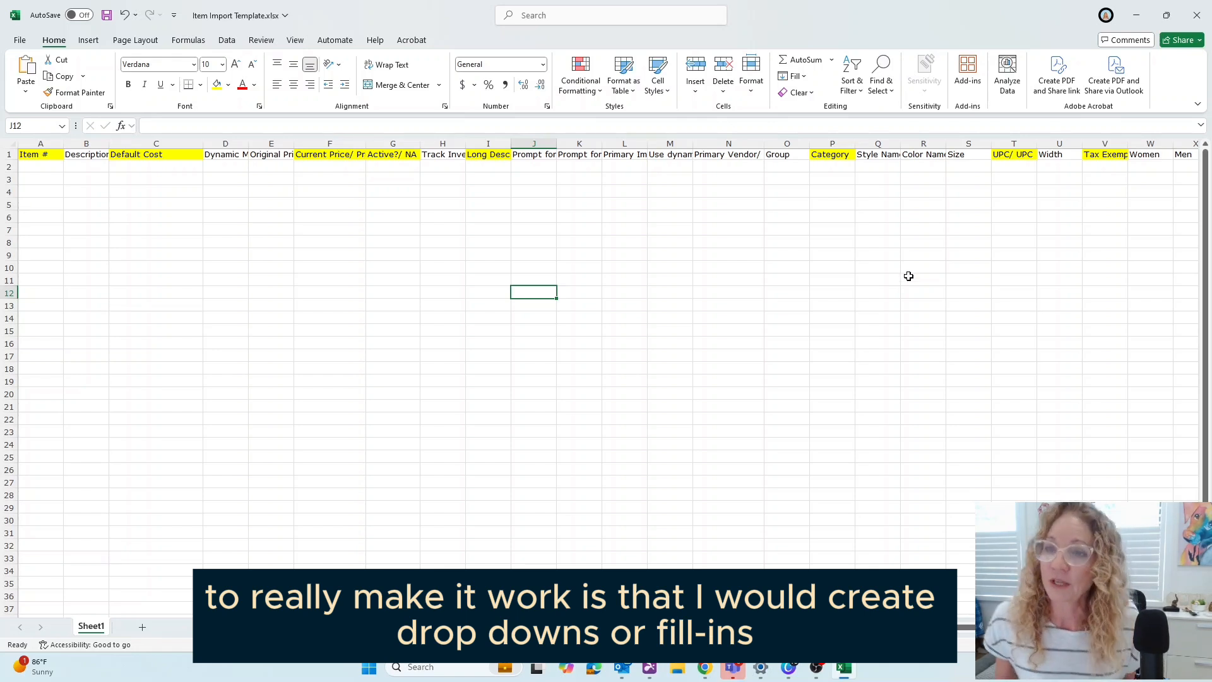
click(897, 176)
click(894, 164)
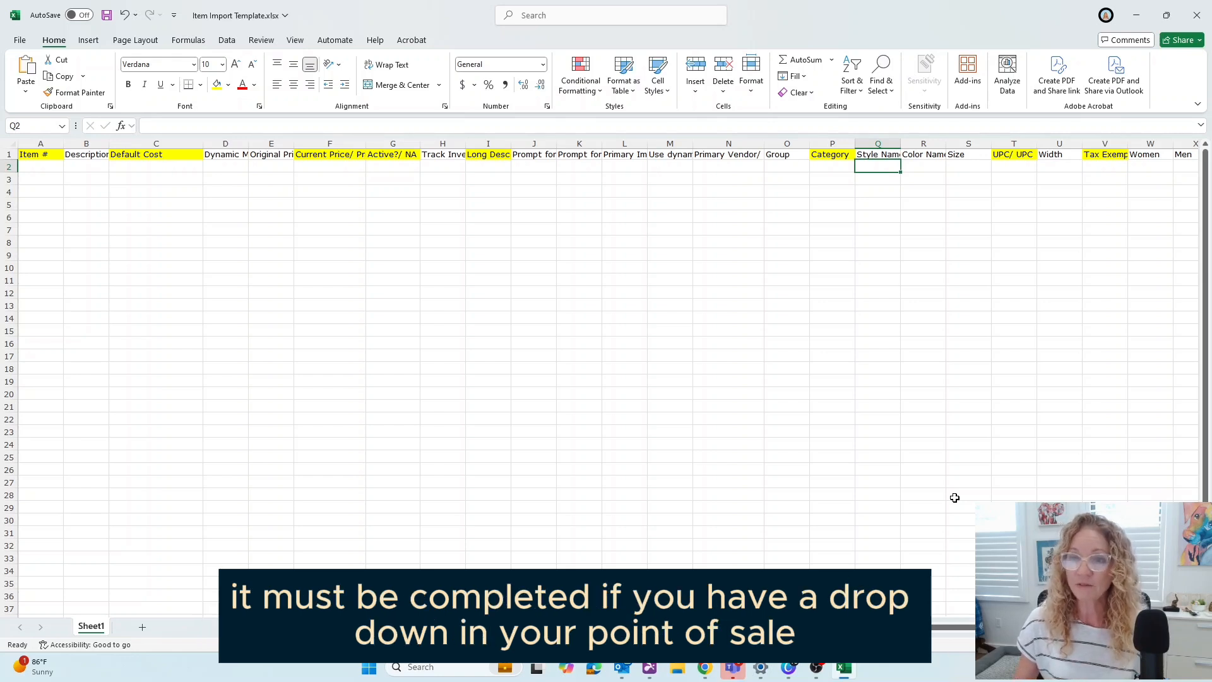
View the field type options of the new custom field in Heartland Retail and return to the import template in Excel
click(704, 667)
click(943, 273)
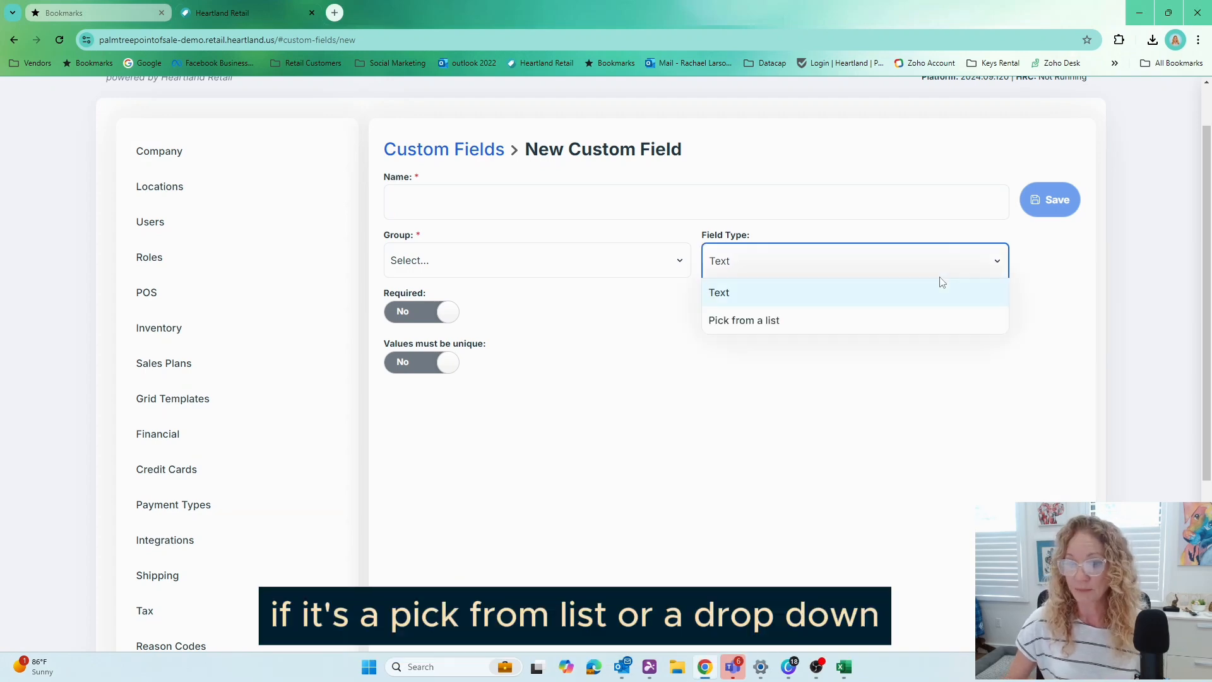
click(845, 667)
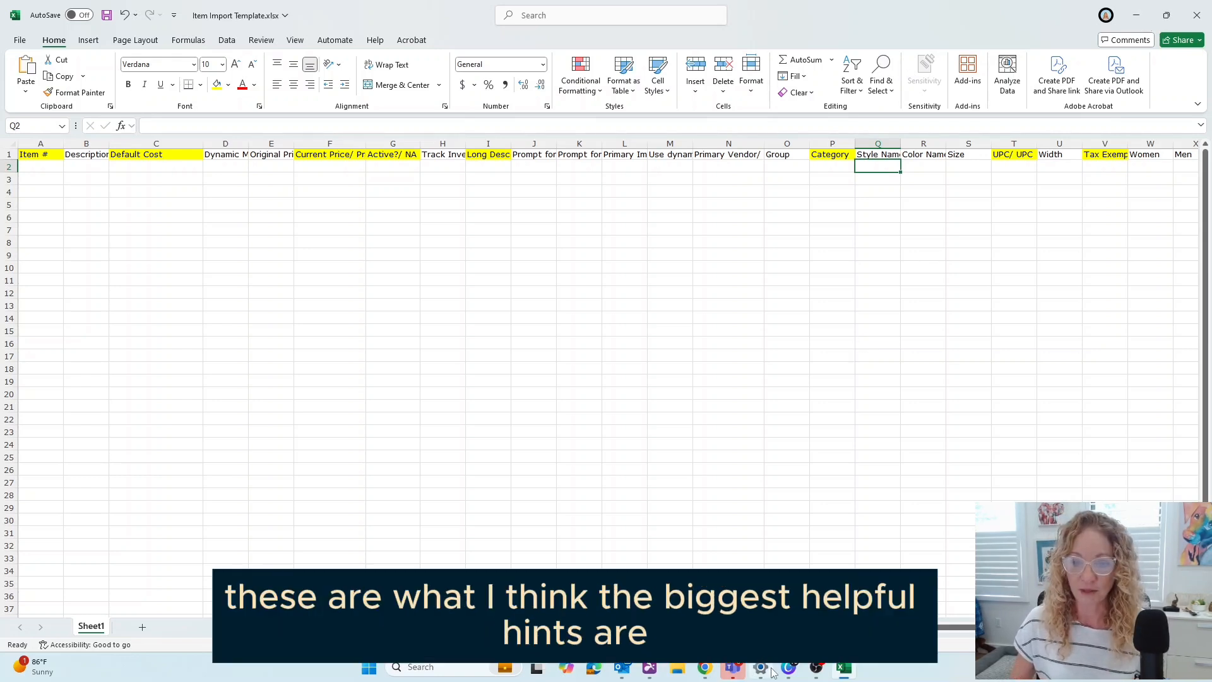
Switch to Heartland Retail and leave the unsaved custom field form for the sales dashboard
click(718, 669)
scroll(441, 320, up, 1)
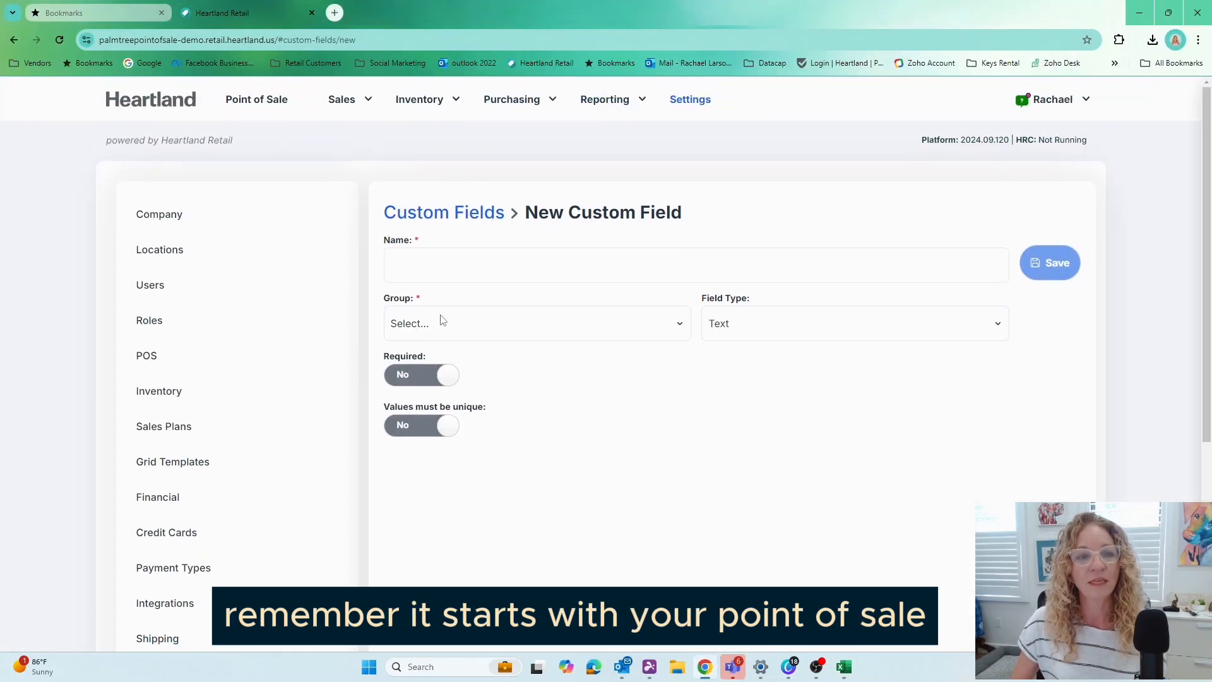
click(168, 103)
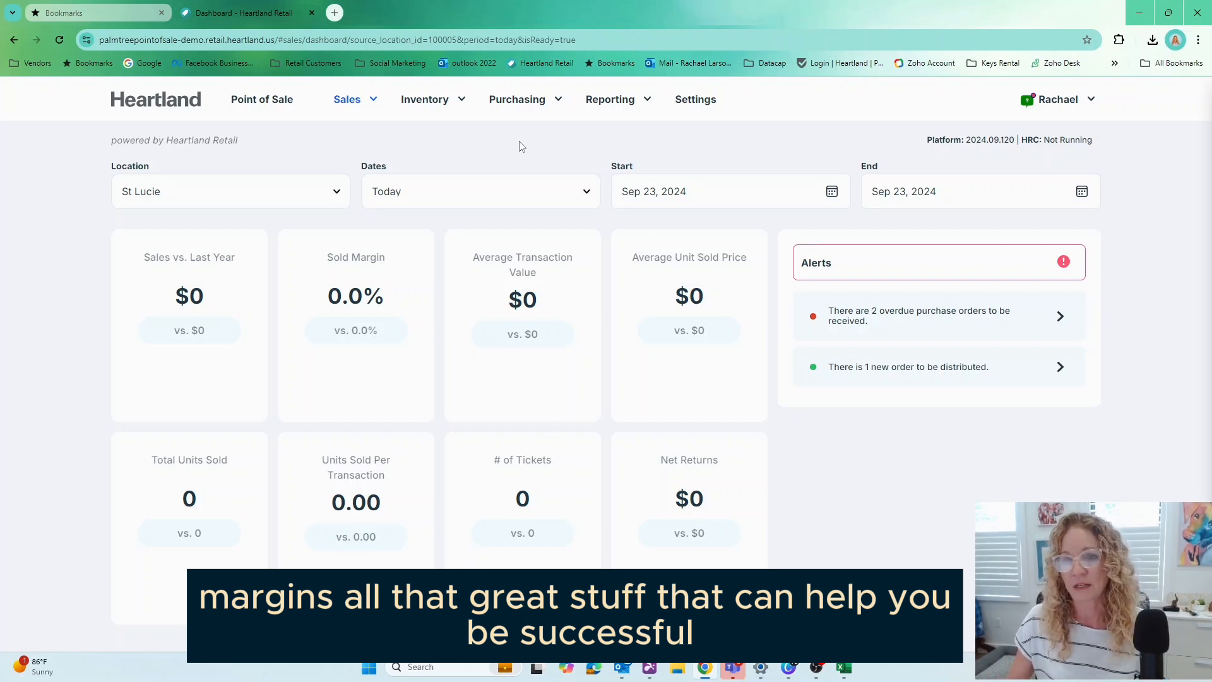
Open the Renee Windbreaker - Black - XS item from the inventory items list and review its required and custom fields
click(442, 103)
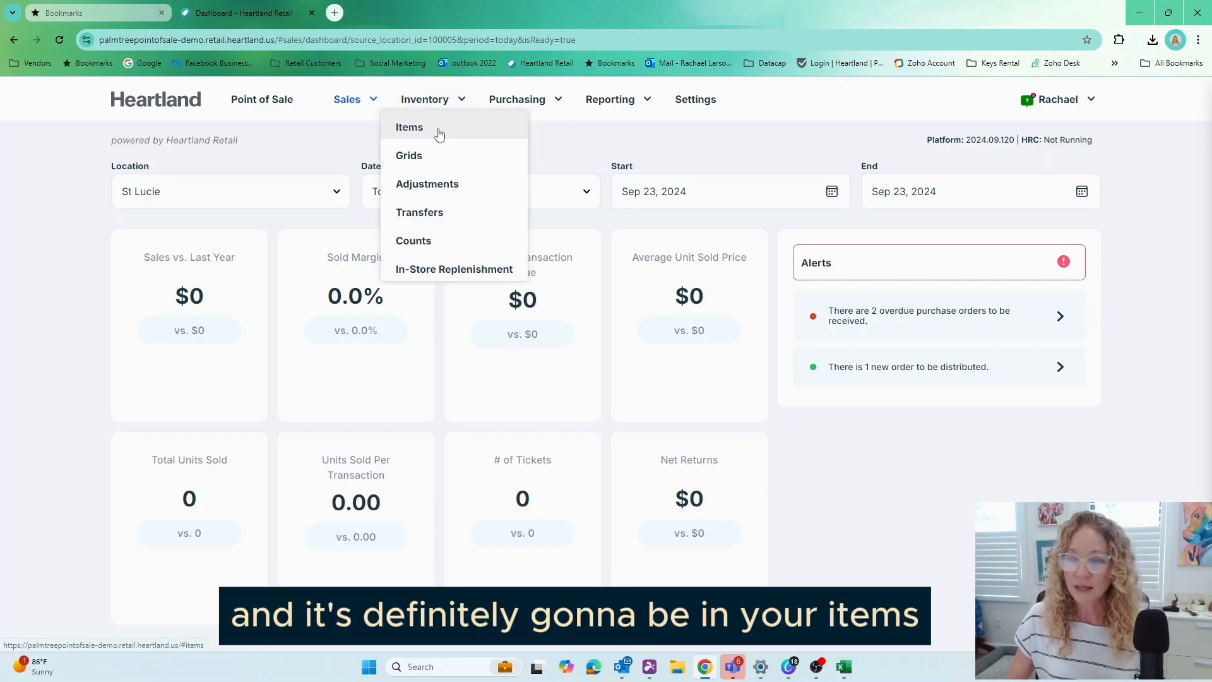
click(440, 135)
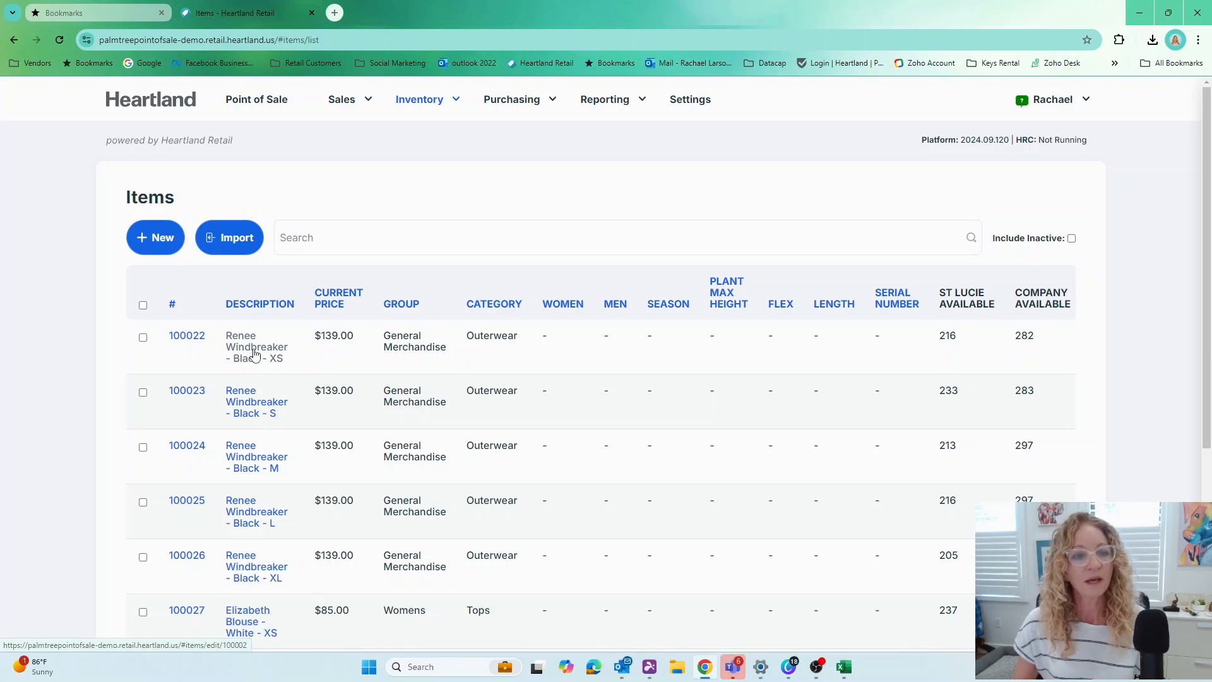
click(255, 355)
scroll(635, 525, down, 4)
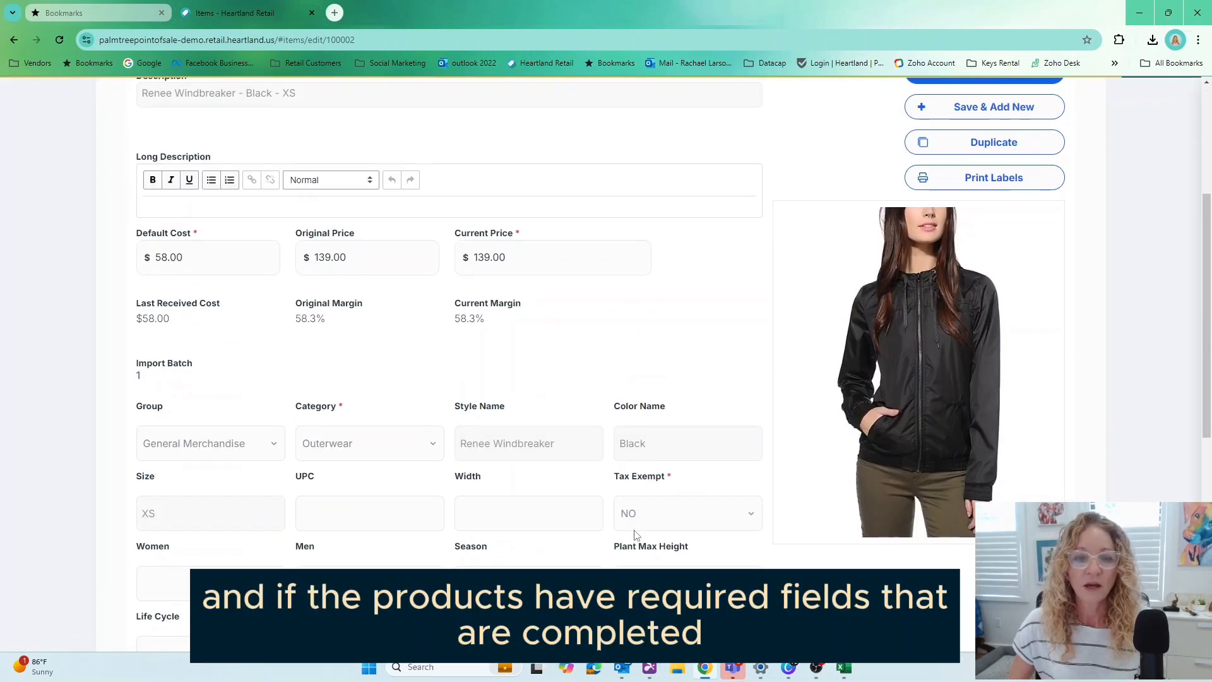
scroll(539, 359, down, 4)
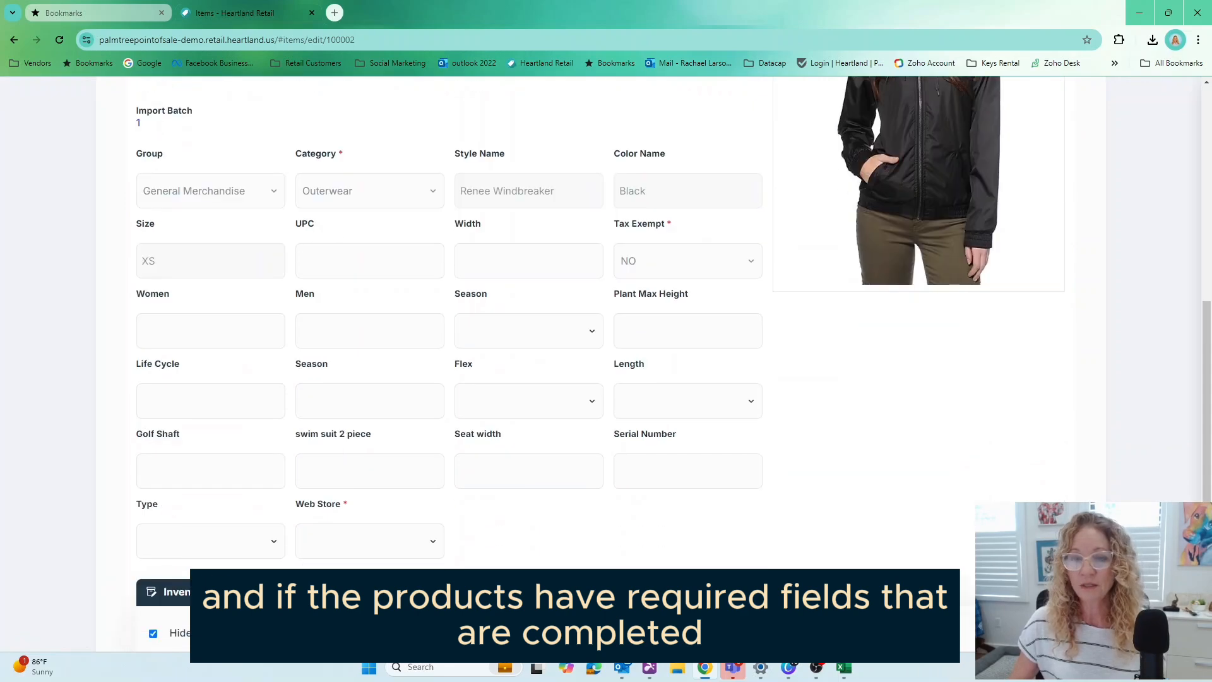